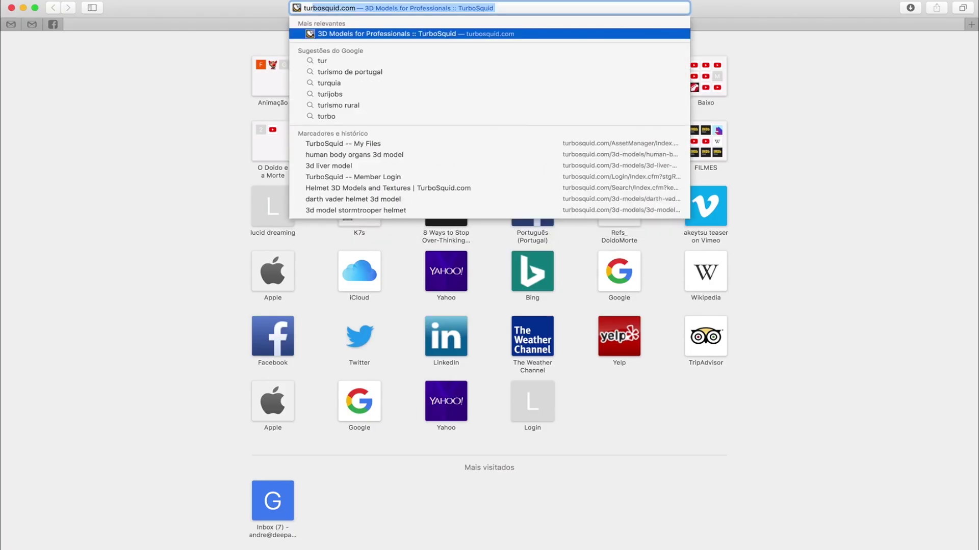
Step: Go to turbosquid.com and search for 'helmet'
{"action": "key", "text": "Return"}
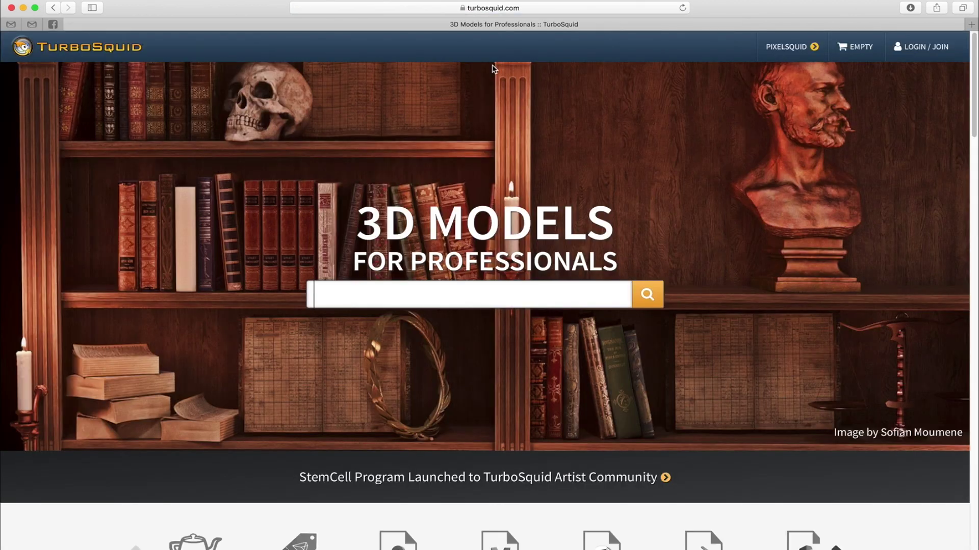
{"action": "left_click", "coordinate": [420, 298]}
{"action": "type", "text": "hel"}
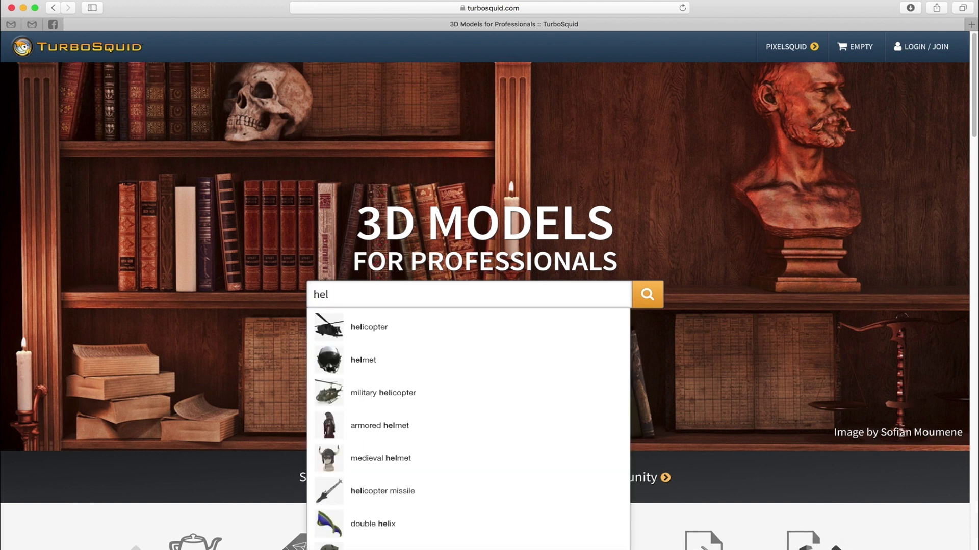
{"action": "type", "text": "met"}
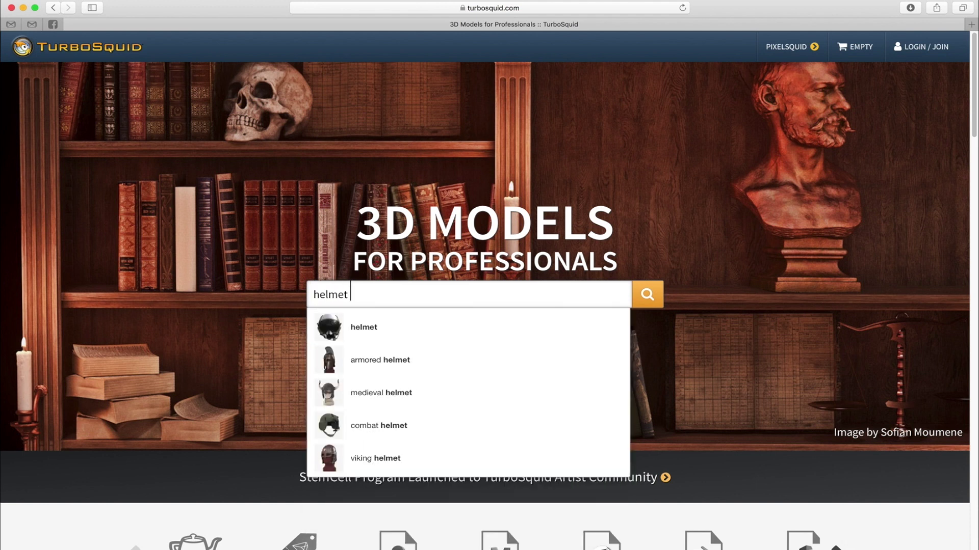
{"action": "key", "text": "Return"}
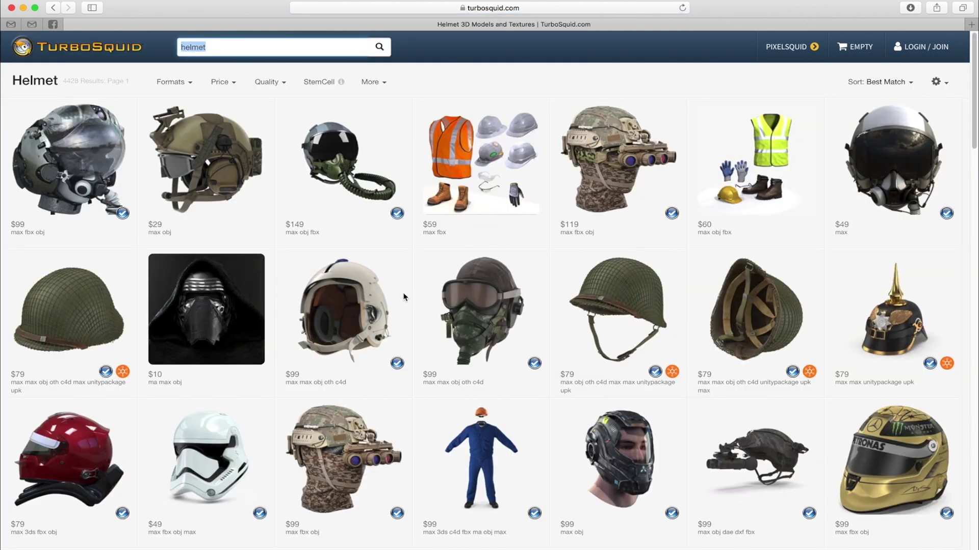
Step: Filter the helmet results to free models with a $Max price of 0
{"action": "left_click", "coordinate": [274, 82]}
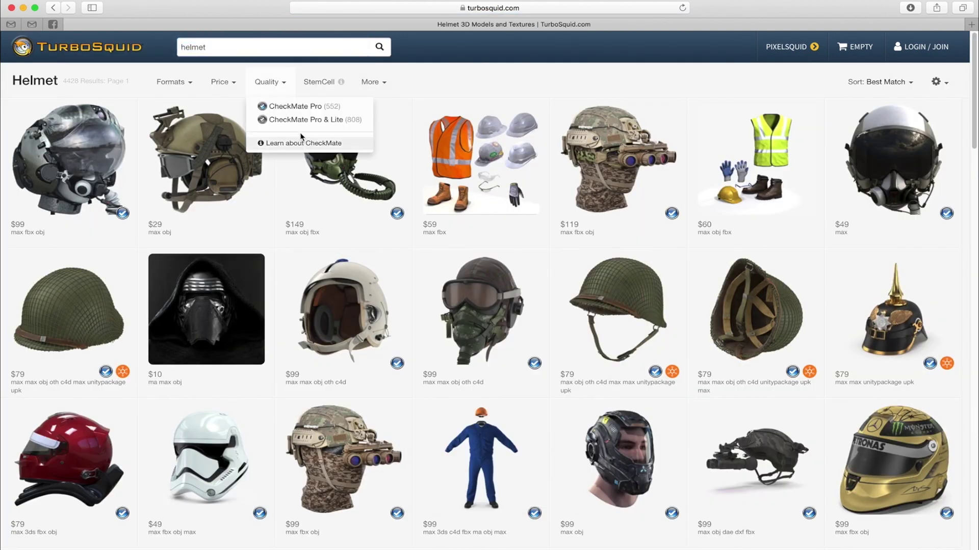
{"action": "left_click", "coordinate": [228, 86]}
{"action": "left_click", "coordinate": [281, 208]}
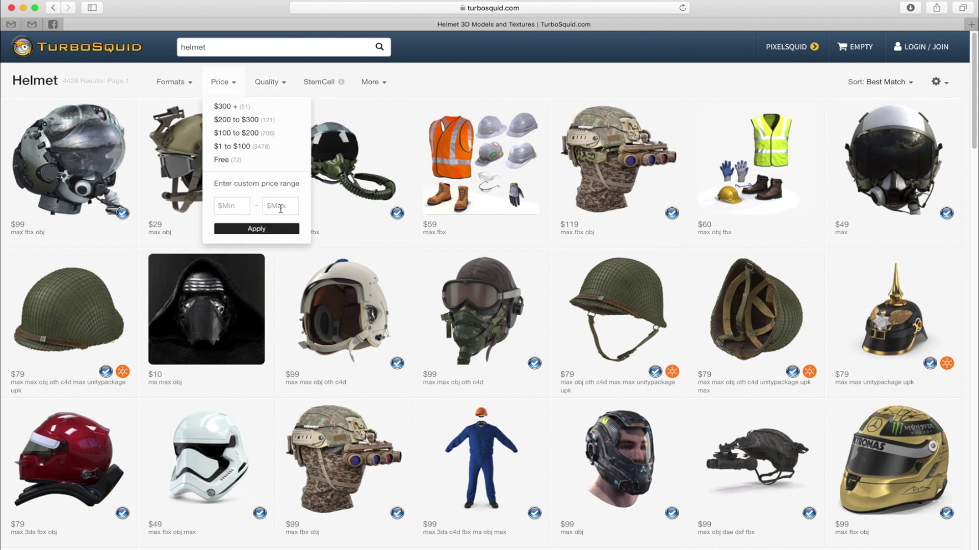
{"action": "type", "text": "0"}
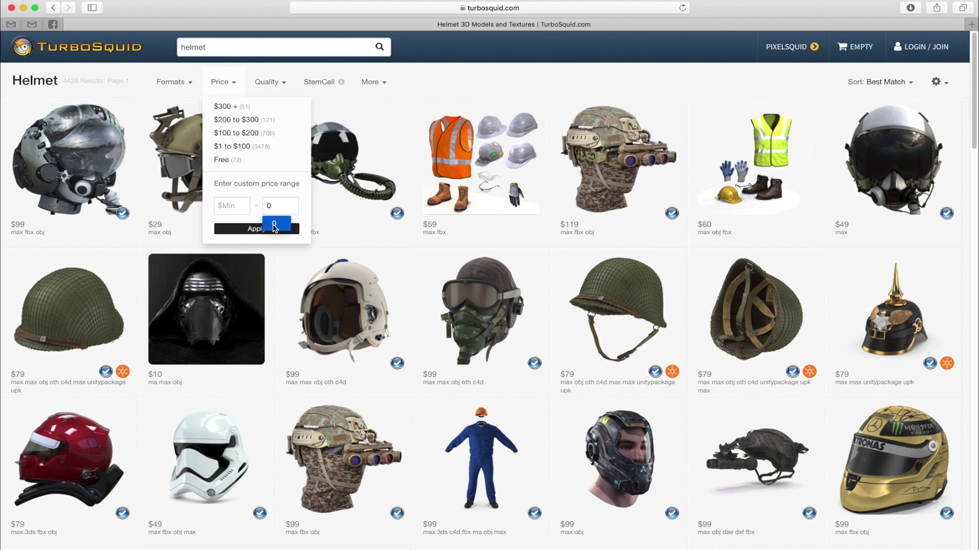
{"action": "left_click", "coordinate": [247, 229]}
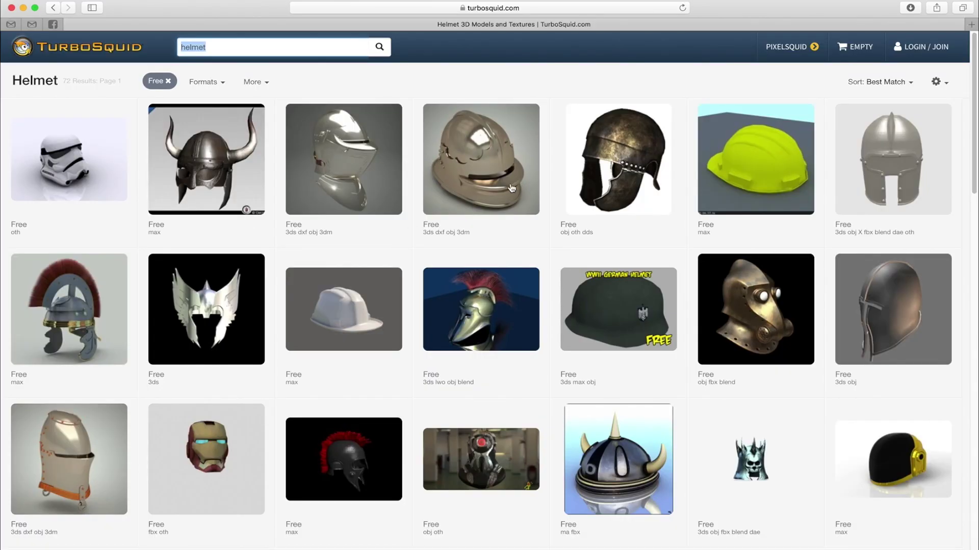
Step: Scroll the free results and open the Iron Man's Helmet product page
{"action": "scroll", "coordinate": [509, 190], "scroll_direction": "down", "scroll_amount": 2}
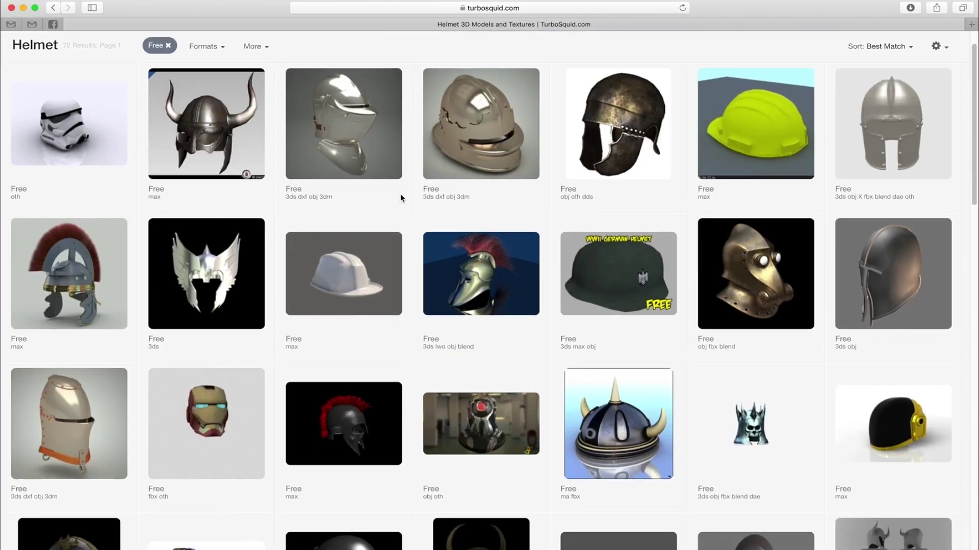
{"action": "scroll", "coordinate": [400, 198], "scroll_direction": "down", "scroll_amount": 1}
{"action": "mouse_move", "coordinate": [199, 395]}
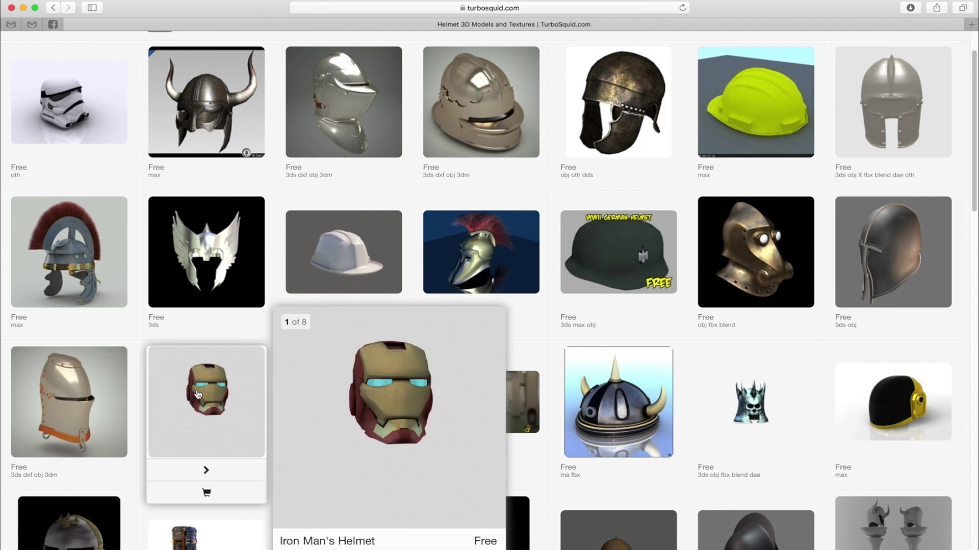
{"action": "scroll", "coordinate": [198, 390], "scroll_direction": "down", "scroll_amount": 1}
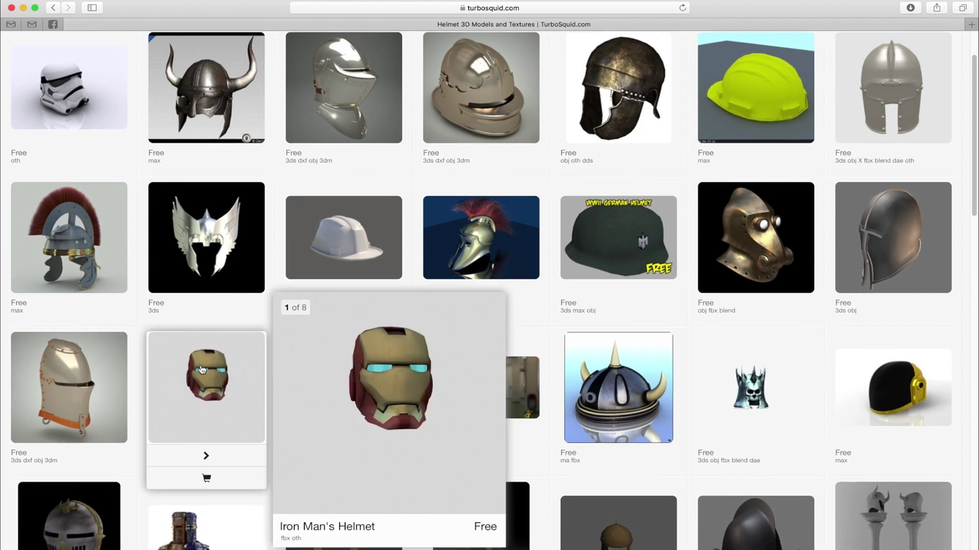
{"action": "scroll", "coordinate": [213, 382], "scroll_direction": "down", "scroll_amount": 1}
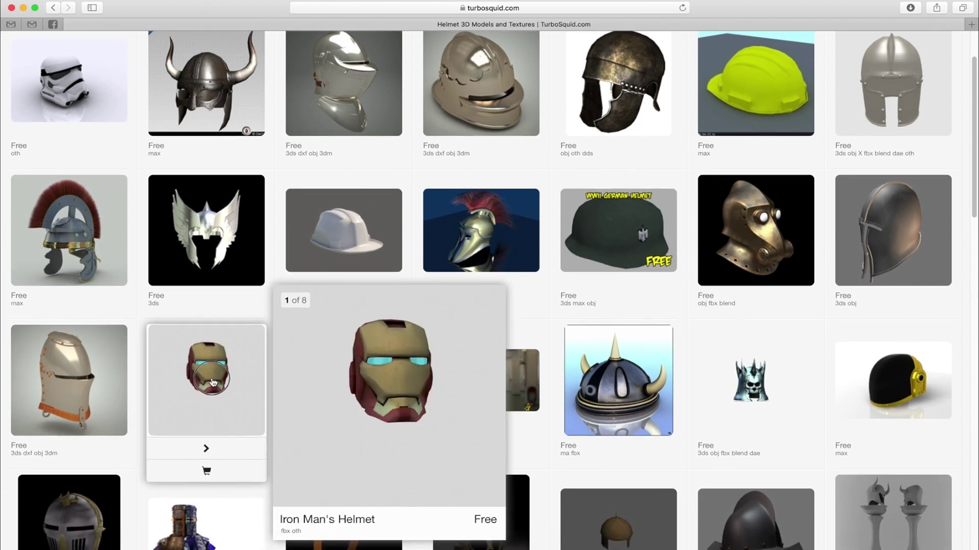
{"action": "left_click", "coordinate": [213, 383]}
Step: Rotate the Iron Man's Helmet in the 360 viewer, then download the model
{"action": "scroll", "coordinate": [875, 347], "scroll_direction": "down", "scroll_amount": 1}
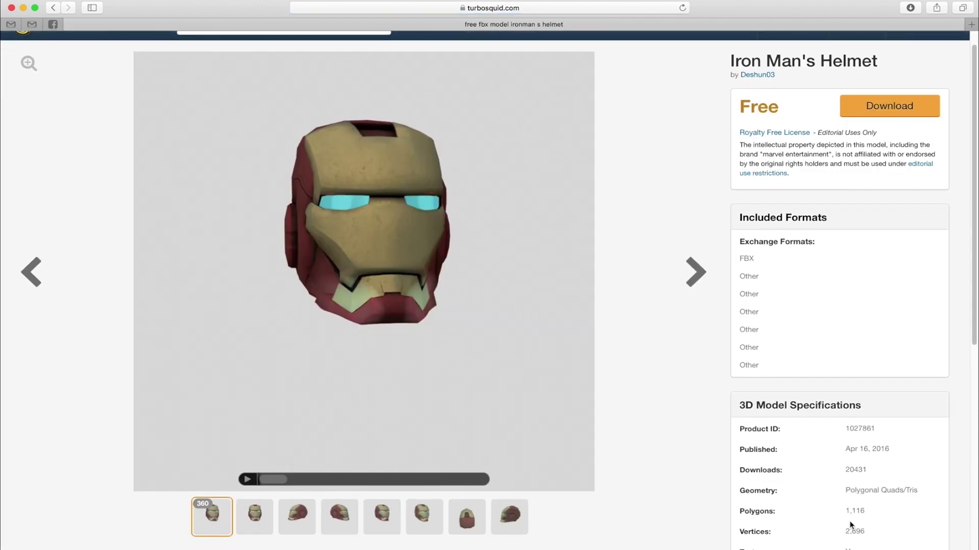
{"action": "scroll", "coordinate": [851, 525], "scroll_direction": "down", "scroll_amount": 1}
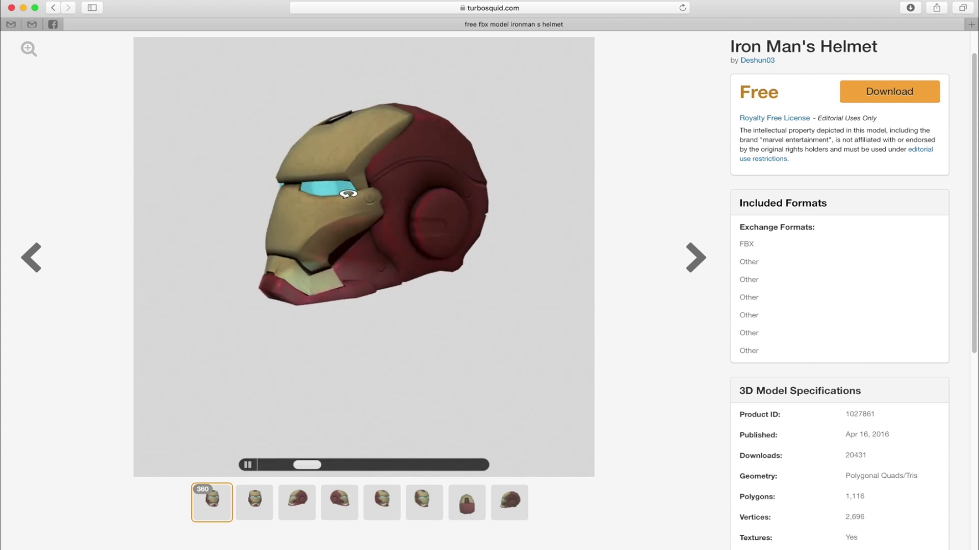
{"action": "left_click_drag", "start_coordinate": [348, 194], "coordinate": [452, 179]}
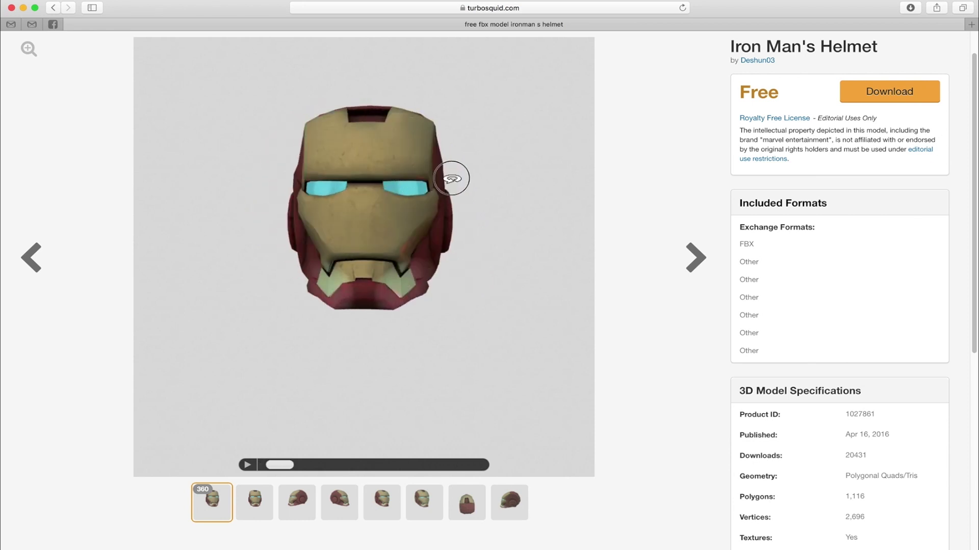
{"action": "left_click", "coordinate": [880, 96]}
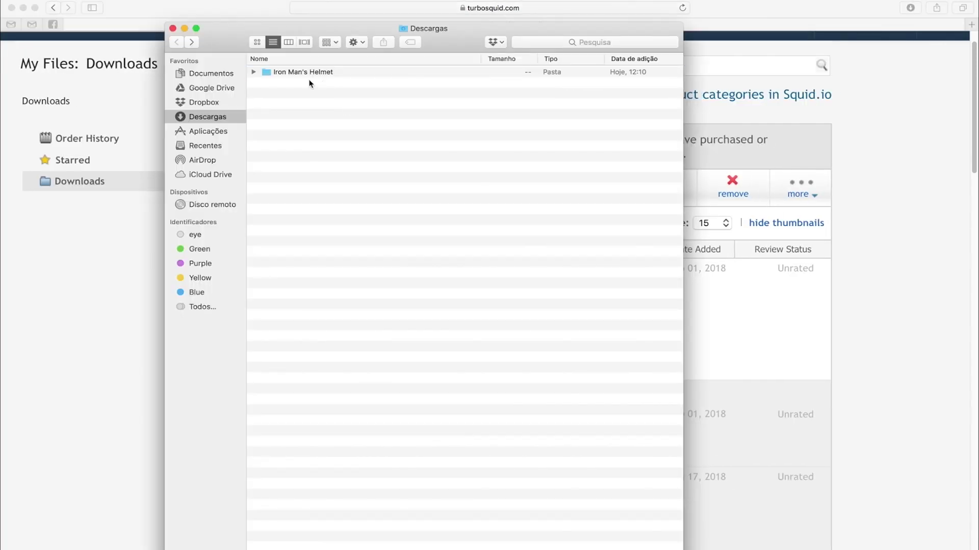
Step: Open the Iron Man's Helmet folder and look through its fbx and texture files
{"action": "left_click", "coordinate": [296, 74]}
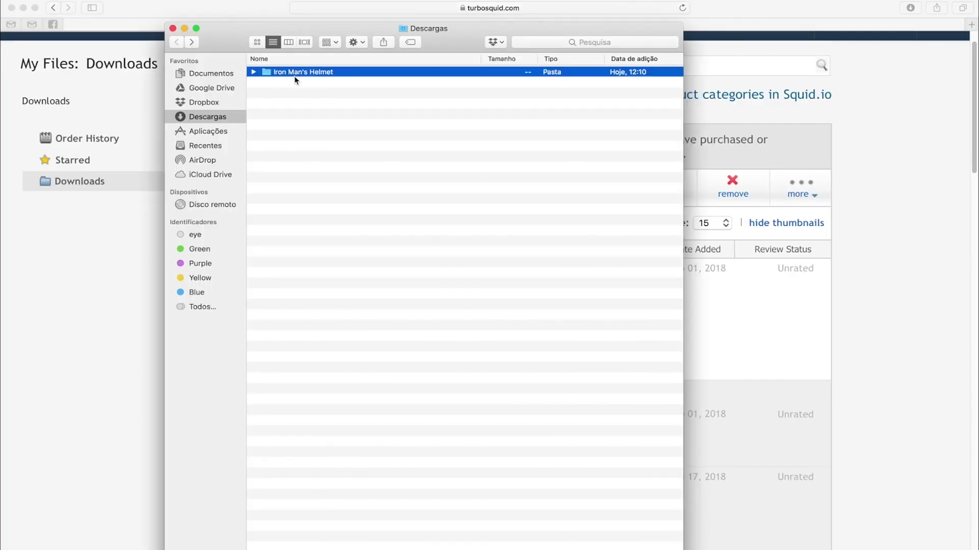
{"action": "double_click", "coordinate": [294, 73]}
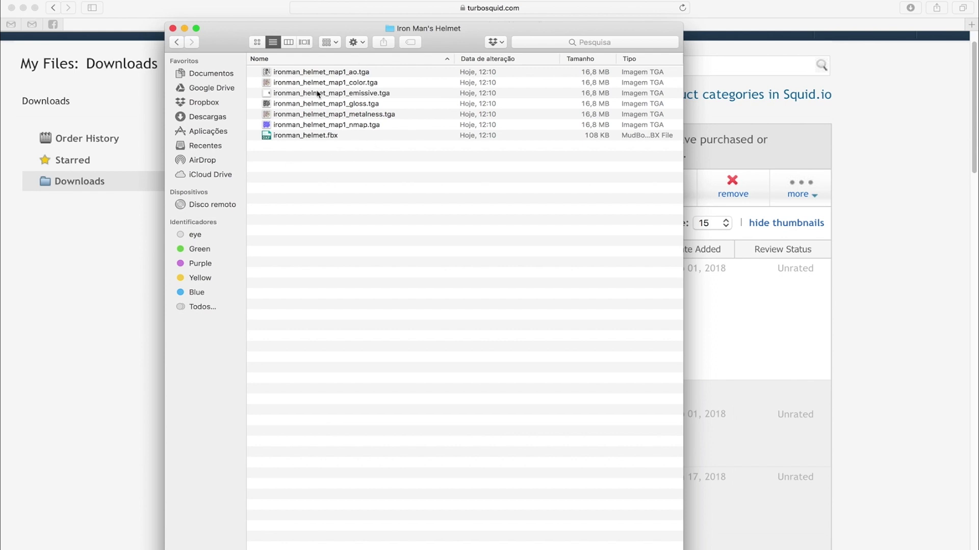
{"action": "left_click", "coordinate": [336, 134]}
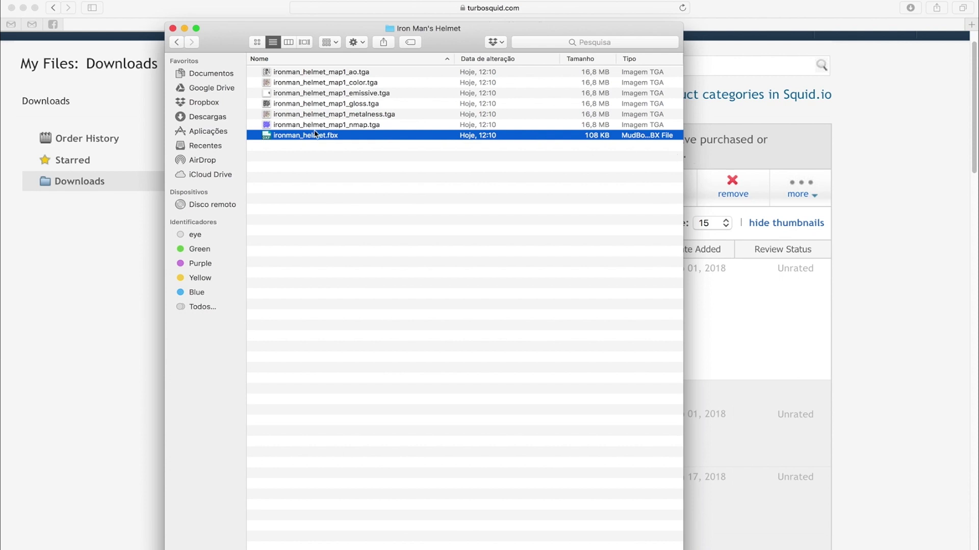
{"action": "left_click", "coordinate": [354, 125]}
{"action": "left_click", "coordinate": [350, 111]}
{"action": "left_click", "coordinate": [350, 104]}
{"action": "left_click", "coordinate": [349, 93]}
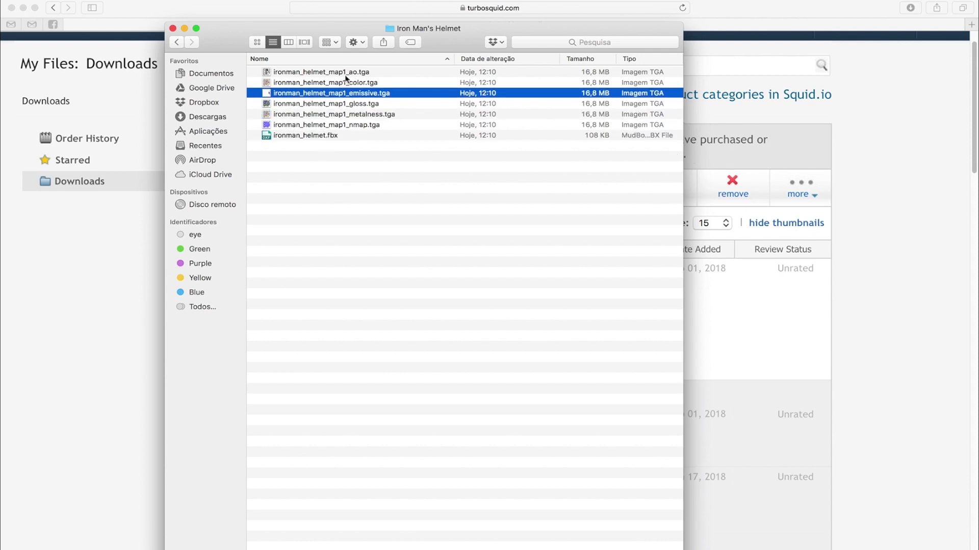
{"action": "left_click", "coordinate": [347, 72]}
{"action": "left_click", "coordinate": [343, 83]}
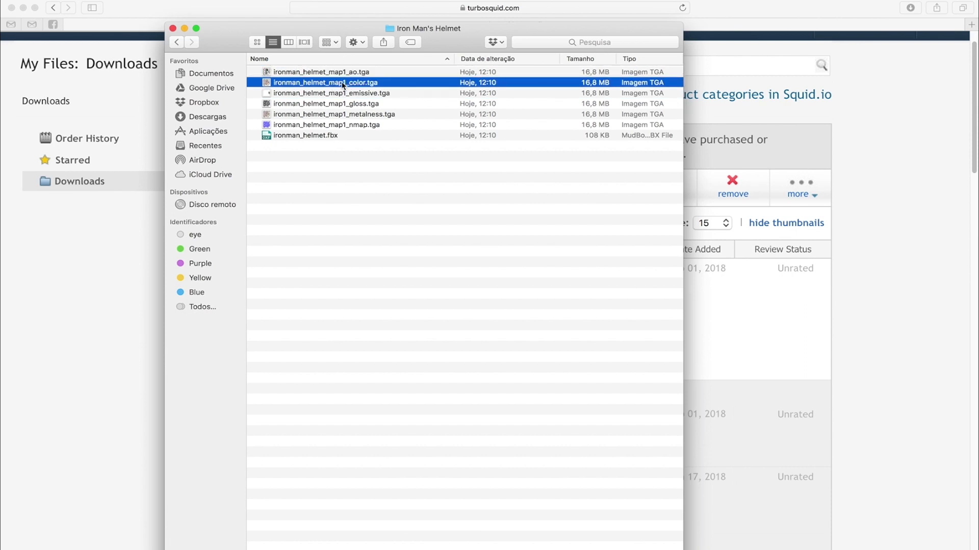
Step: Quick Look preview the normal, metalness, gloss, emissive, occlusion and color textures
{"action": "left_click", "coordinate": [354, 124]}
{"action": "key", "text": "space"}
{"action": "left_click", "coordinate": [349, 115]}
{"action": "left_click", "coordinate": [335, 105]}
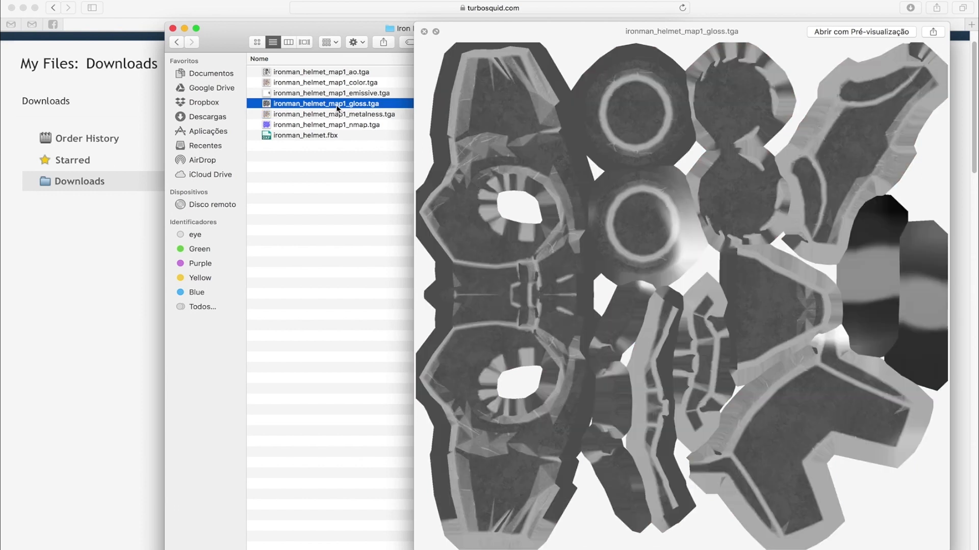
{"action": "left_click", "coordinate": [330, 95]}
{"action": "left_click", "coordinate": [323, 86]}
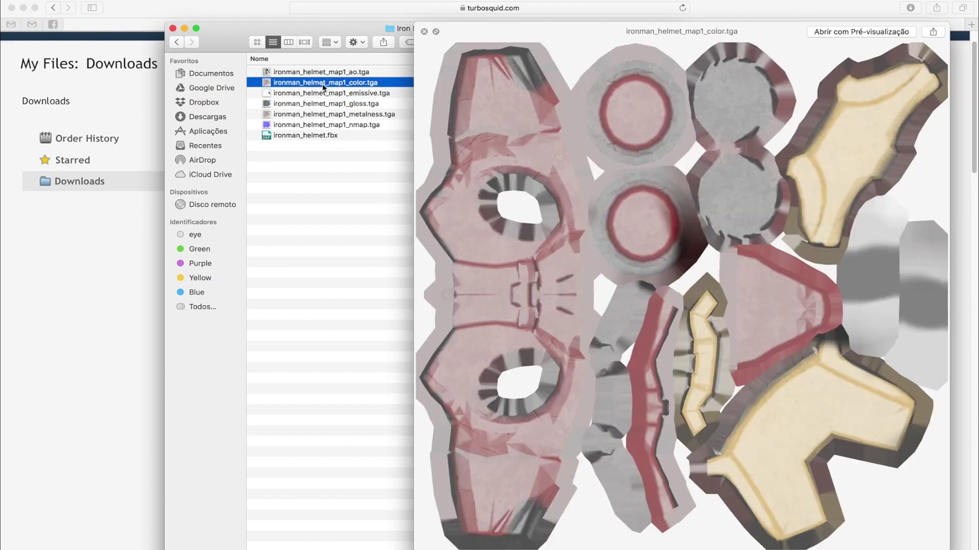
{"action": "left_click", "coordinate": [329, 173]}
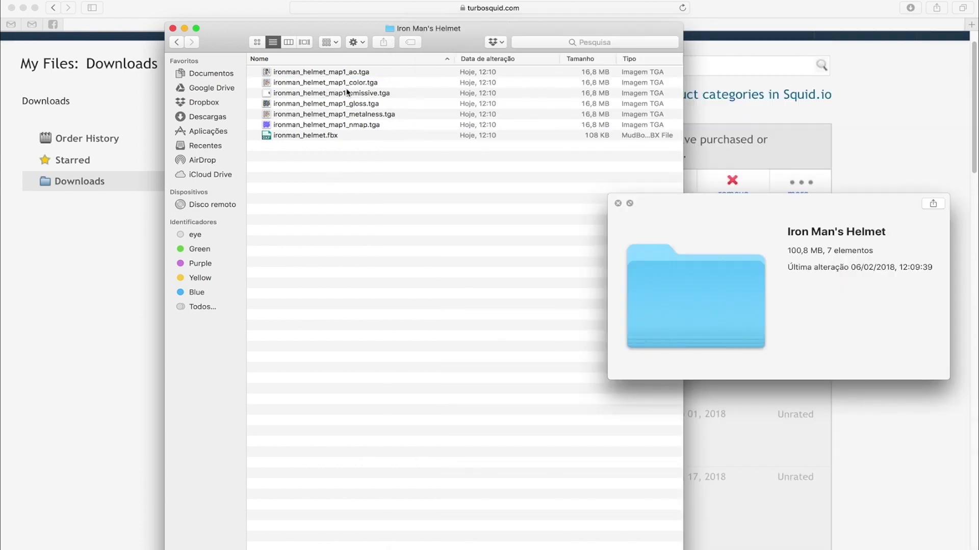
{"action": "left_click", "coordinate": [350, 103]}
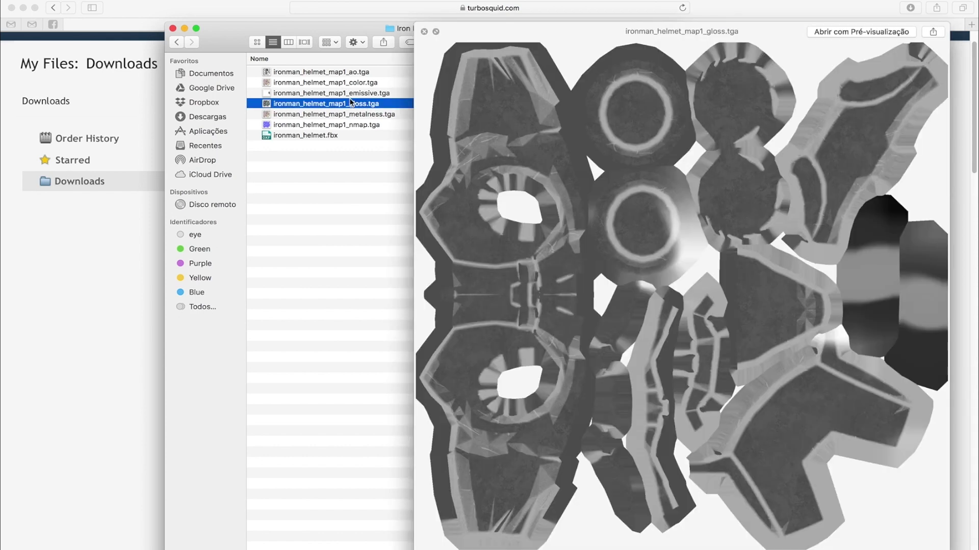
{"action": "key", "text": "Down"}
{"action": "key", "text": "Down"}
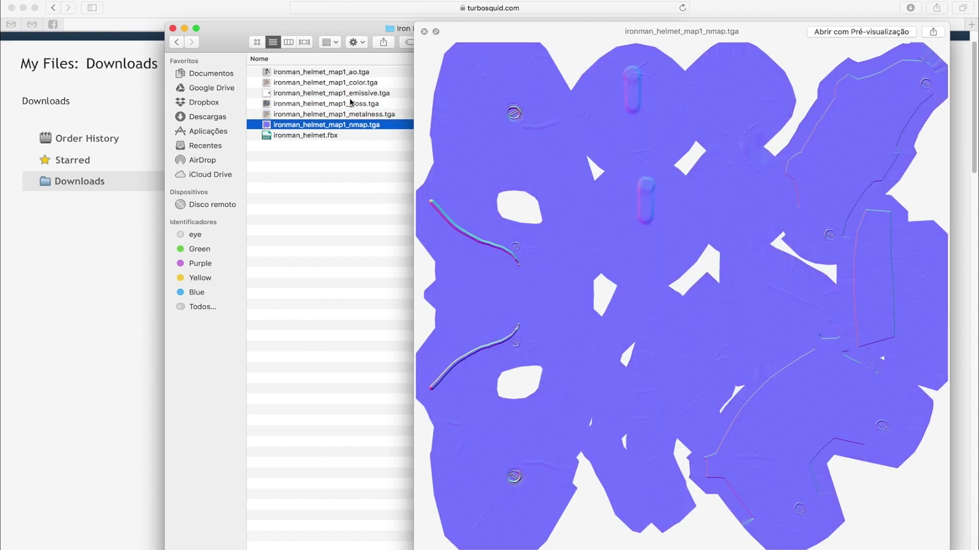
{"action": "key", "text": "Up"}
{"action": "key", "text": "Up"}
{"action": "key", "text": "Up"}
{"action": "key", "text": "Up"}
{"action": "key", "text": "Up"}
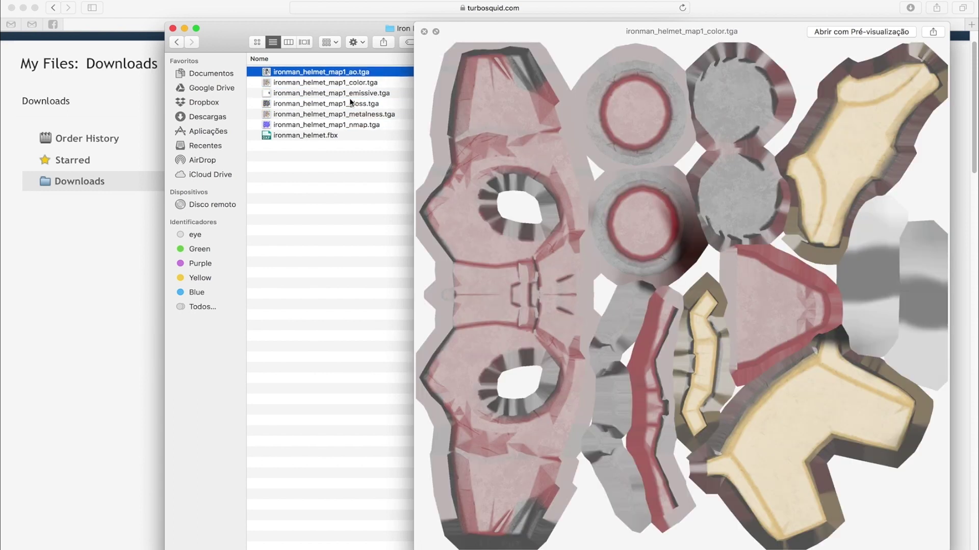
{"action": "key", "text": "Down"}
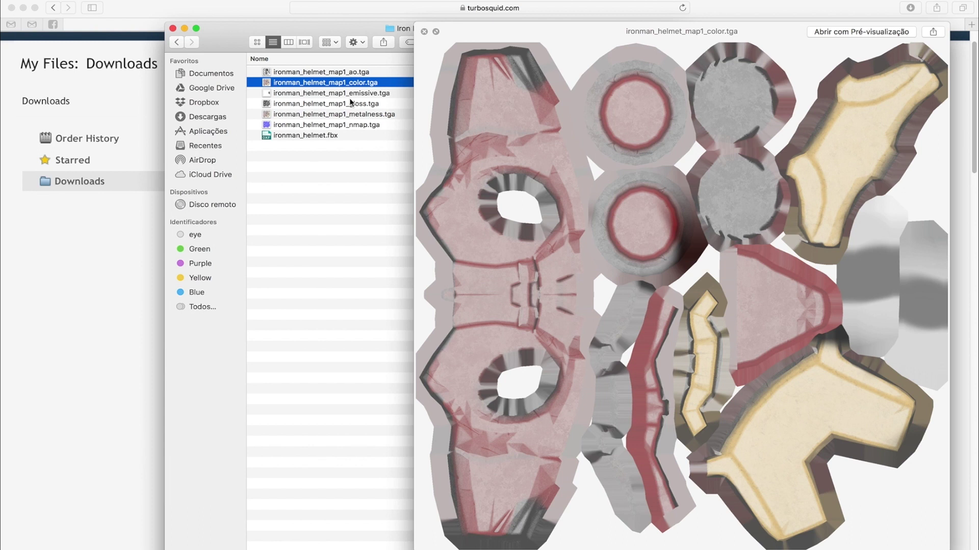
{"action": "key", "text": "space"}
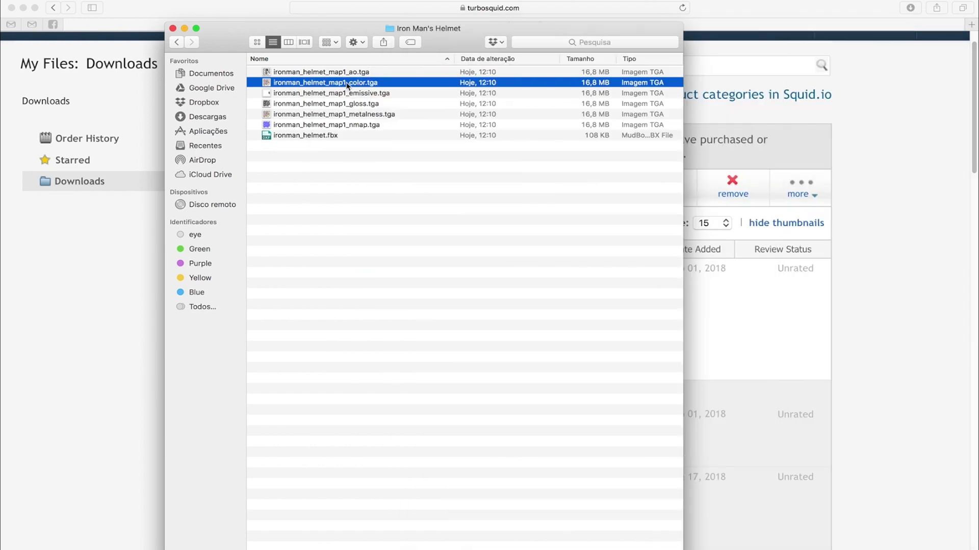
Step: Open ironman_helmet_map1_color.tga with Adobe Photoshop CC 2017
{"action": "left_click", "coordinate": [345, 86]}
{"action": "right_click", "coordinate": [344, 83]}
{"action": "left_click", "coordinate": [314, 183]}
{"action": "right_click", "coordinate": [332, 85]}
{"action": "mouse_move", "coordinate": [361, 100]}
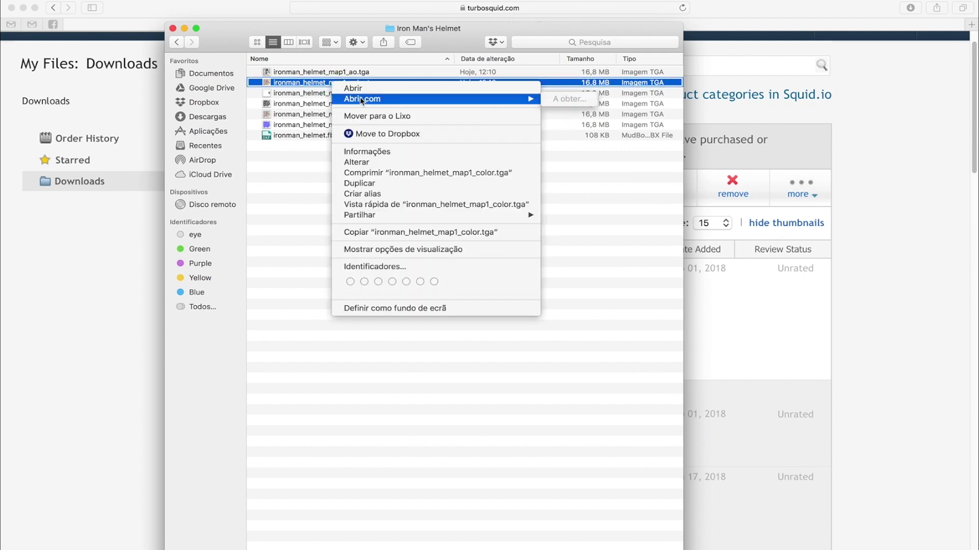
{"action": "left_click", "coordinate": [308, 86]}
{"action": "left_click", "coordinate": [310, 89]}
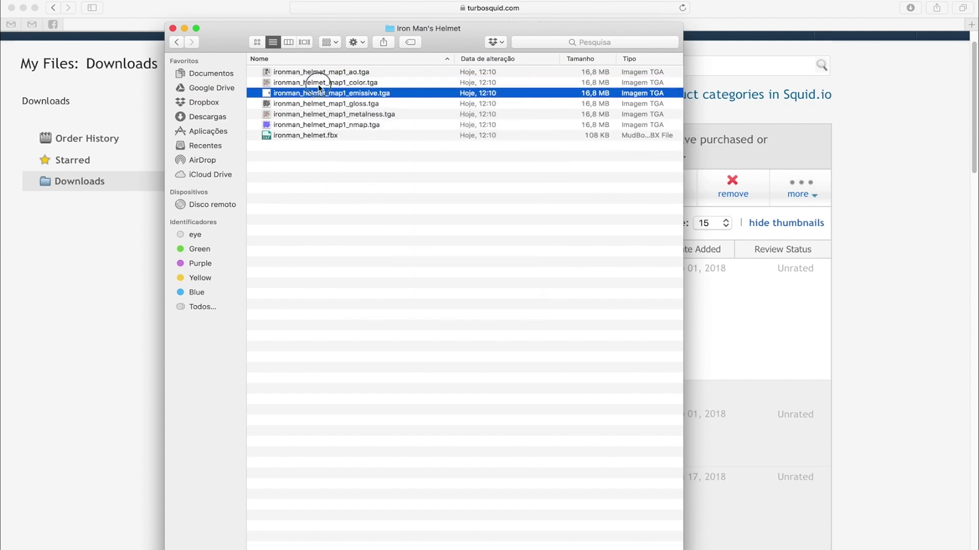
{"action": "left_click", "coordinate": [318, 83]}
{"action": "right_click", "coordinate": [318, 84]}
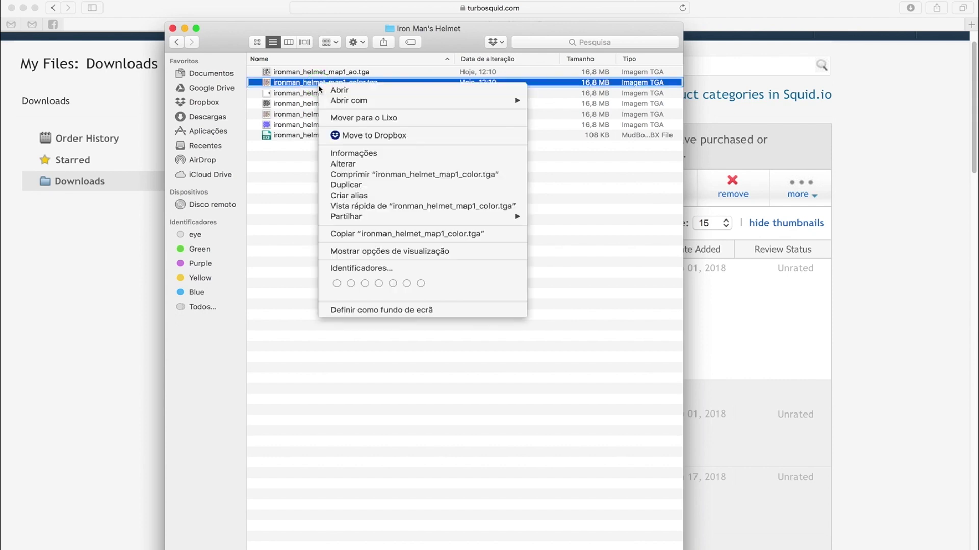
{"action": "mouse_move", "coordinate": [356, 100]}
{"action": "left_click", "coordinate": [586, 119]}
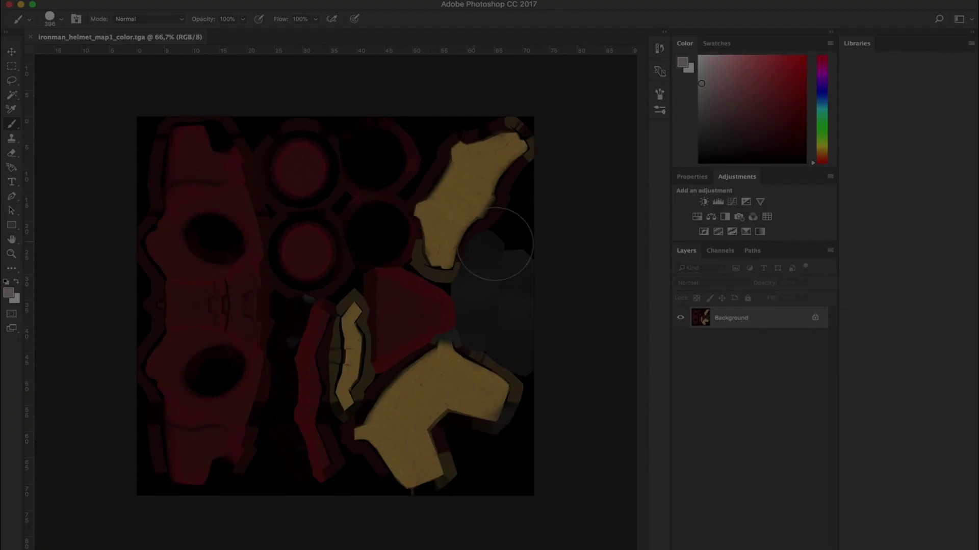
Step: Resize the color texture from 2048 to 512 × 512 px with proportions linked
{"action": "left_click", "coordinate": [159, 0]}
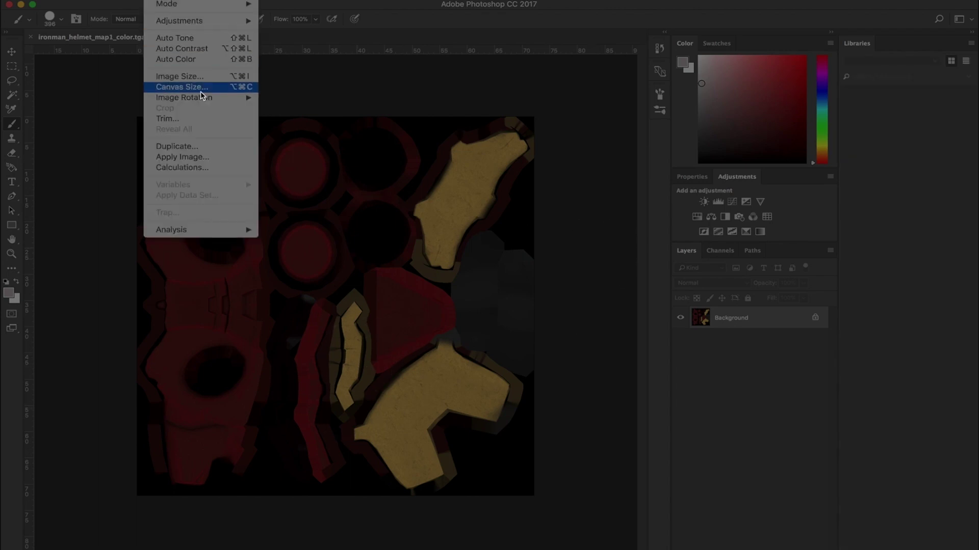
{"action": "mouse_move", "coordinate": [206, 104]}
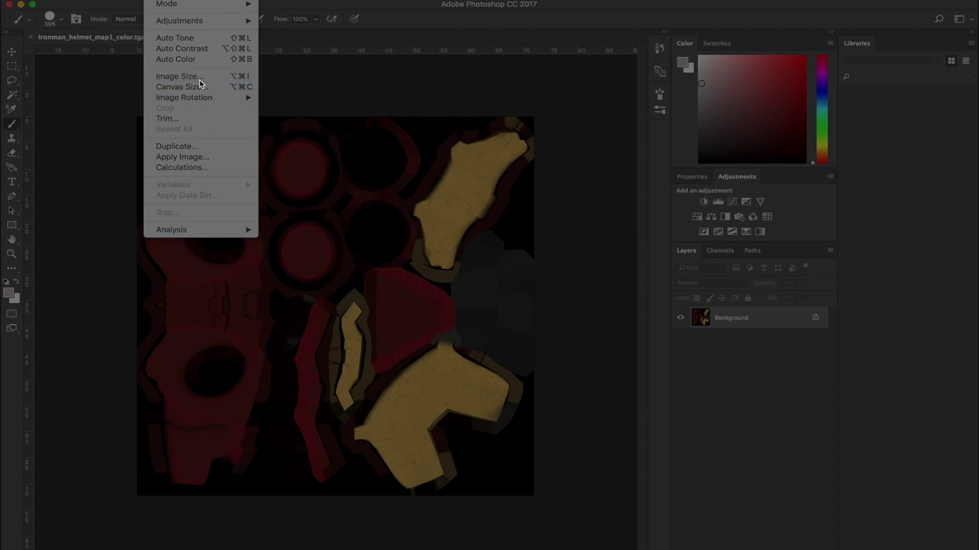
{"action": "left_click", "coordinate": [200, 79]}
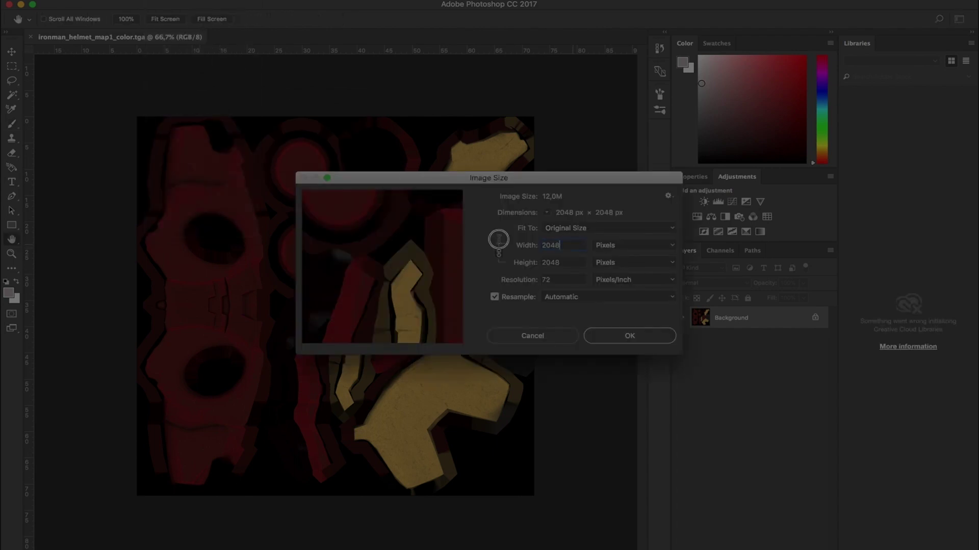
{"action": "type", "text": "512"}
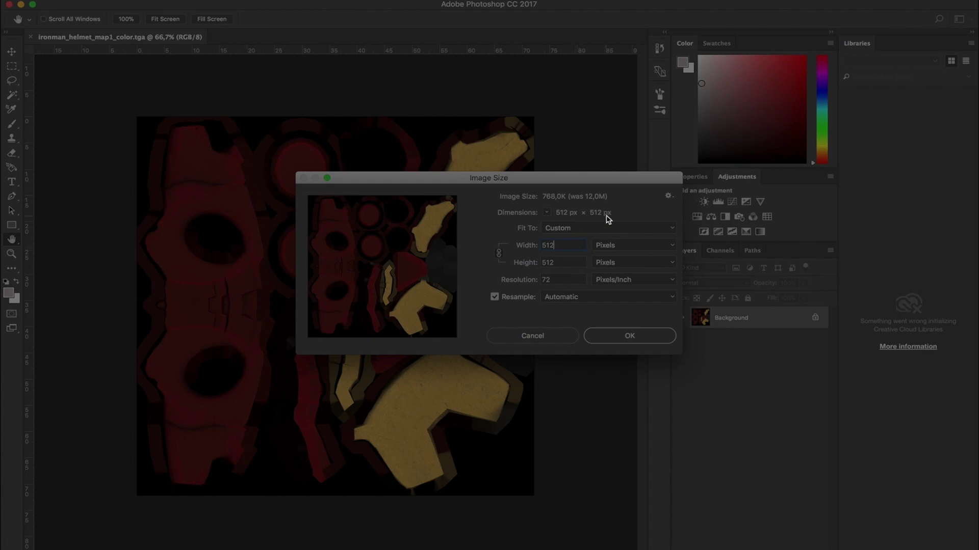
{"action": "left_click_drag", "start_coordinate": [371, 178], "coordinate": [701, 182]}
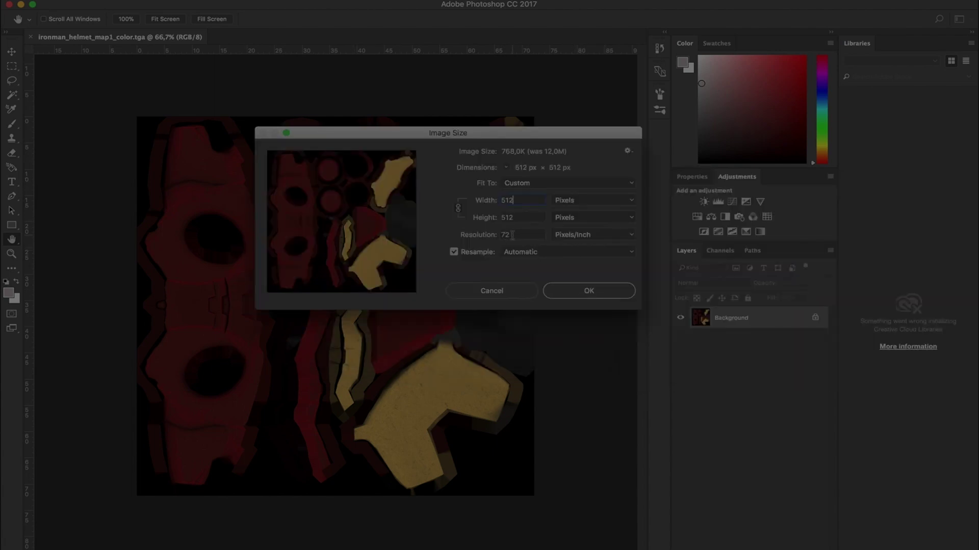
{"action": "key", "text": "shift+Tab"}
{"action": "key", "text": "shift+Tab"}
{"action": "key", "text": "Tab"}
{"action": "key", "text": "Tab"}
{"action": "key", "text": "shift+Tab"}
{"action": "key", "text": "Tab"}
{"action": "left_click", "coordinate": [573, 289]}
Step: Save the resized texture as a PNG copy named ironman_helmet_map1_color.png
{"action": "key", "text": "b"}
{"action": "left_click", "coordinate": [104, 5]}
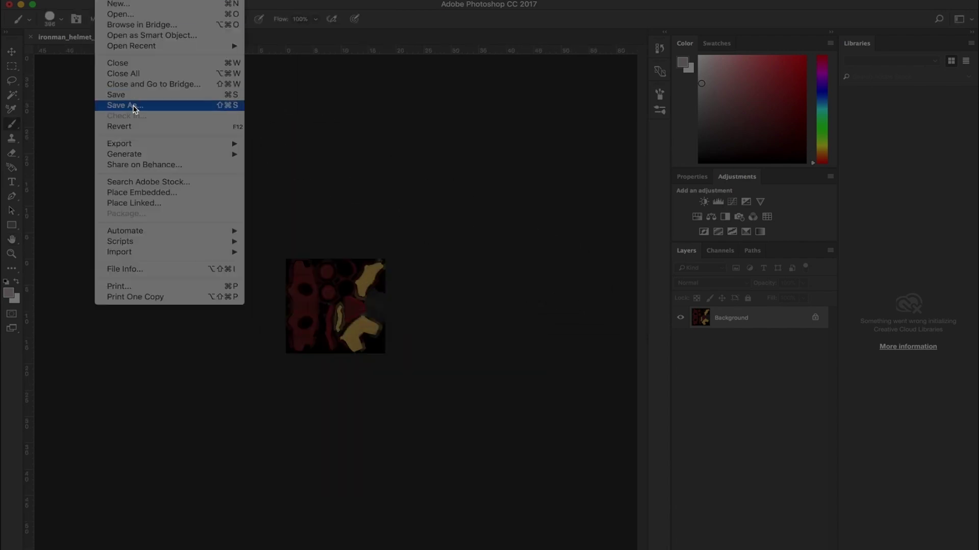
{"action": "left_click", "coordinate": [131, 104]}
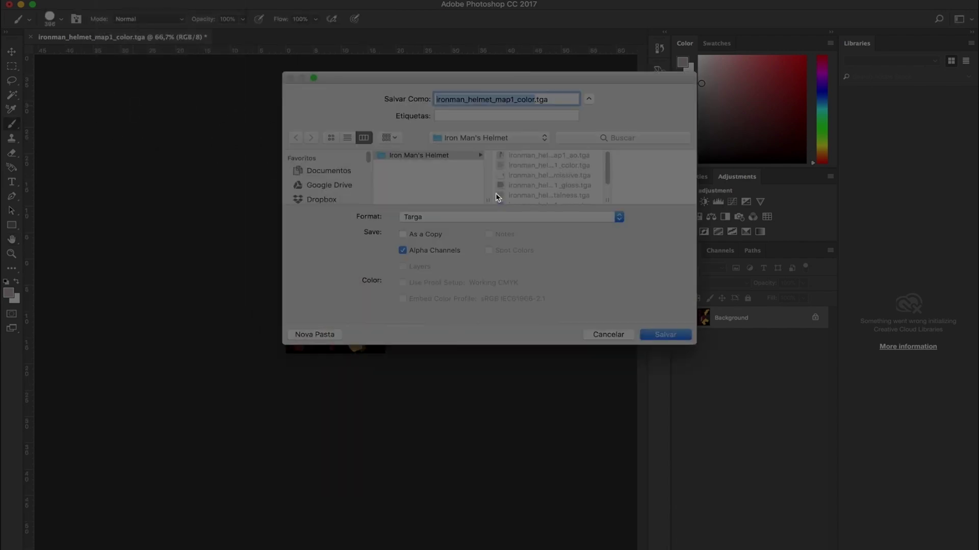
{"action": "left_click", "coordinate": [477, 218]}
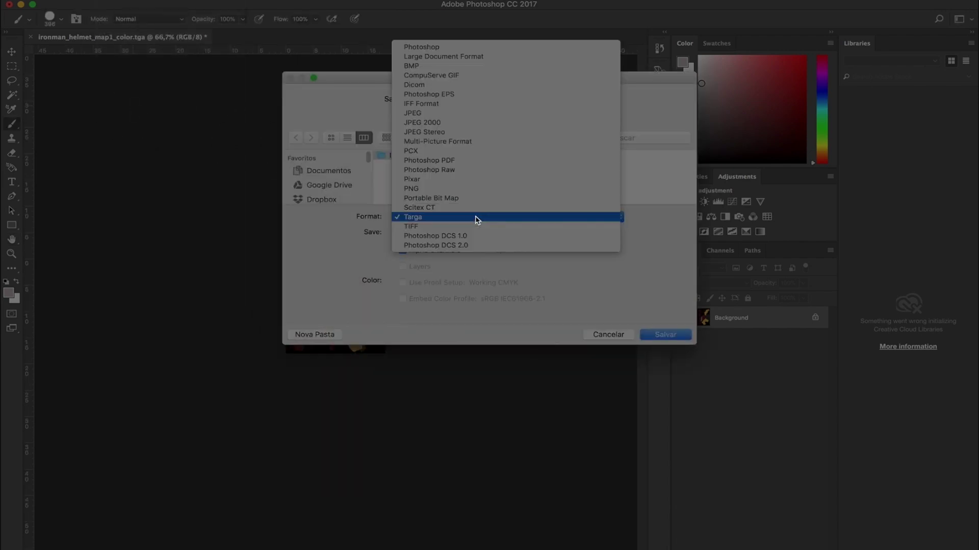
{"action": "left_click", "coordinate": [458, 188]}
{"action": "left_click", "coordinate": [532, 99]}
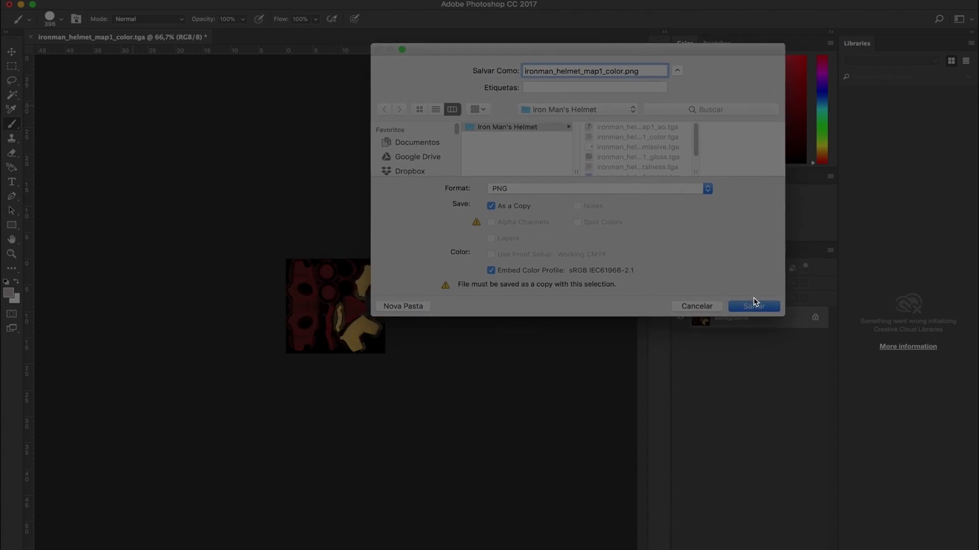
{"action": "left_click", "coordinate": [754, 306]}
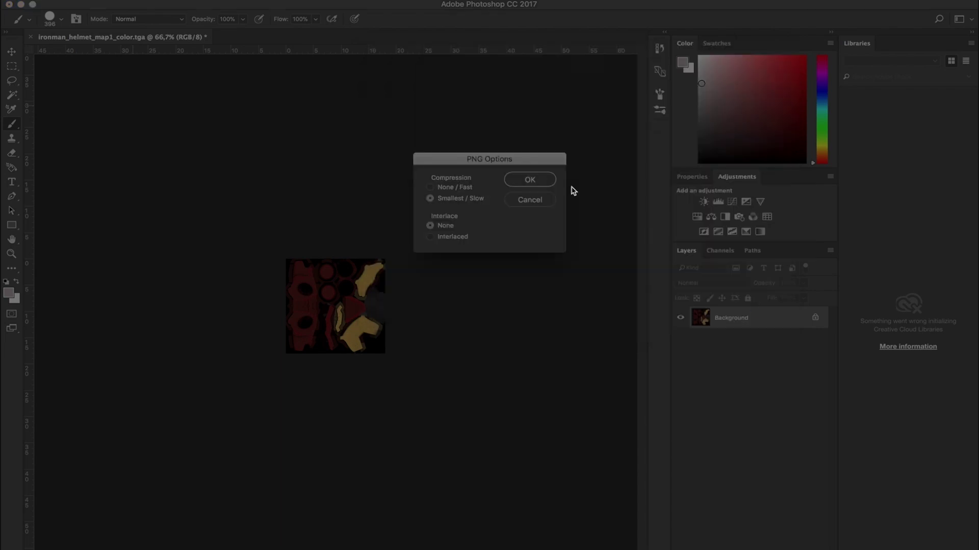
Step: Accept the PNG options and delete all six .tga texture maps from the folder
{"action": "left_click", "coordinate": [541, 180]}
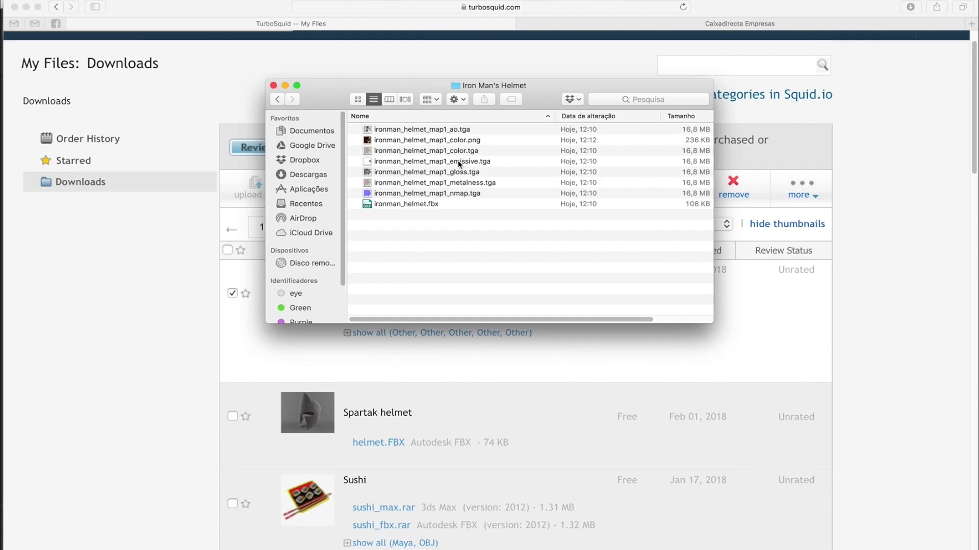
{"action": "left_click", "coordinate": [467, 140]}
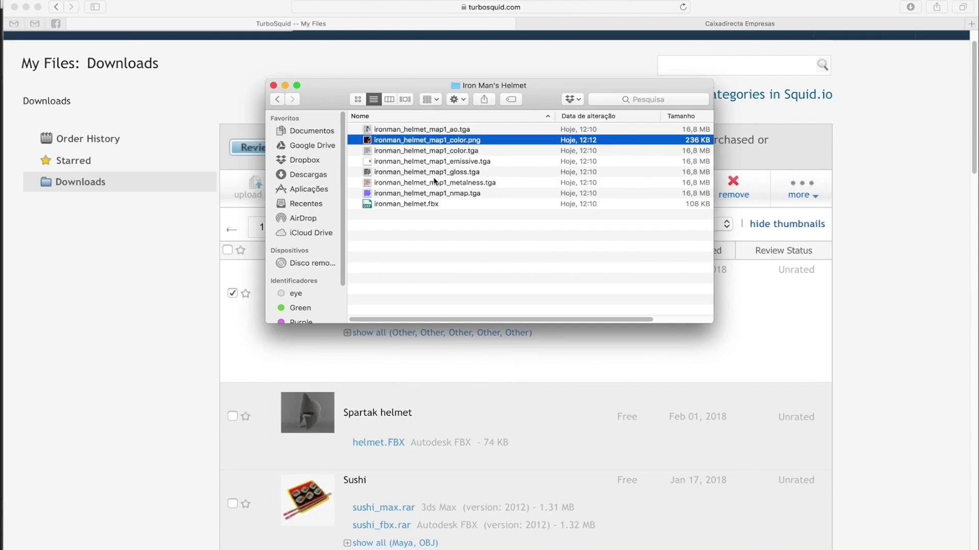
{"action": "left_click", "coordinate": [438, 215]}
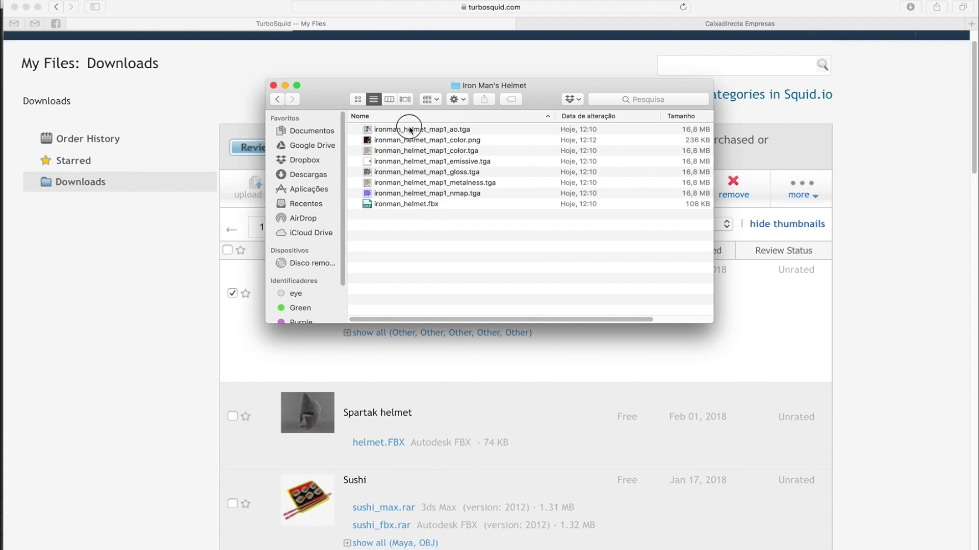
{"action": "left_click", "coordinate": [404, 130]}
{"action": "left_click", "coordinate": [442, 193]}
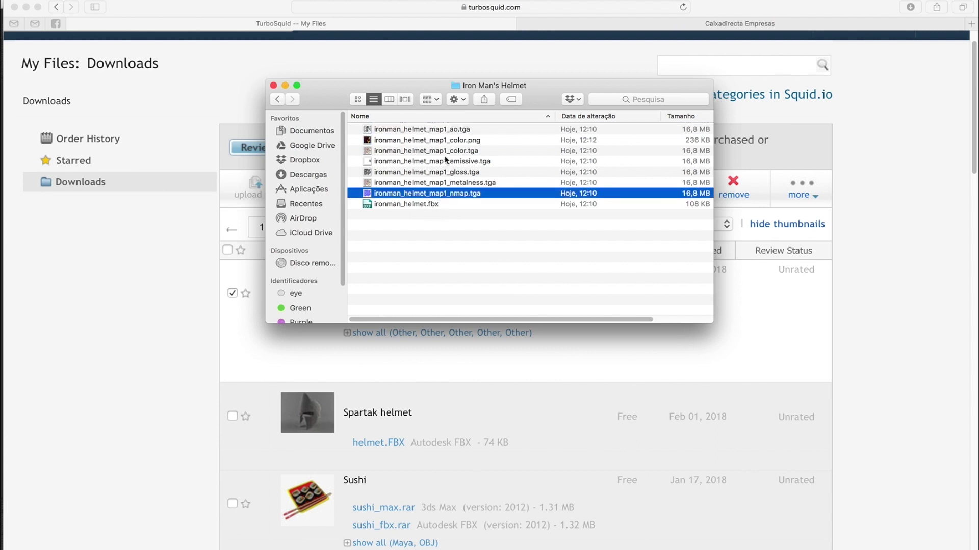
{"action": "left_click", "coordinate": [448, 150], "text": "super"}
{"action": "left_click", "coordinate": [451, 162], "text": "super"}
{"action": "left_click", "coordinate": [454, 173], "text": "super"}
{"action": "left_click", "coordinate": [456, 183], "text": "super"}
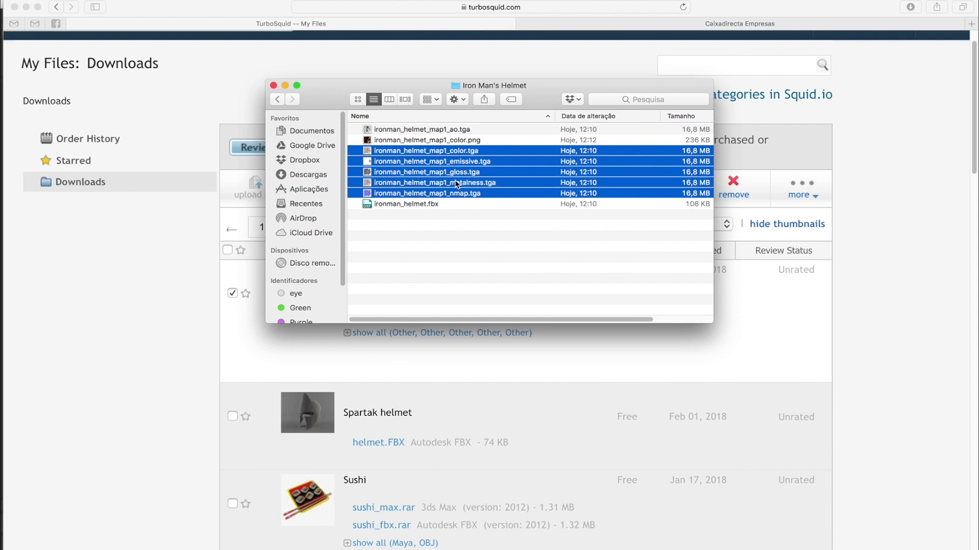
{"action": "key", "text": "super+BackSpace"}
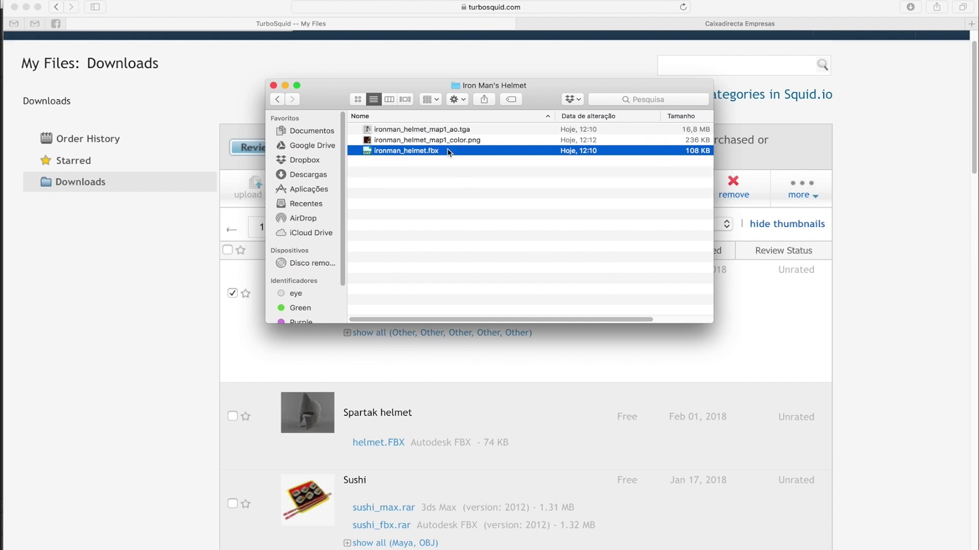
{"action": "left_click", "coordinate": [440, 132]}
{"action": "key", "text": "super+BackSpace"}
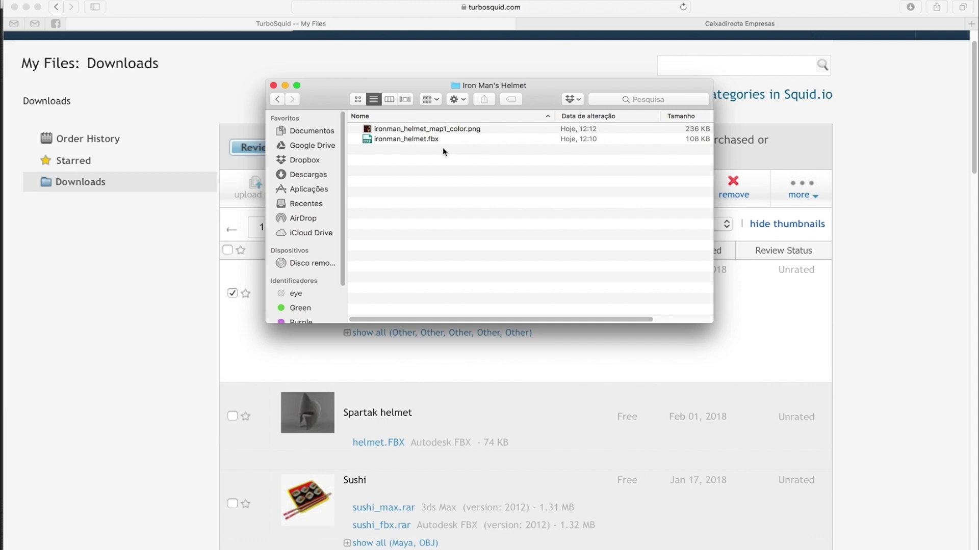
Step: Rename the PNG texture to ironman_helmet_textures.png
{"action": "left_click", "coordinate": [443, 129]}
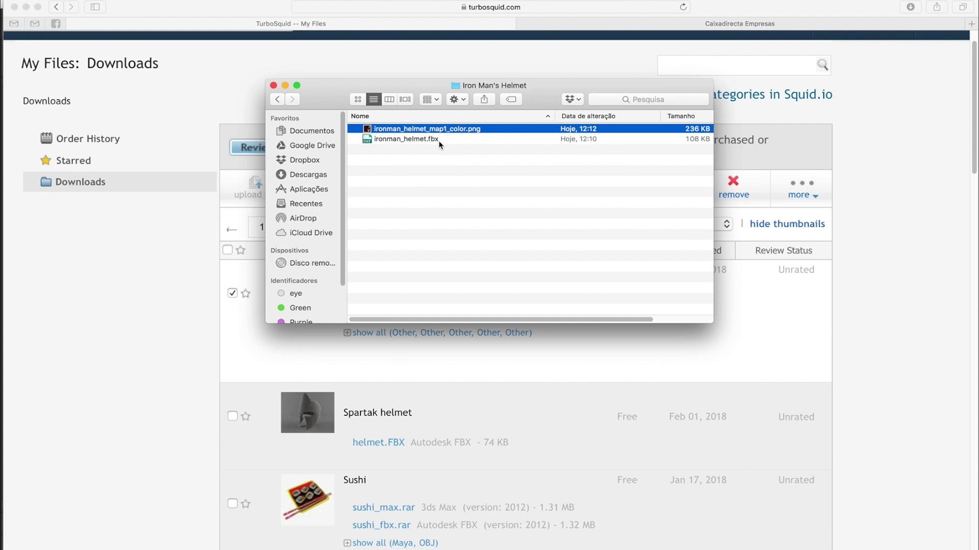
{"action": "left_click", "coordinate": [439, 142]}
{"action": "left_click", "coordinate": [431, 129]}
{"action": "left_click", "coordinate": [431, 130]}
{"action": "left_click", "coordinate": [441, 176]}
Step: Launch Maya 2018 and import ironman_helmet.fbx from the Iron Man's Helmet folder
{"action": "mouse_move", "coordinate": [330, 544]}
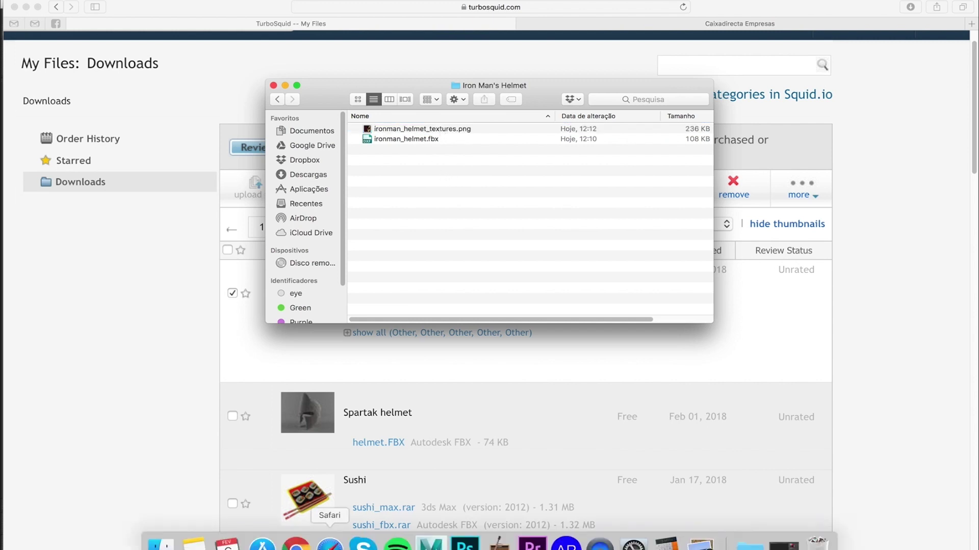
{"action": "left_click", "coordinate": [430, 544]}
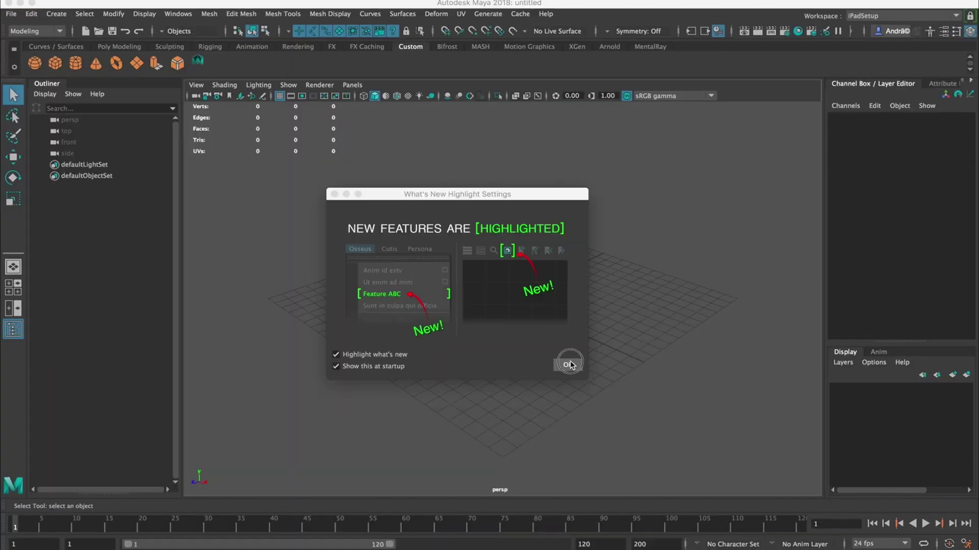
{"action": "left_click", "coordinate": [564, 363]}
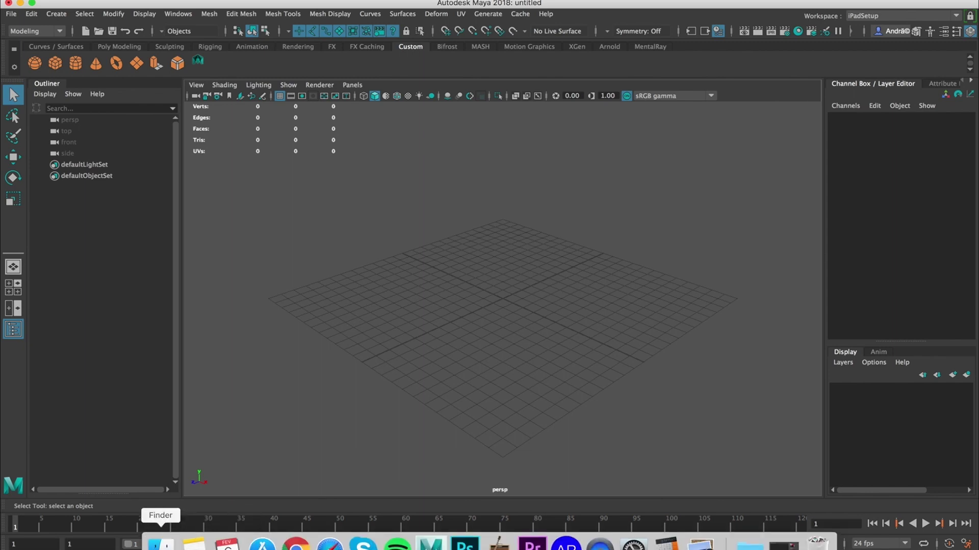
{"action": "left_click", "coordinate": [157, 536]}
{"action": "left_click_drag", "start_coordinate": [434, 95], "coordinate": [617, 71]}
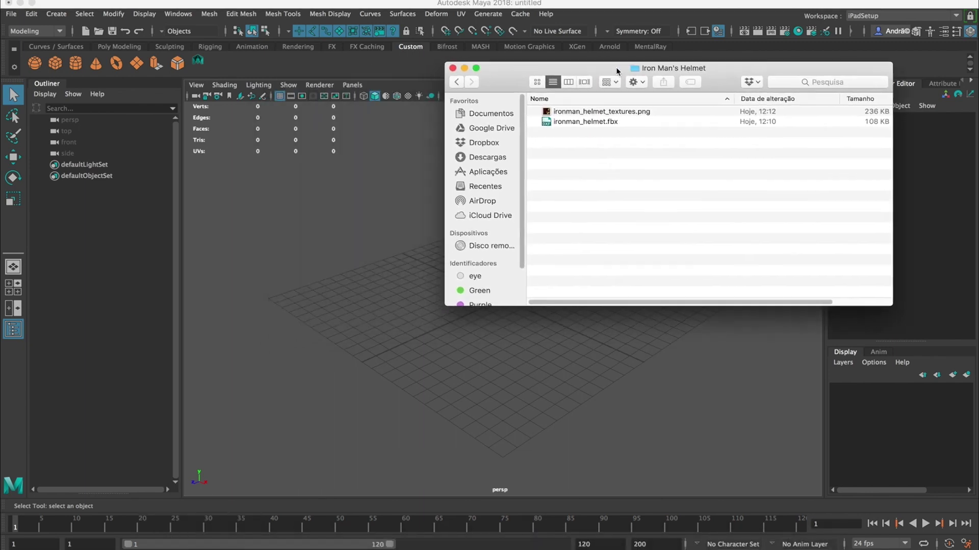
{"action": "left_click", "coordinate": [413, 224]}
Step: Zoom and orbit around the imported helmet to inspect its front and sides
{"action": "scroll", "coordinate": [524, 284], "scroll_direction": "up", "scroll_amount": 2}
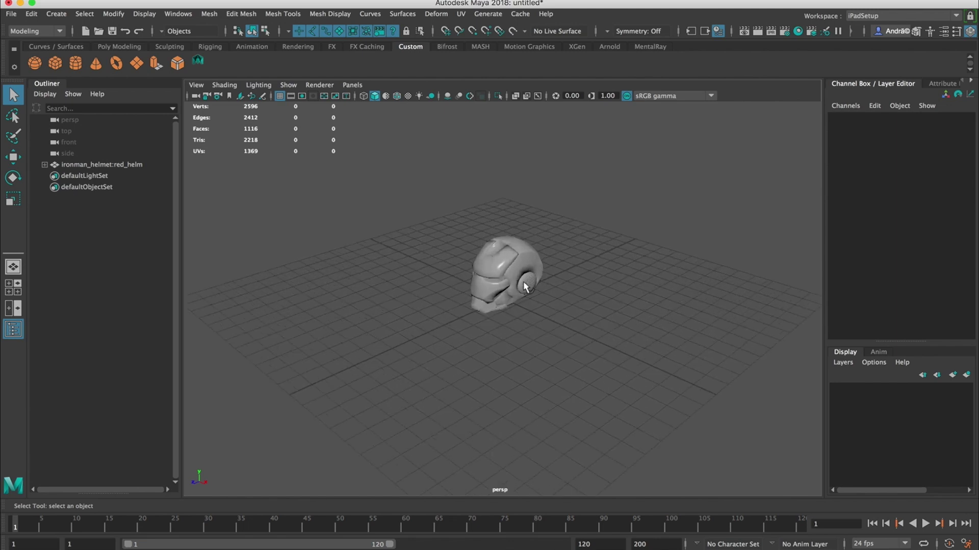
{"action": "middle_click_drag", "start_coordinate": [524, 285], "coordinate": [526, 296], "text": "alt"}
{"action": "scroll", "coordinate": [505, 281], "scroll_direction": "up", "scroll_amount": 5}
{"action": "left_click_drag", "start_coordinate": [506, 280], "coordinate": [499, 263], "text": "alt"}
{"action": "right_click_drag", "start_coordinate": [499, 261], "coordinate": [485, 282], "text": "alt"}
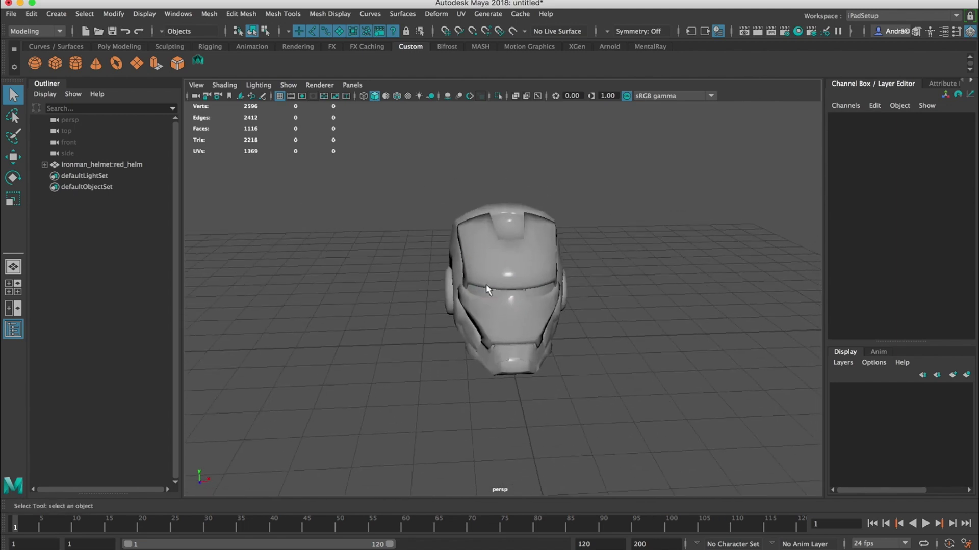
{"action": "left_click_drag", "start_coordinate": [485, 283], "coordinate": [564, 276], "text": "alt"}
{"action": "right_click_drag", "start_coordinate": [564, 276], "coordinate": [559, 282], "text": "alt"}
{"action": "left_click_drag", "start_coordinate": [561, 287], "coordinate": [488, 228], "text": "alt"}
Step: Select the helmet and its gold_helm part while orbiting to a three-quarter view
{"action": "left_click", "coordinate": [546, 243]}
{"action": "scroll", "coordinate": [585, 275], "scroll_direction": "up", "scroll_amount": 3}
{"action": "left_click", "coordinate": [671, 142]}
{"action": "left_click", "coordinate": [496, 232]}
{"action": "left_click_drag", "start_coordinate": [606, 237], "coordinate": [566, 238], "text": "alt"}
{"action": "left_click", "coordinate": [339, 222]}
{"action": "left_click_drag", "start_coordinate": [417, 252], "coordinate": [572, 246], "text": "alt"}
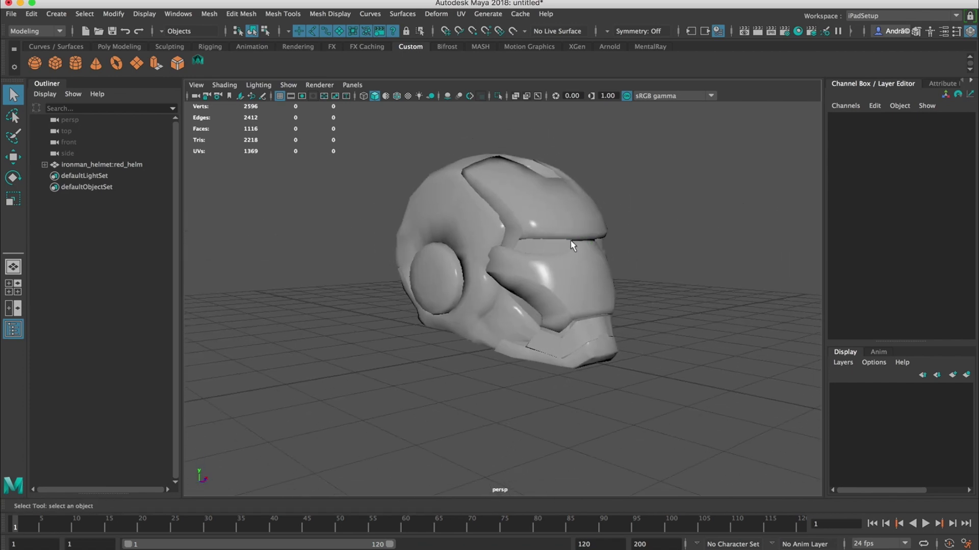
{"action": "left_click_drag", "start_coordinate": [641, 256], "coordinate": [573, 279], "text": "alt"}
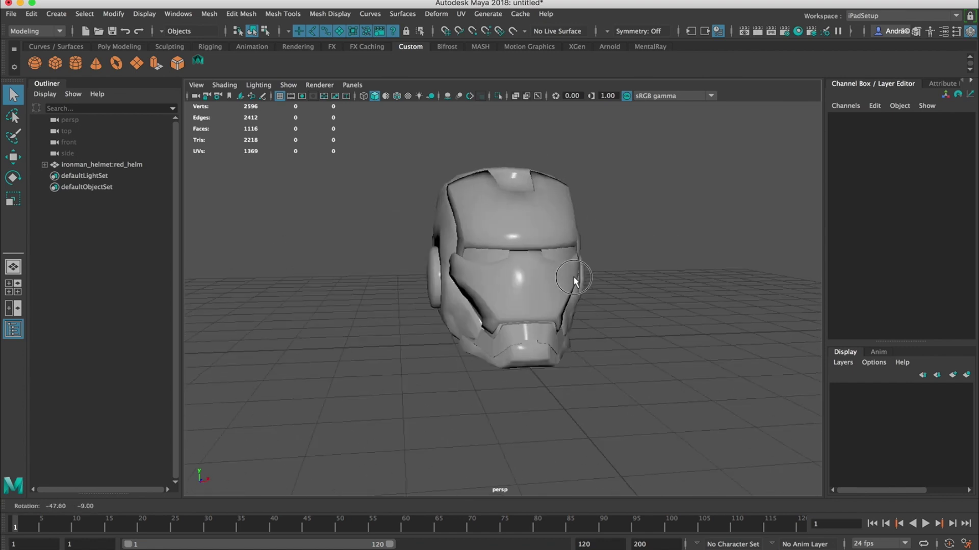
{"action": "left_click_drag", "start_coordinate": [500, 247], "coordinate": [543, 242], "text": "alt"}
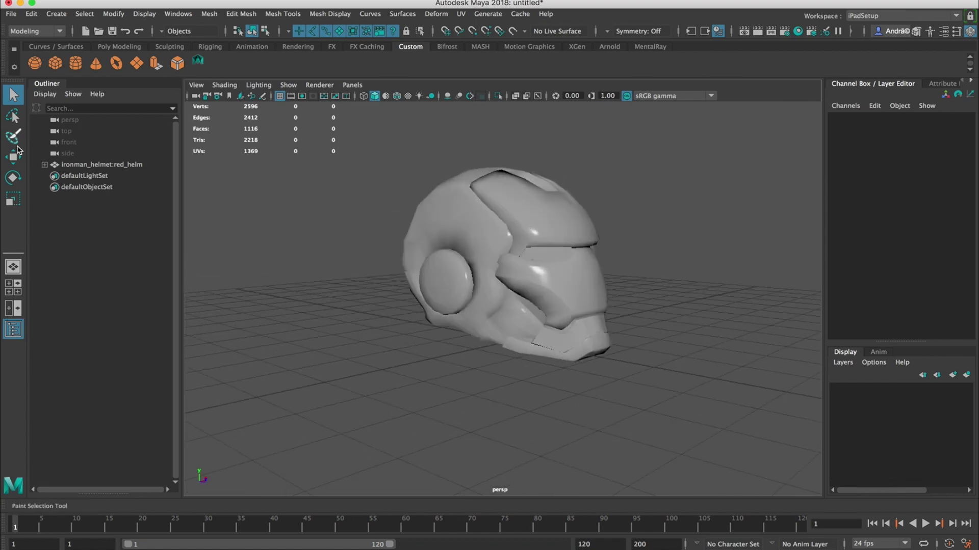
Step: Expand red_helm and gold_helm in the Outliner and inspect each child mesh
{"action": "left_click", "coordinate": [44, 166]}
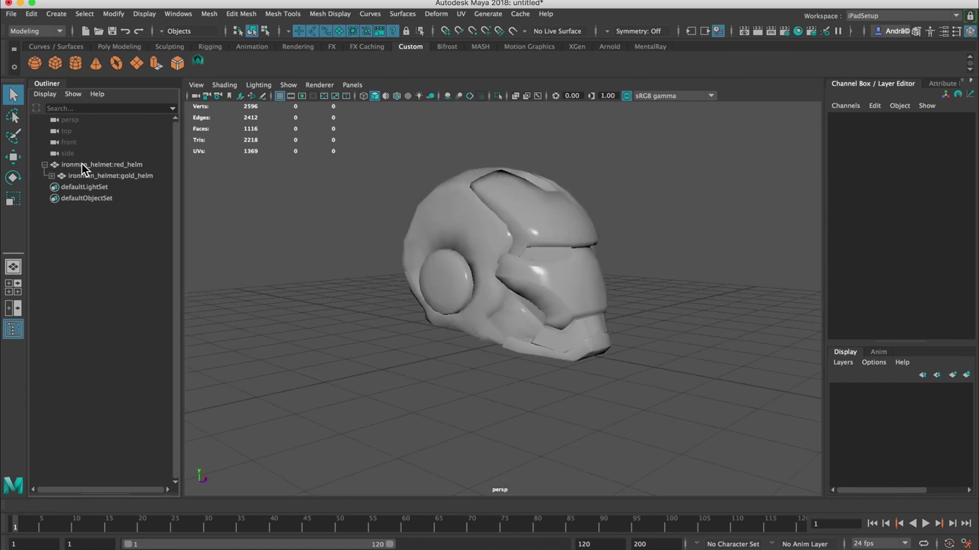
{"action": "left_click", "coordinate": [51, 175]}
{"action": "left_click", "coordinate": [105, 165]}
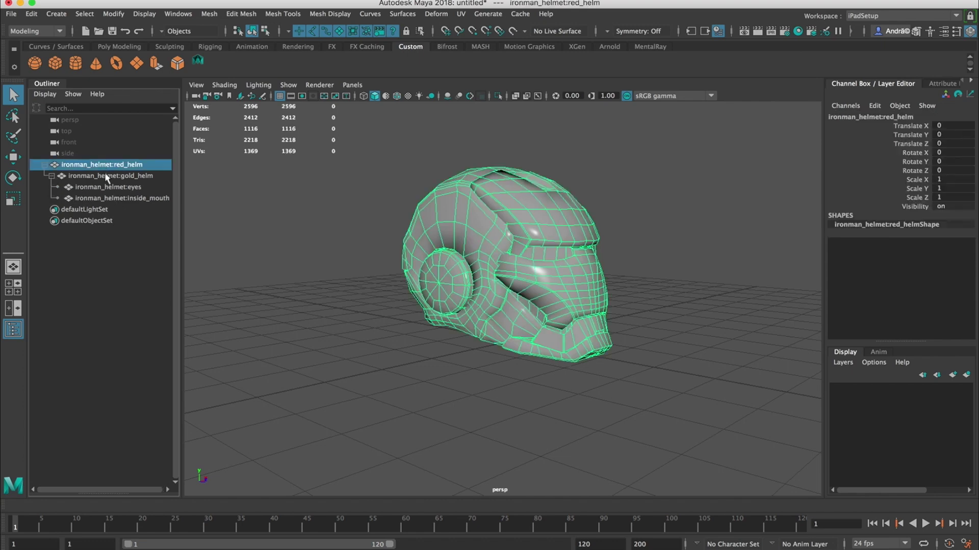
{"action": "left_click", "coordinate": [105, 175]}
{"action": "left_click_drag", "start_coordinate": [567, 244], "coordinate": [407, 247], "text": "alt"}
{"action": "left_click", "coordinate": [148, 187]}
{"action": "left_click", "coordinate": [148, 198]}
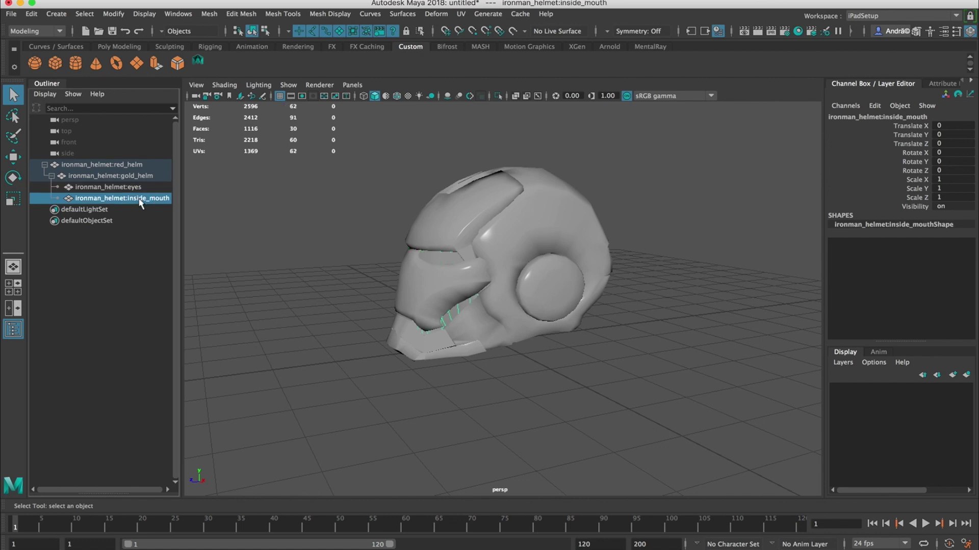
{"action": "mouse_move", "coordinate": [367, 214]}
{"action": "left_mouse_down", "text": "alt"}
{"action": "mouse_move", "coordinate": [603, 220]}
{"action": "mouse_move", "coordinate": [362, 214]}
{"action": "left_mouse_up", "text": "alt"}
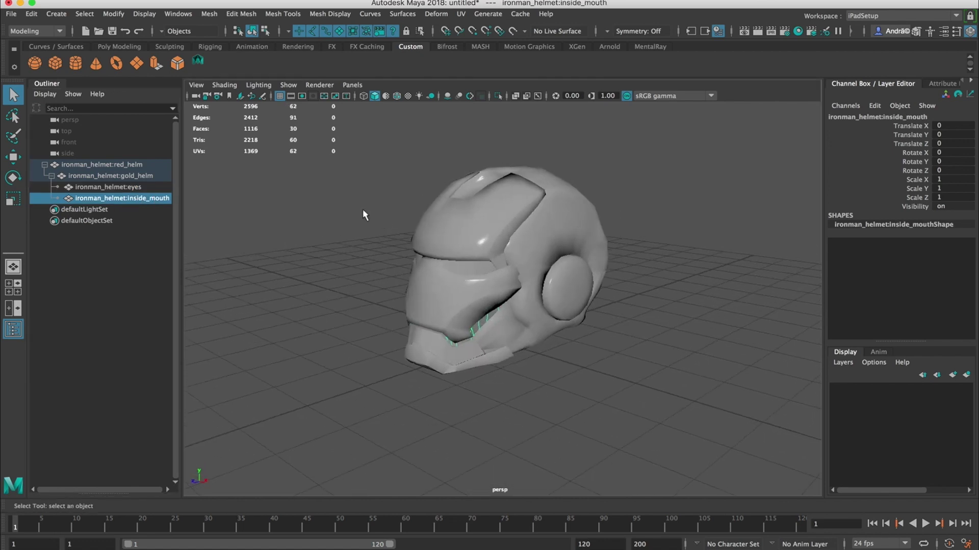
{"action": "left_click", "coordinate": [87, 165]}
{"action": "left_click", "coordinate": [97, 188]}
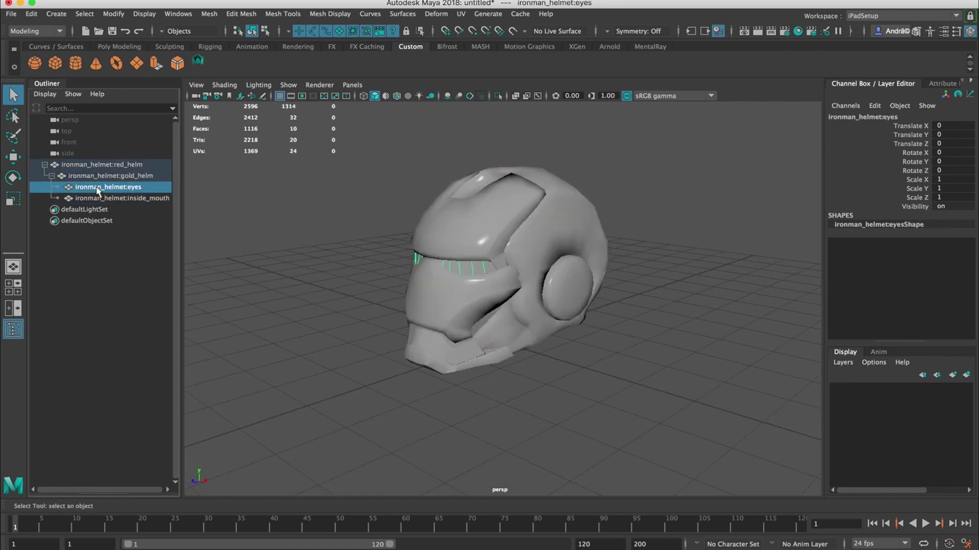
{"action": "left_click", "coordinate": [102, 199]}
Step: Select all helmet meshes, check the Mesh menu, then pick out gold_helm
{"action": "left_click_drag", "start_coordinate": [373, 177], "coordinate": [638, 261]}
{"action": "scroll", "coordinate": [541, 265], "scroll_direction": "up", "scroll_amount": 2}
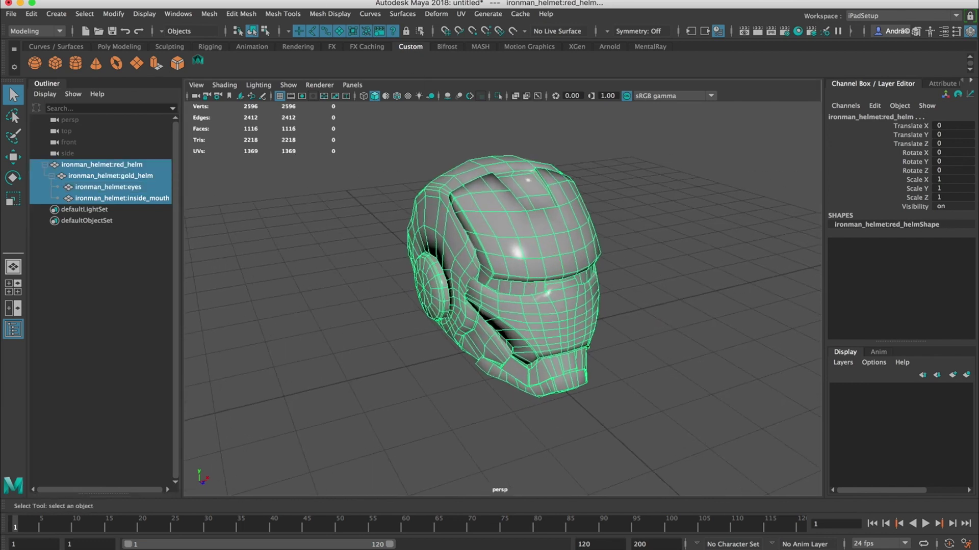
{"action": "left_click", "coordinate": [209, 14]}
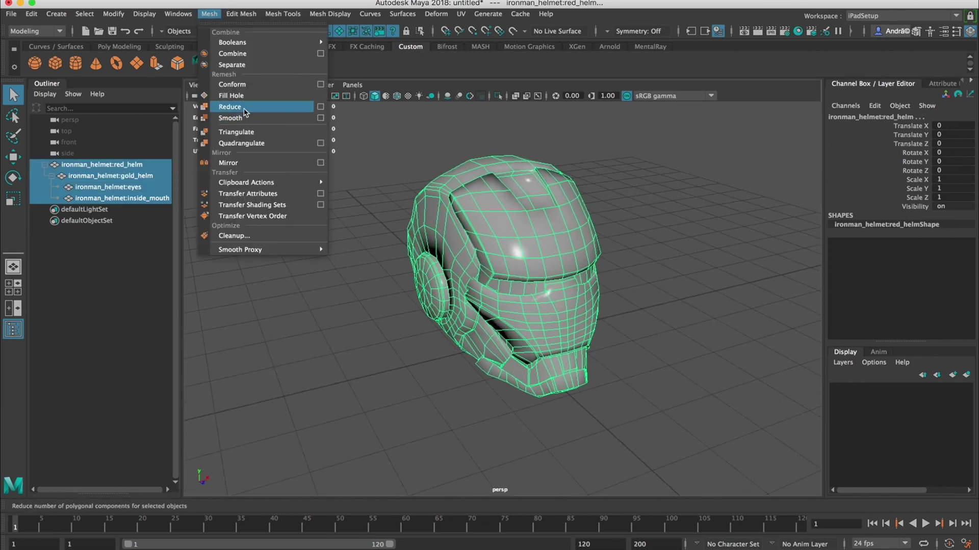
{"action": "left_click", "coordinate": [246, 64]}
{"action": "left_click", "coordinate": [645, 231]}
{"action": "left_click", "coordinate": [586, 237]}
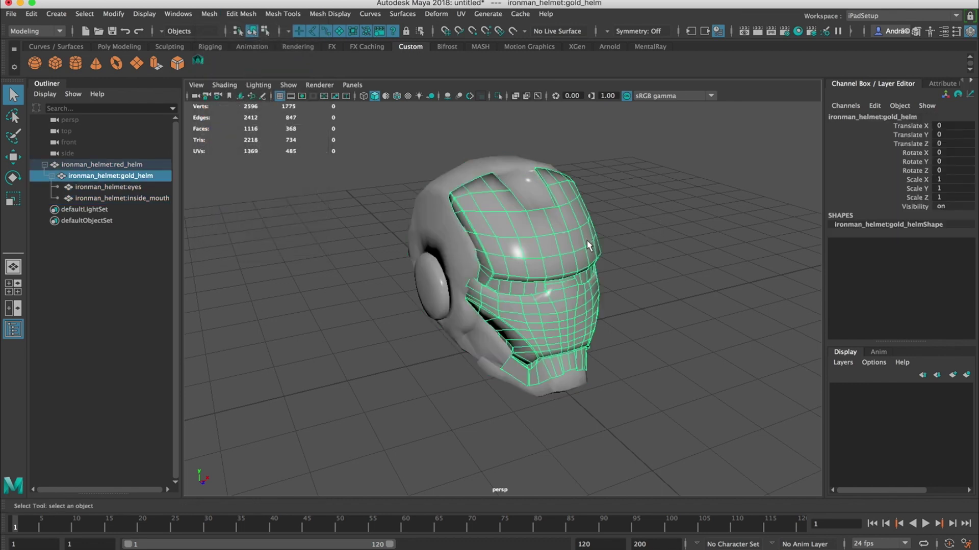
{"action": "left_click_drag", "start_coordinate": [586, 240], "coordinate": [482, 397], "text": "alt"}
Step: Unparent eyes, inside_mouth and gold_helm to world level, then select all four meshes
{"action": "left_click", "coordinate": [103, 187]}
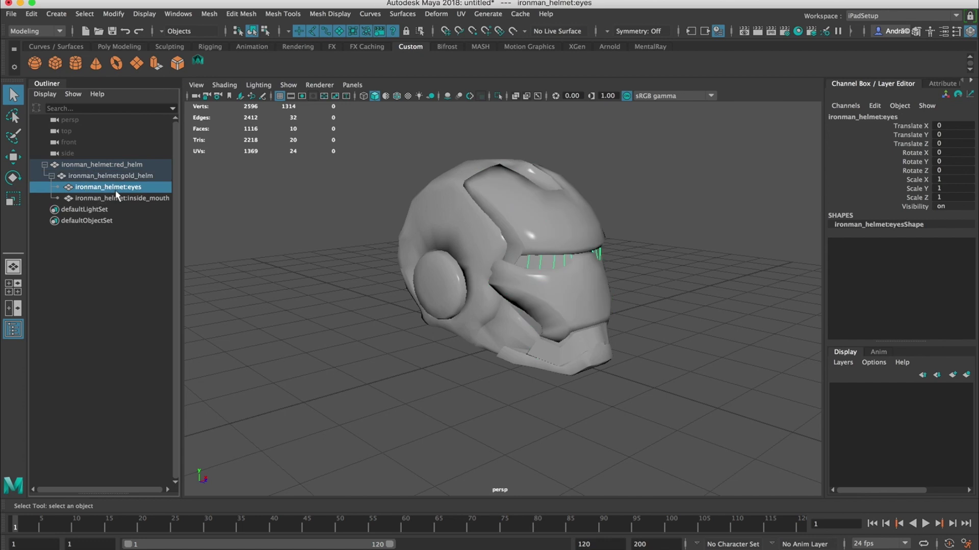
{"action": "left_click", "coordinate": [116, 198], "text": "shift"}
{"action": "left_click_drag", "start_coordinate": [115, 197], "coordinate": [104, 161]}
{"action": "middle_click_drag", "start_coordinate": [103, 161], "coordinate": [104, 160]}
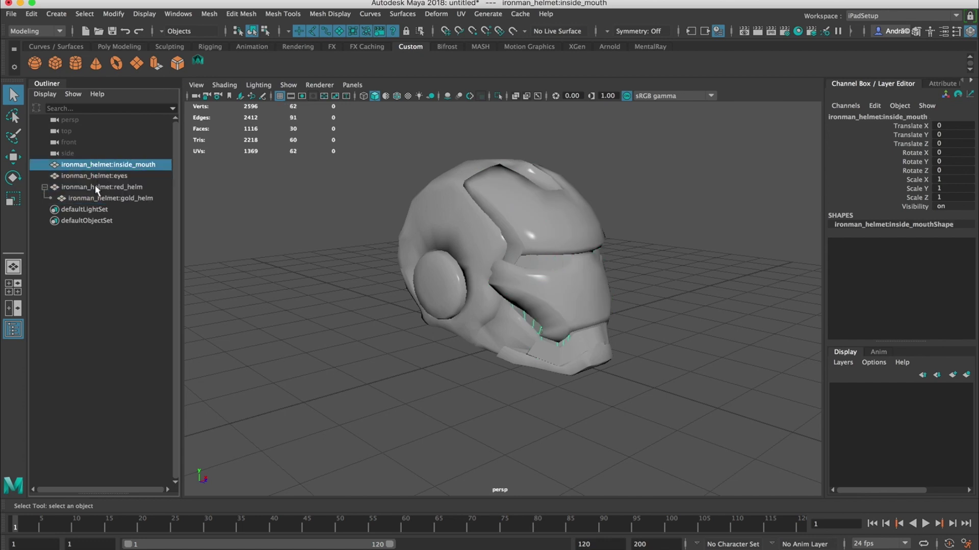
{"action": "left_click", "coordinate": [96, 186]}
{"action": "left_click", "coordinate": [99, 198]}
{"action": "middle_click_drag", "start_coordinate": [100, 199], "coordinate": [101, 184]}
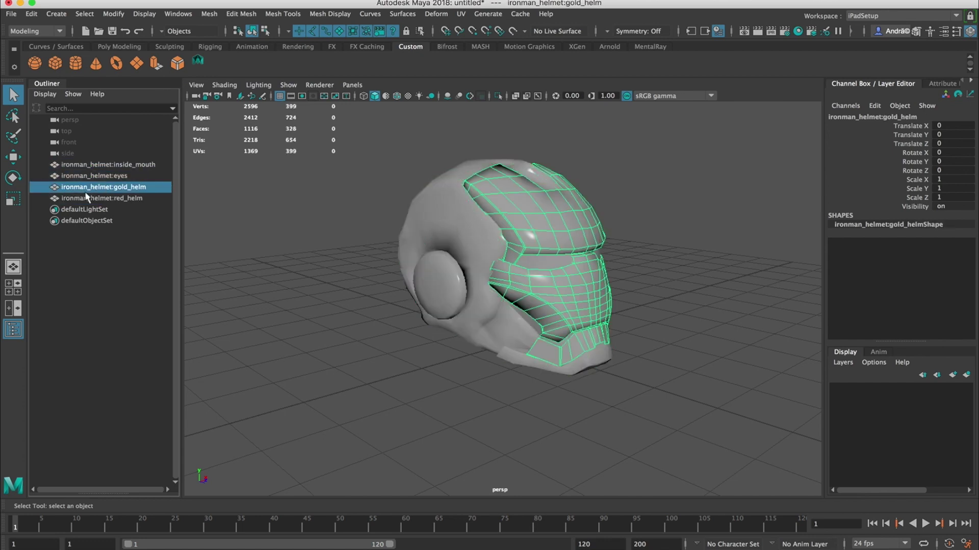
{"action": "left_click", "coordinate": [87, 199]}
{"action": "left_click", "coordinate": [99, 166]}
{"action": "left_click", "coordinate": [103, 177]}
{"action": "left_click", "coordinate": [106, 198]}
{"action": "left_click_drag", "start_coordinate": [358, 231], "coordinate": [667, 365]}
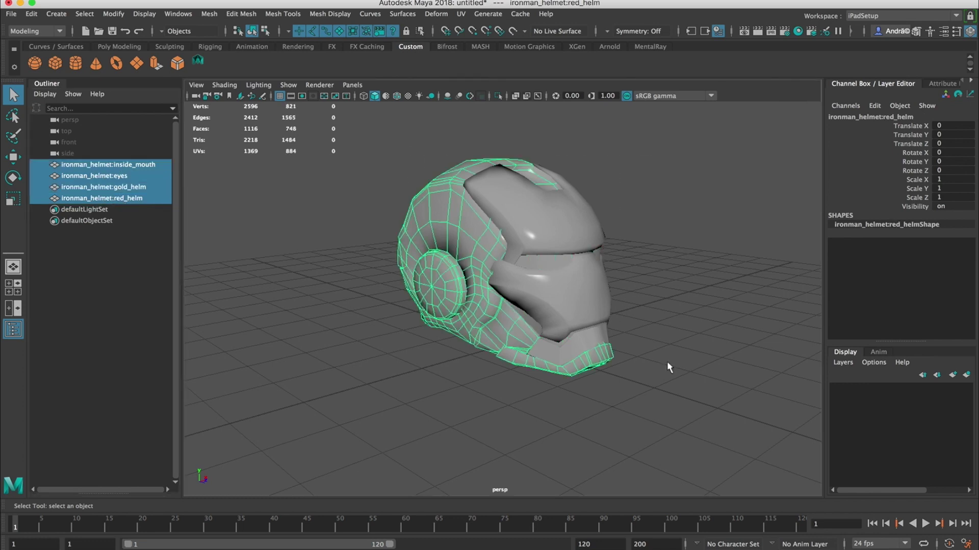
Step: Delete construction history on the selected helmet meshes and try Mesh > Separate on them
{"action": "left_click", "coordinate": [31, 14]}
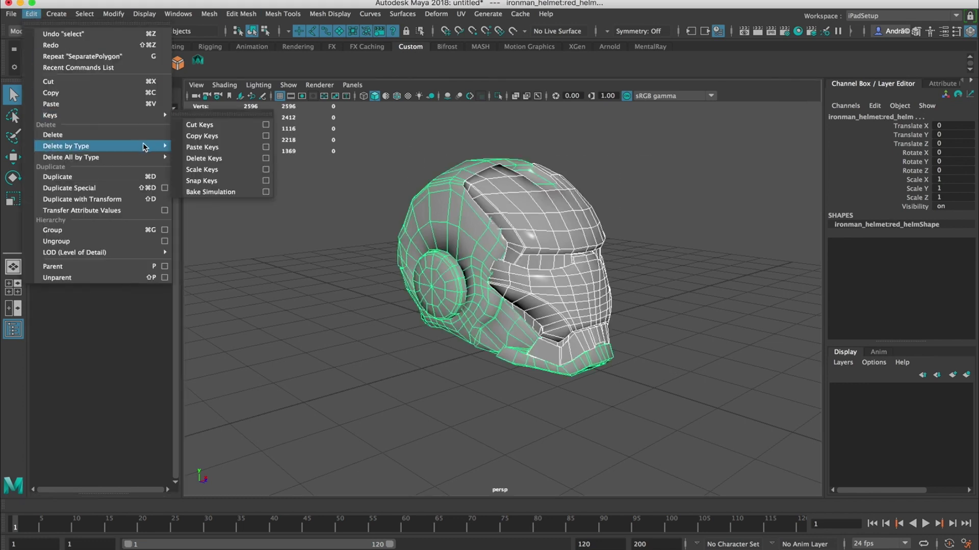
{"action": "mouse_move", "coordinate": [145, 146]}
{"action": "left_click", "coordinate": [197, 156]}
{"action": "left_click", "coordinate": [213, 17]}
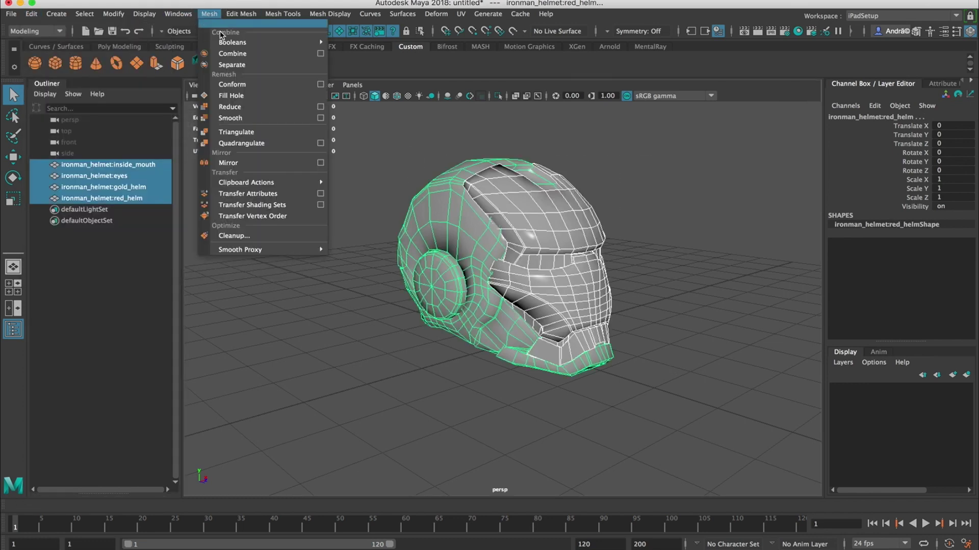
{"action": "left_click", "coordinate": [249, 66]}
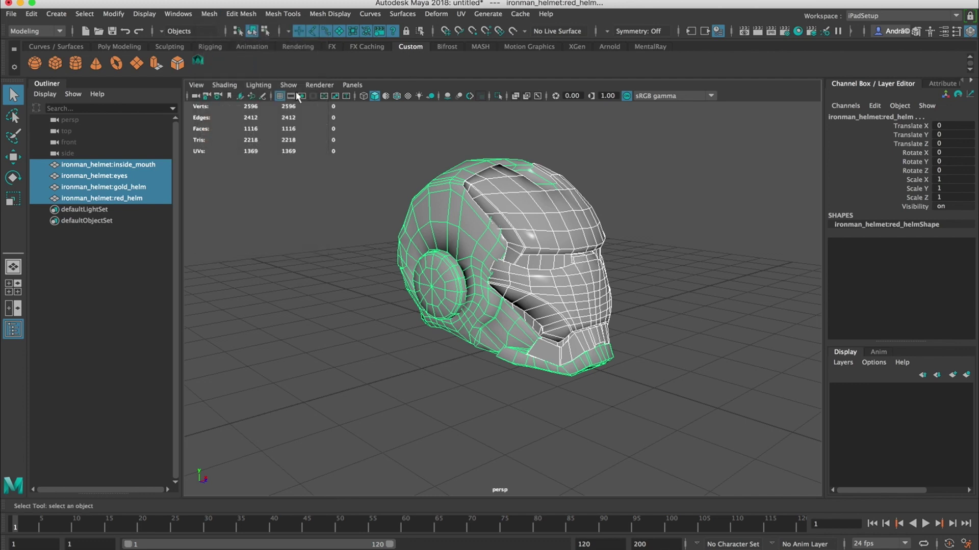
Step: Separate red_helm and then gold_helm into their individual pieces
{"action": "left_click", "coordinate": [612, 183]}
{"action": "left_click_drag", "start_coordinate": [608, 186], "coordinate": [473, 239], "text": "alt"}
{"action": "left_click", "coordinate": [512, 194]}
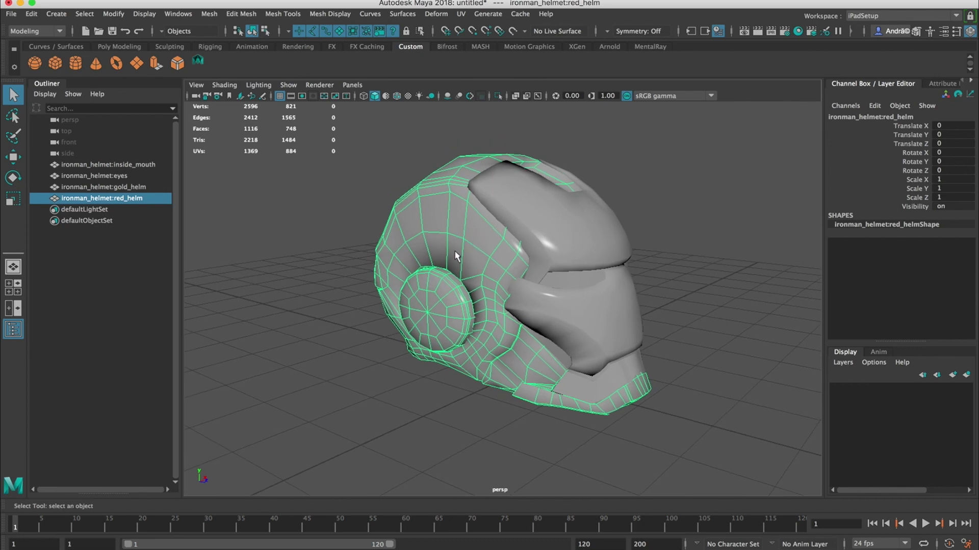
{"action": "key", "text": "g"}
{"action": "left_click", "coordinate": [607, 224]}
{"action": "key", "text": "g"}
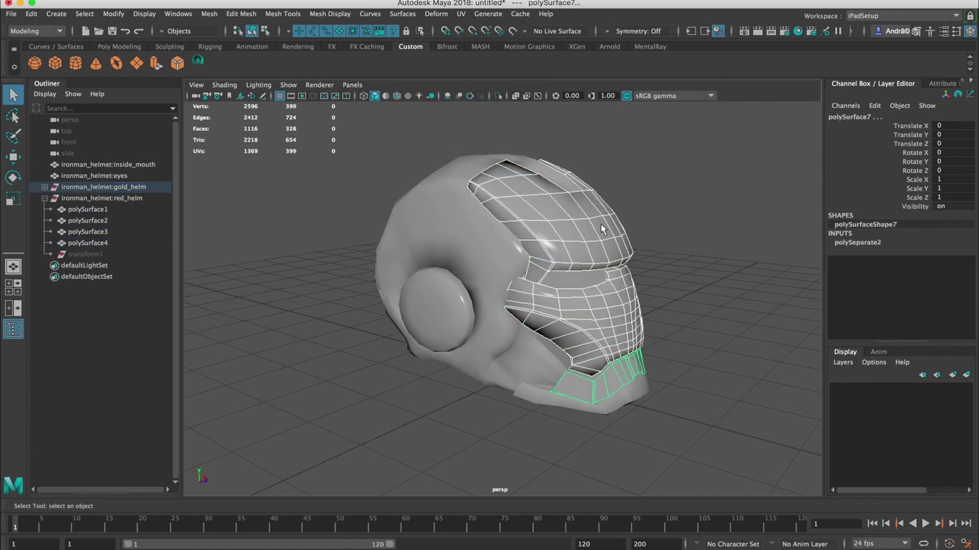
Step: Check the separated chin, gold_helm, inside_mouth, ear and shell pieces by selecting each
{"action": "left_click_drag", "start_coordinate": [621, 274], "coordinate": [539, 265], "text": "alt"}
{"action": "left_click", "coordinate": [507, 351]}
{"action": "left_click_drag", "start_coordinate": [546, 313], "coordinate": [471, 323], "text": "alt"}
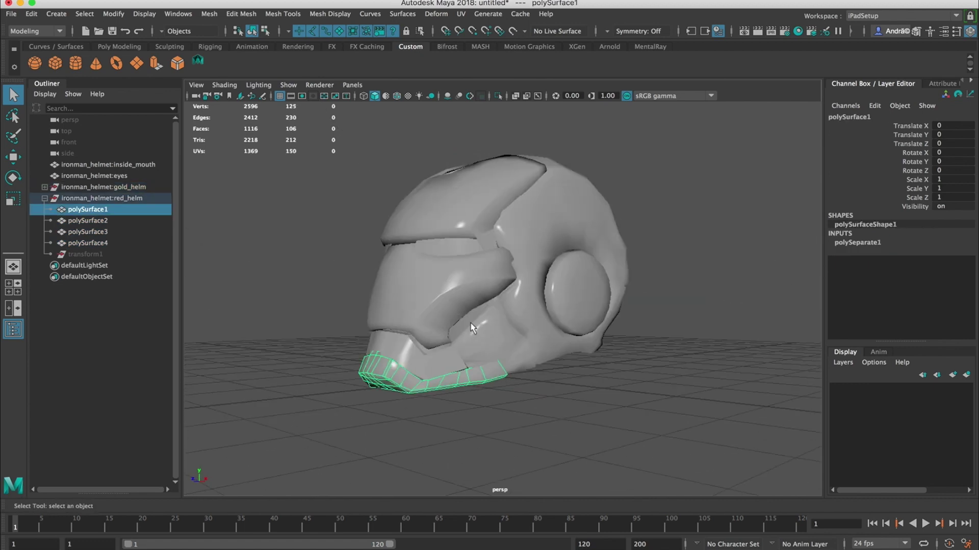
{"action": "left_click", "coordinate": [87, 187]}
{"action": "left_click", "coordinate": [90, 166]}
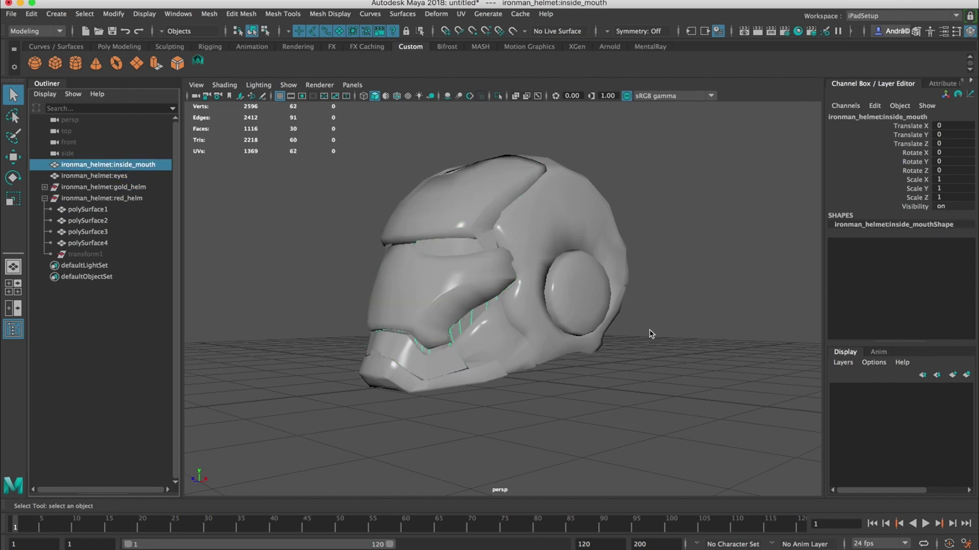
{"action": "left_click", "coordinate": [564, 298]}
{"action": "left_click", "coordinate": [525, 287]}
Step: From the underside and side, check the chin, shell polySurface4, both ears and polySurface1
{"action": "left_click_drag", "start_coordinate": [564, 299], "coordinate": [644, 306], "text": "alt"}
{"action": "left_click", "coordinate": [489, 288], "text": "shift"}
{"action": "left_click", "coordinate": [521, 271]}
{"action": "left_click_drag", "start_coordinate": [521, 272], "coordinate": [493, 282], "text": "alt"}
{"action": "left_click", "coordinate": [534, 284], "text": "shift"}
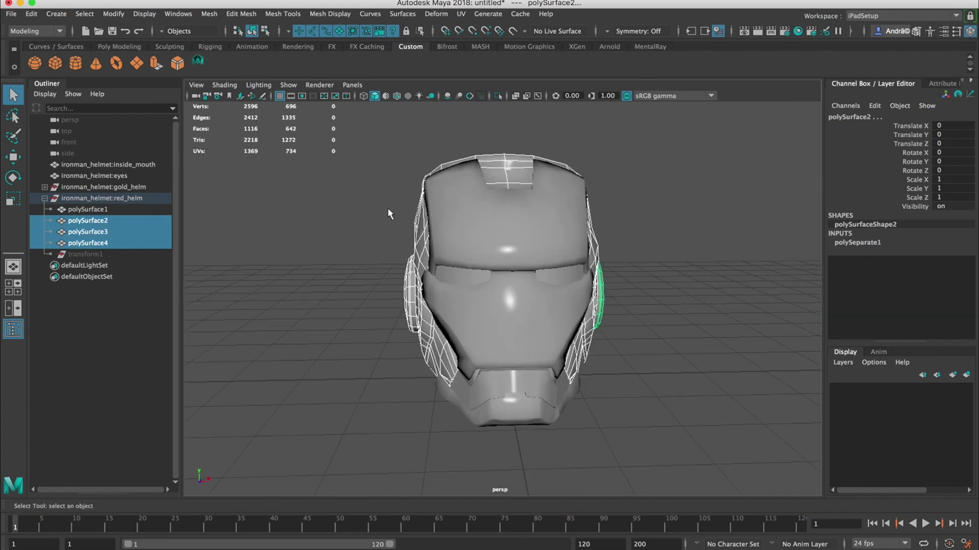
{"action": "left_click", "coordinate": [63, 209]}
Step: Select every helmet mesh, delete all construction history, then deselect
{"action": "left_click_drag", "start_coordinate": [372, 150], "coordinate": [712, 470]}
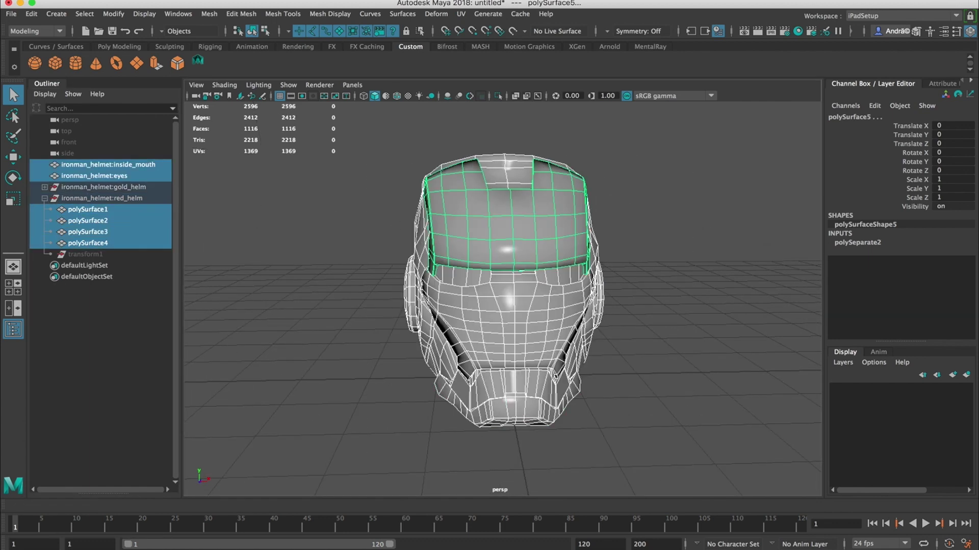
{"action": "left_click", "coordinate": [38, 15]}
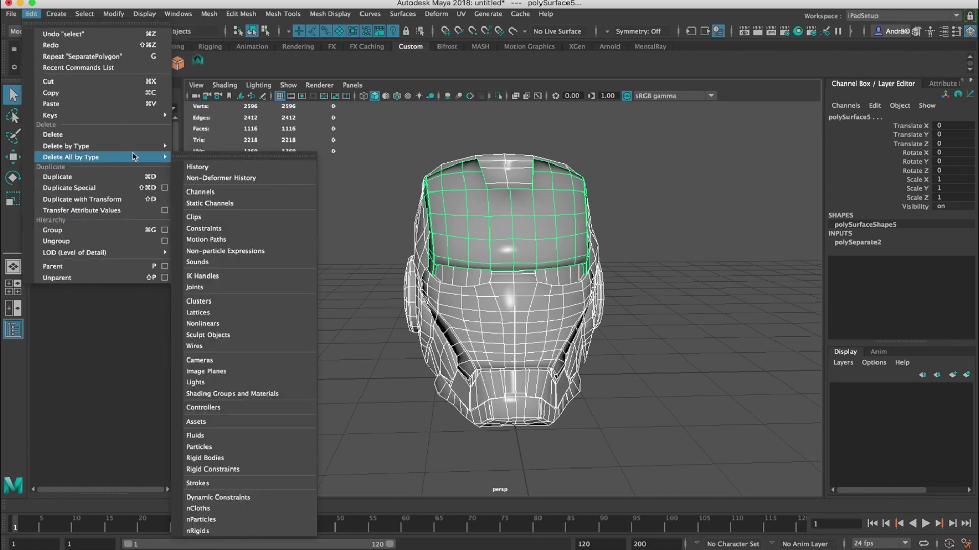
{"action": "mouse_move", "coordinate": [153, 146]}
{"action": "left_click", "coordinate": [188, 155]}
{"action": "left_click", "coordinate": [280, 213]}
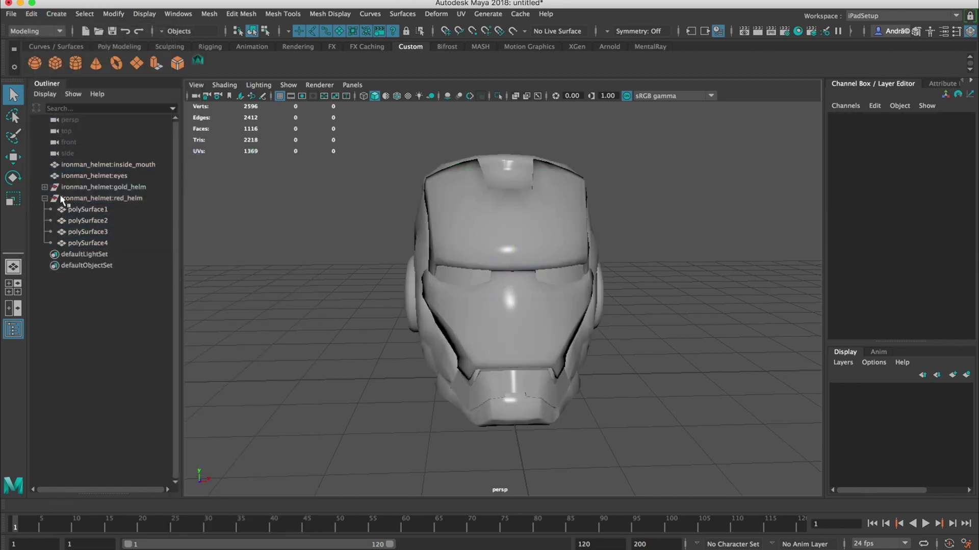
Step: Move polySurface1–4 out of red_helm to the Outliner's top level
{"action": "left_click", "coordinate": [45, 198]}
{"action": "left_click", "coordinate": [45, 187]}
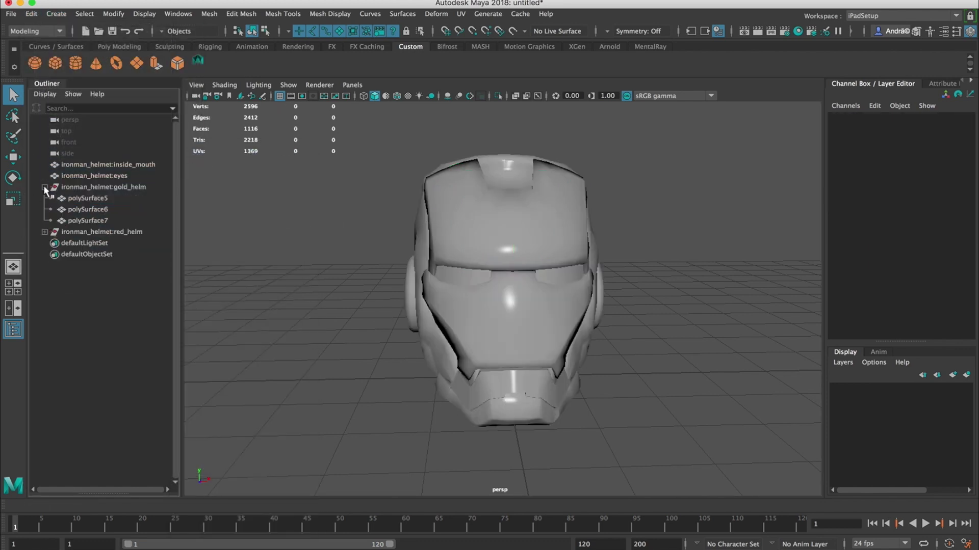
{"action": "left_click", "coordinate": [44, 232]}
{"action": "left_click", "coordinate": [87, 243]}
{"action": "left_click", "coordinate": [76, 276], "text": "shift"}
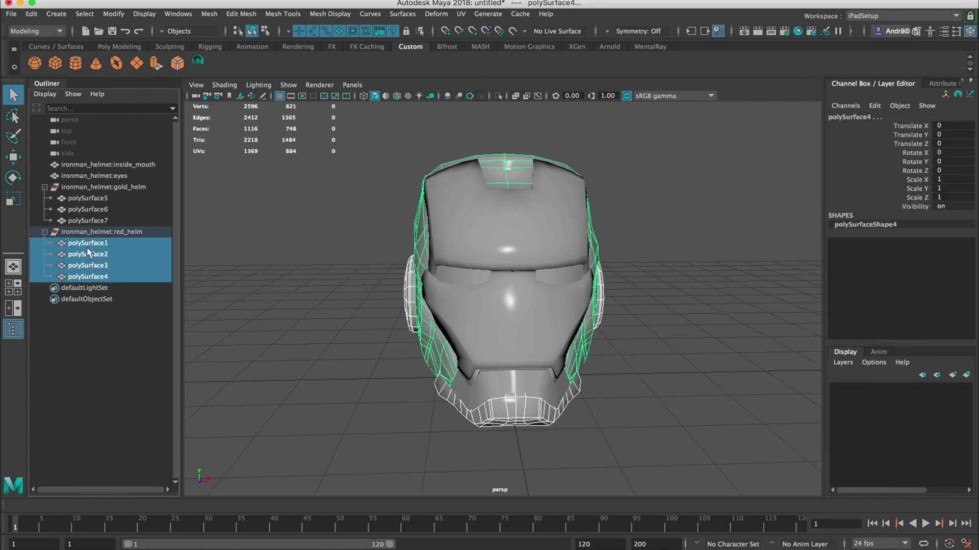
{"action": "left_click_drag", "start_coordinate": [87, 253], "coordinate": [91, 165]}
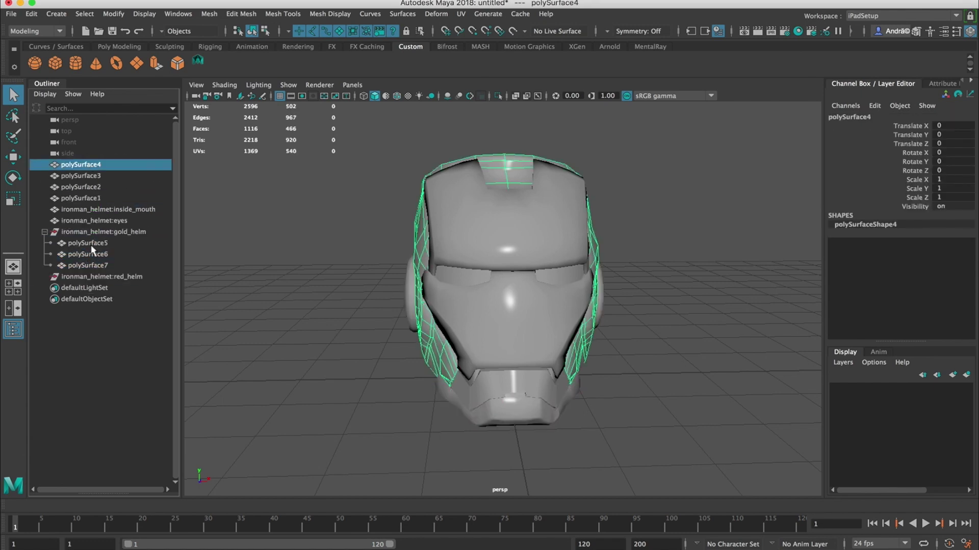
Step: Move polySurface5–7 out of gold_helm and delete the empty gold_helm and red_helm groups
{"action": "left_click", "coordinate": [91, 246], "text": "shift"}
{"action": "left_click", "coordinate": [92, 265]}
{"action": "left_click", "coordinate": [90, 244], "text": "shift"}
{"action": "middle_click_drag", "start_coordinate": [90, 244], "coordinate": [90, 210]}
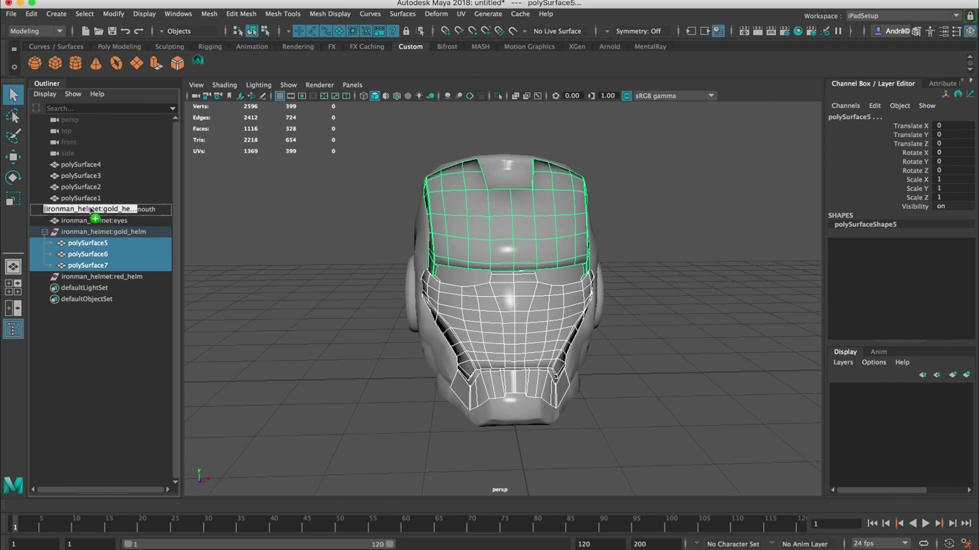
{"action": "left_click_drag", "start_coordinate": [91, 210], "coordinate": [88, 229]}
{"action": "left_click", "coordinate": [93, 268]}
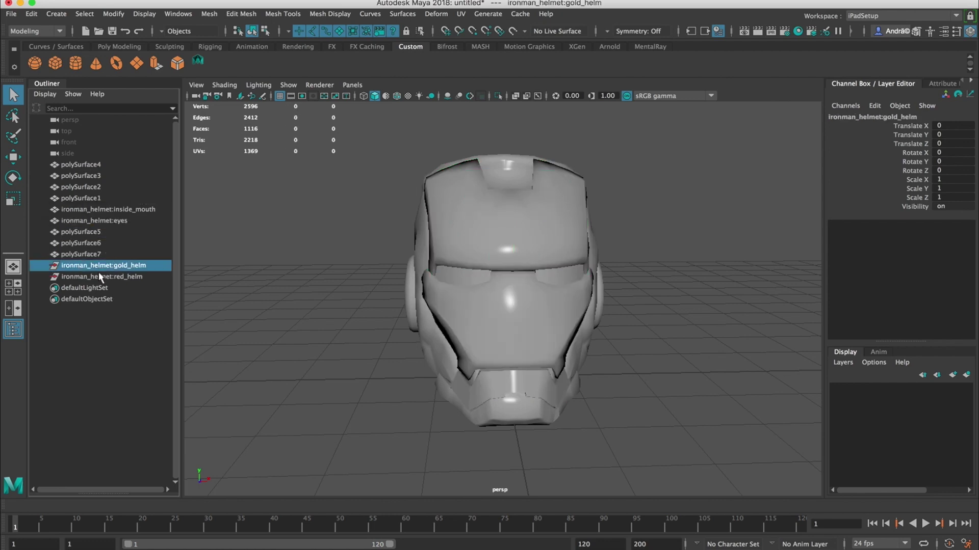
{"action": "left_click", "coordinate": [103, 277], "text": "shift"}
{"action": "key", "text": "Delete"}
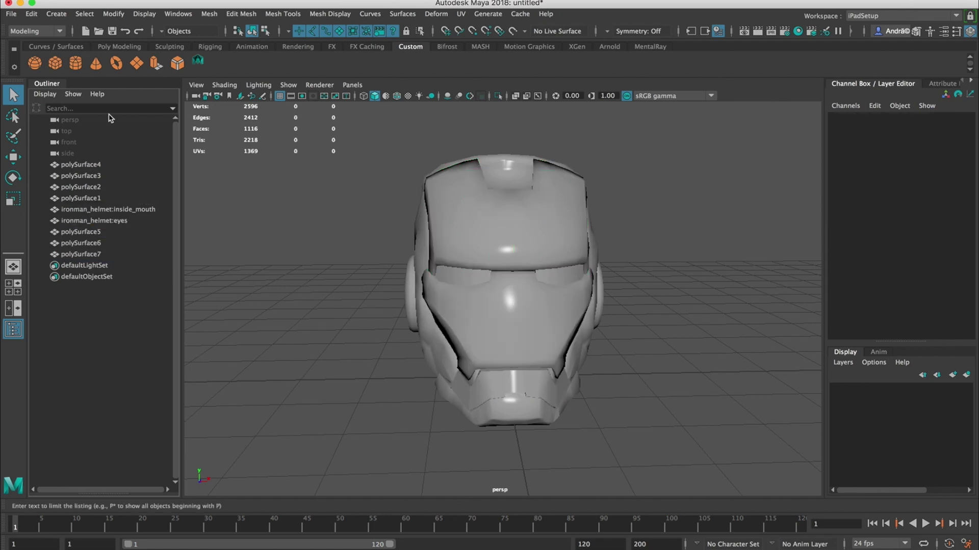
Step: Rename polySurface4 to mainPart and the right ear polySurface3 to earRight
{"action": "left_click", "coordinate": [81, 164]}
{"action": "mouse_move", "coordinate": [510, 229]}
{"action": "left_mouse_down", "text": "alt"}
{"action": "mouse_move", "coordinate": [564, 229]}
{"action": "mouse_move", "coordinate": [525, 232]}
{"action": "left_mouse_up", "text": "alt"}
{"action": "double_click", "coordinate": [95, 165]}
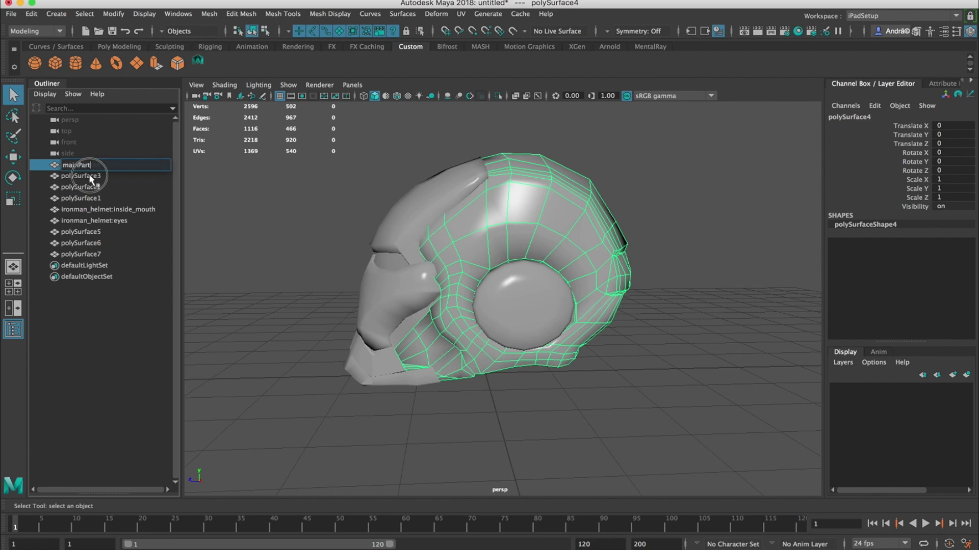
{"action": "left_click", "coordinate": [90, 178]}
{"action": "left_click_drag", "start_coordinate": [293, 187], "coordinate": [475, 179], "text": "alt"}
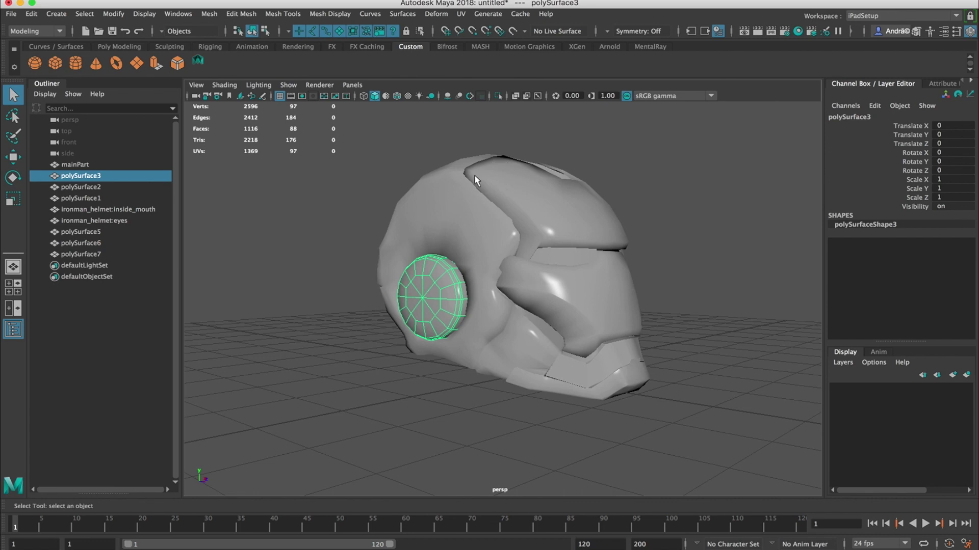
{"action": "double_click", "coordinate": [92, 175]}
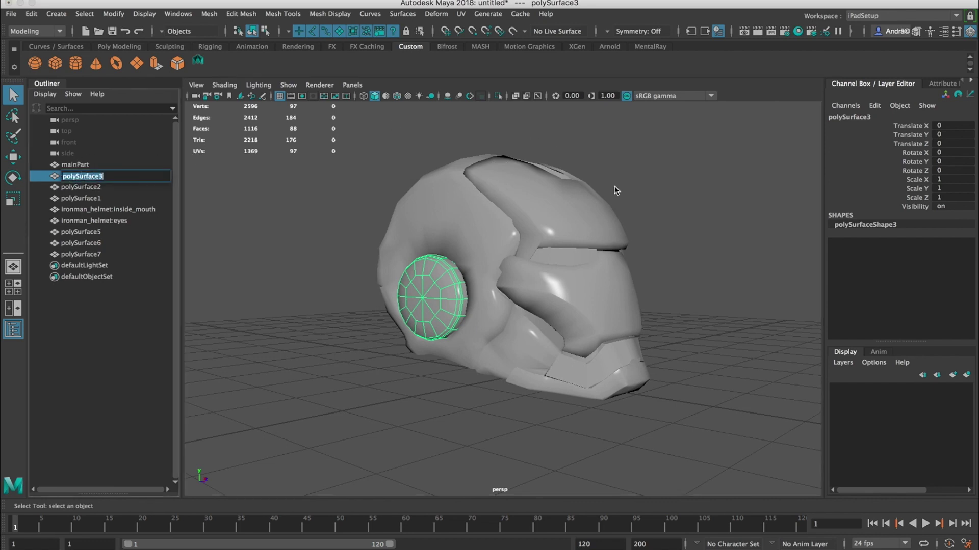
{"action": "mouse_move", "coordinate": [642, 211]}
{"action": "left_mouse_down", "text": "alt"}
{"action": "mouse_move", "coordinate": [403, 249]}
{"action": "mouse_move", "coordinate": [587, 185]}
{"action": "mouse_move", "coordinate": [624, 216]}
{"action": "left_mouse_up", "text": "alt"}
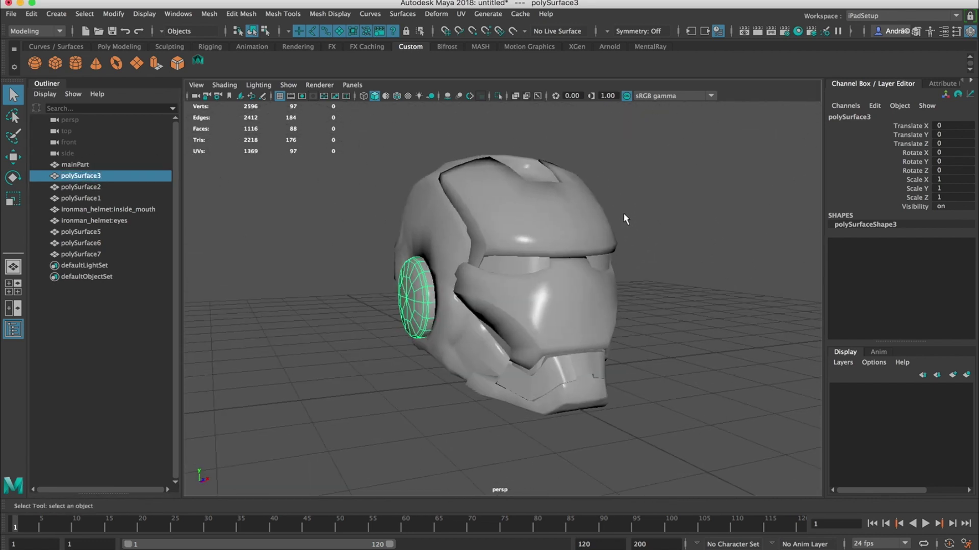
{"action": "double_click", "coordinate": [95, 175]}
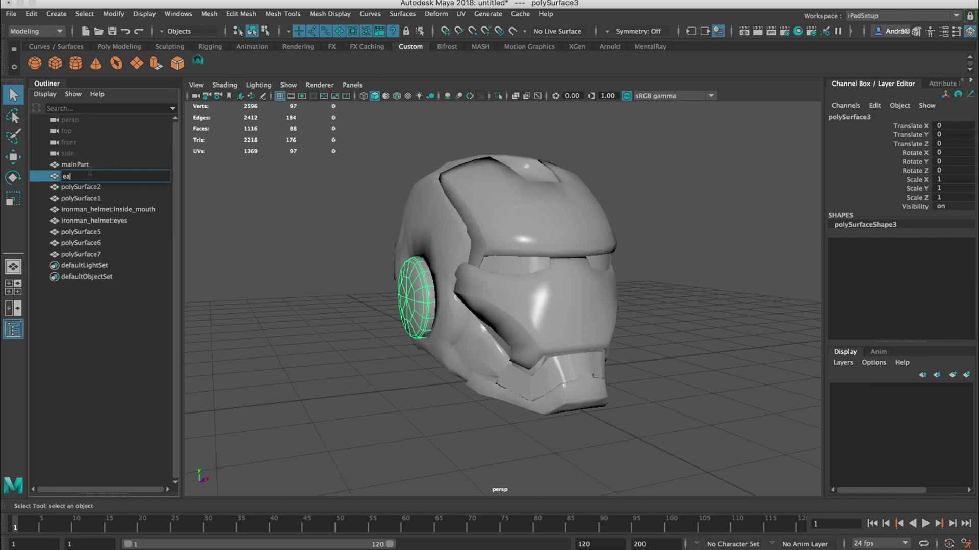
{"action": "type", "text": "earRight"}
{"action": "key", "text": "Return"}
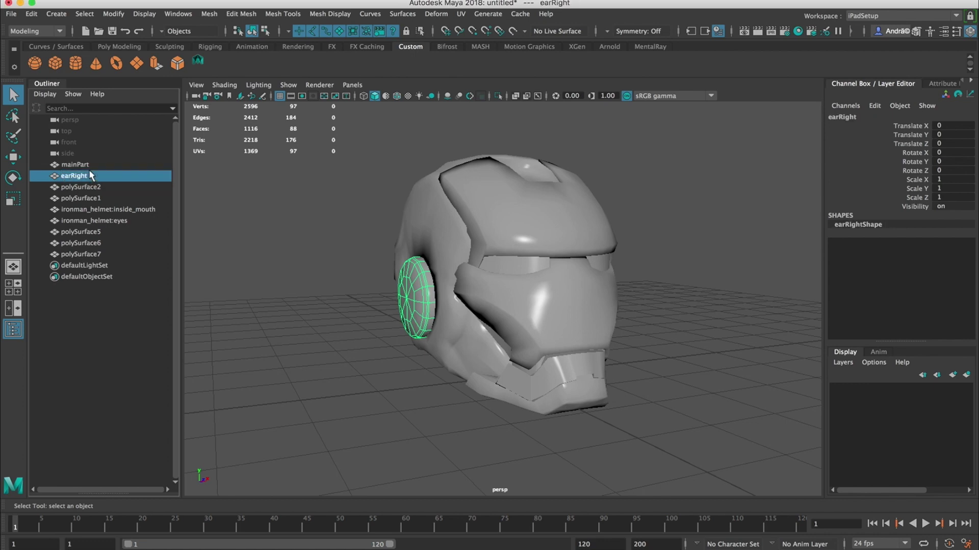
Step: Rename polySurface2 to earLeft and the chin piece polySurface1 to chinPart1
{"action": "left_click", "coordinate": [95, 187]}
{"action": "left_click_drag", "start_coordinate": [560, 232], "coordinate": [372, 234], "text": "alt"}
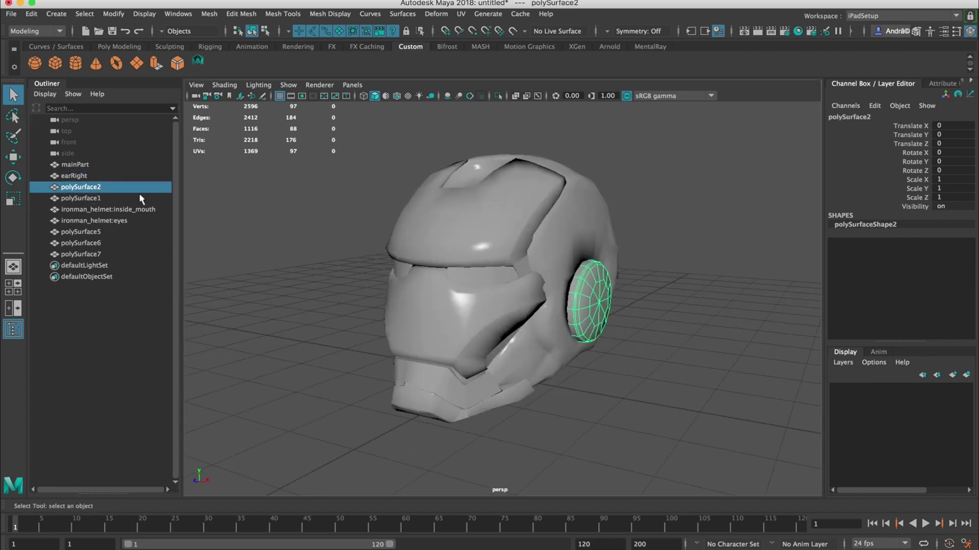
{"action": "double_click", "coordinate": [96, 189]}
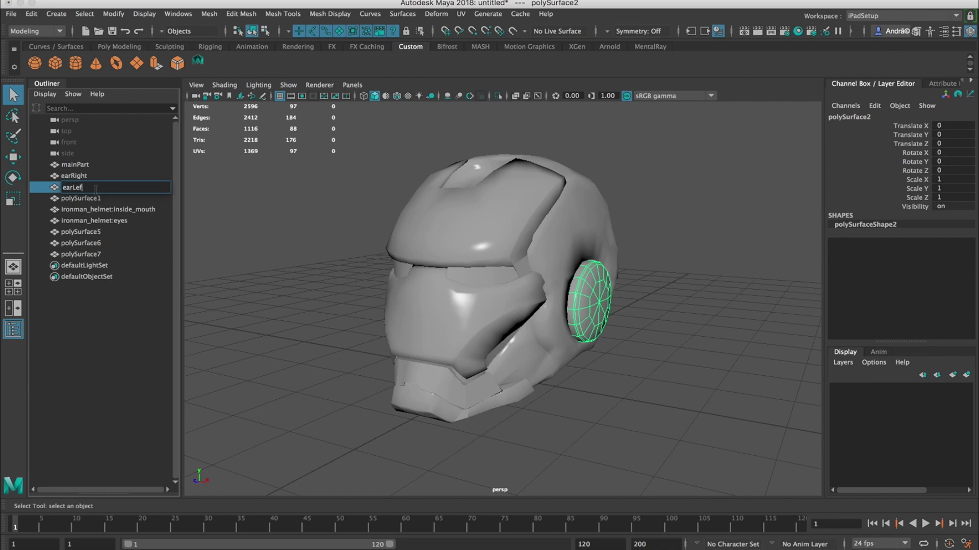
{"action": "key", "text": "Return"}
{"action": "left_click", "coordinate": [95, 199]}
{"action": "left_click_drag", "start_coordinate": [540, 194], "coordinate": [519, 197], "text": "alt"}
{"action": "double_click", "coordinate": [74, 198]}
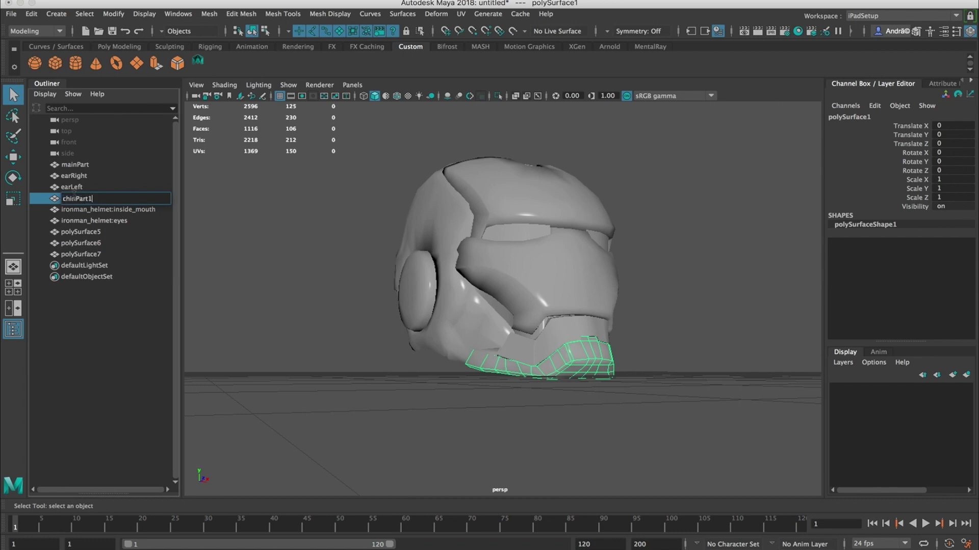
Step: Rename polySurface7 to chinPart2 and place it directly below chinPart1
{"action": "left_click", "coordinate": [567, 325]}
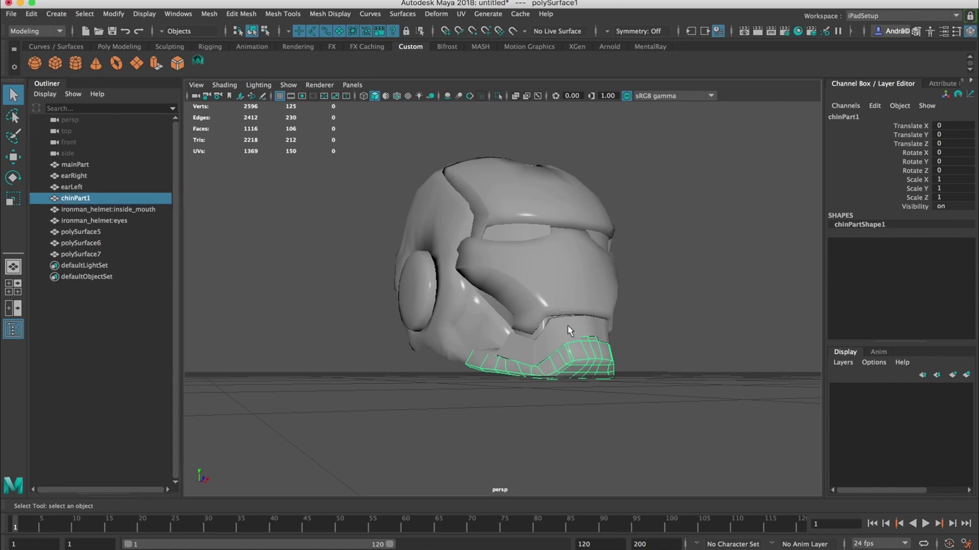
{"action": "double_click", "coordinate": [87, 255]}
{"action": "type", "text": "chinPart"}
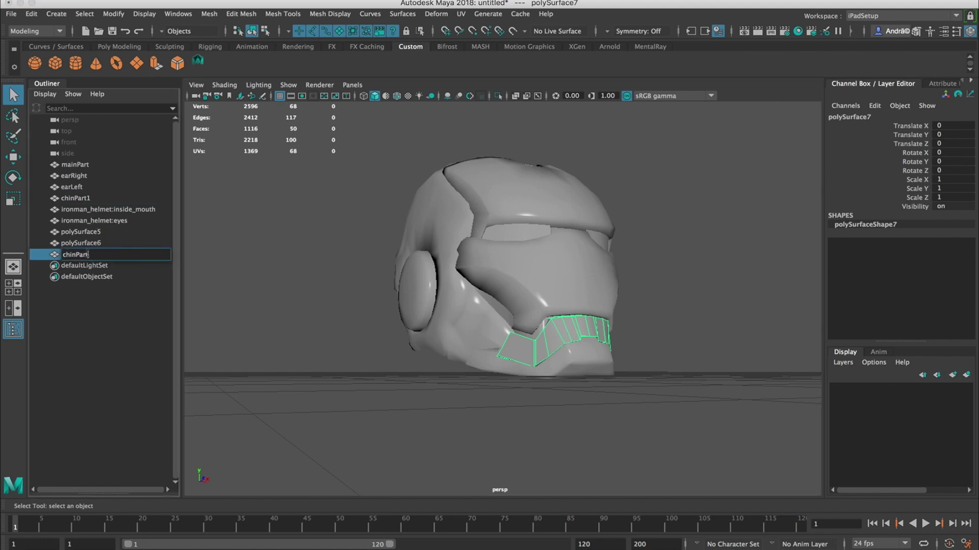
{"action": "type", "text": "2"}
{"action": "key", "text": "Return"}
{"action": "left_click_drag", "start_coordinate": [89, 242], "coordinate": [94, 209]}
Step: Select inside_mouth together with both chin parts
{"action": "left_click_drag", "start_coordinate": [244, 273], "coordinate": [476, 286], "text": "alt"}
{"action": "scroll", "coordinate": [633, 349], "scroll_direction": "up", "scroll_amount": 10}
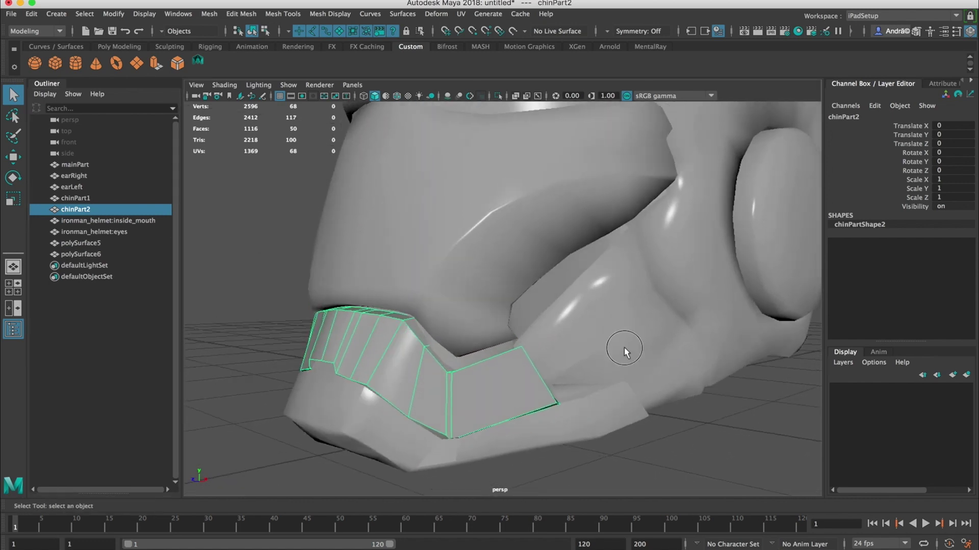
{"action": "left_click", "coordinate": [541, 309]}
{"action": "left_click", "coordinate": [535, 329]}
{"action": "left_click_drag", "start_coordinate": [539, 305], "coordinate": [481, 306], "text": "alt"}
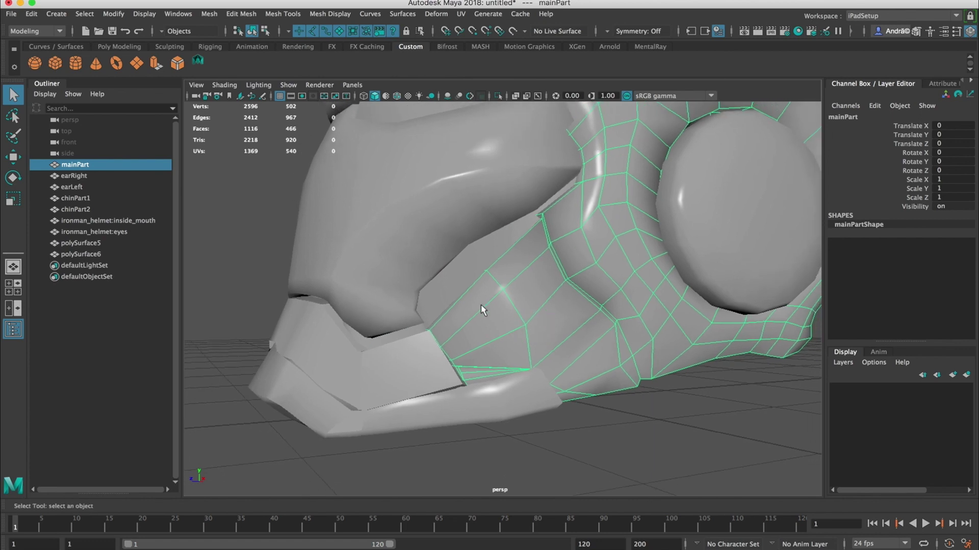
{"action": "left_click", "coordinate": [456, 280]}
{"action": "right_click_drag", "start_coordinate": [495, 309], "coordinate": [351, 252], "text": "alt"}
{"action": "left_click_drag", "start_coordinate": [351, 253], "coordinate": [402, 325], "text": "alt"}
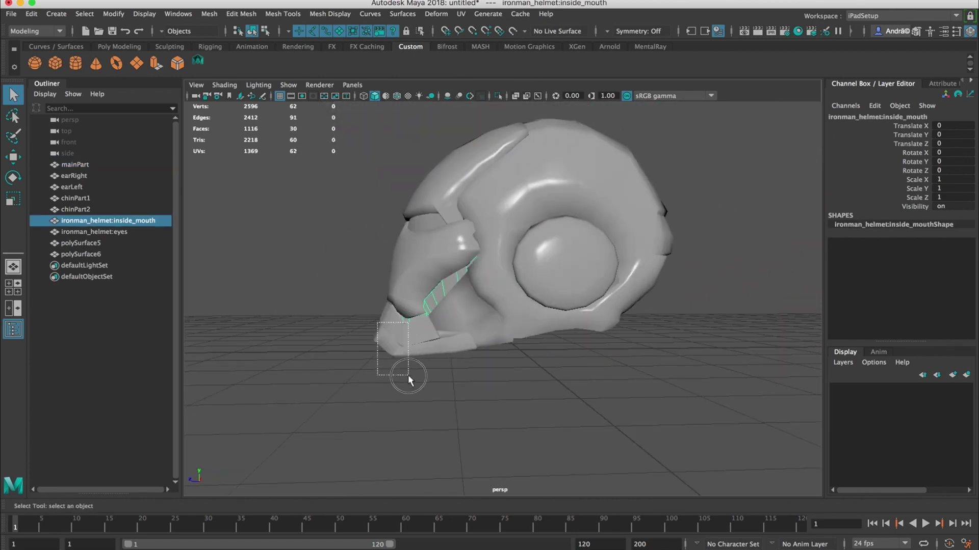
{"action": "left_click_drag", "start_coordinate": [408, 379], "coordinate": [409, 380], "text": "shift"}
Step: Test moving and swinging the chin parts open, then undo the rotation
{"action": "key", "text": "e"}
{"action": "key", "text": "w"}
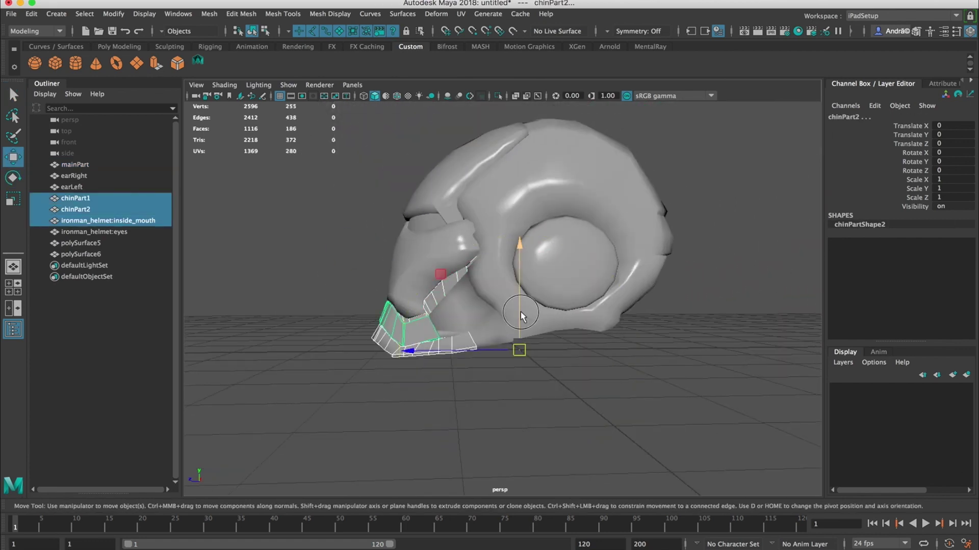
{"action": "left_click_drag", "start_coordinate": [523, 316], "coordinate": [519, 337]}
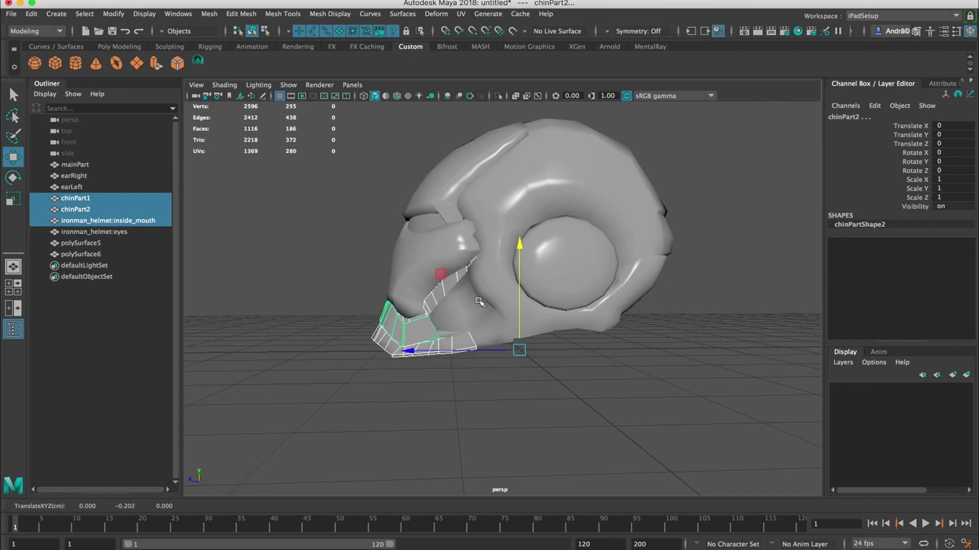
{"action": "key", "text": "e"}
{"action": "left_click_drag", "start_coordinate": [453, 274], "coordinate": [429, 286]}
{"action": "key", "text": "super+z"}
Step: Inspect the face plate, inside_mouth and the eye piece ironman_helmet:eyes from the front
{"action": "left_click", "coordinate": [429, 286]}
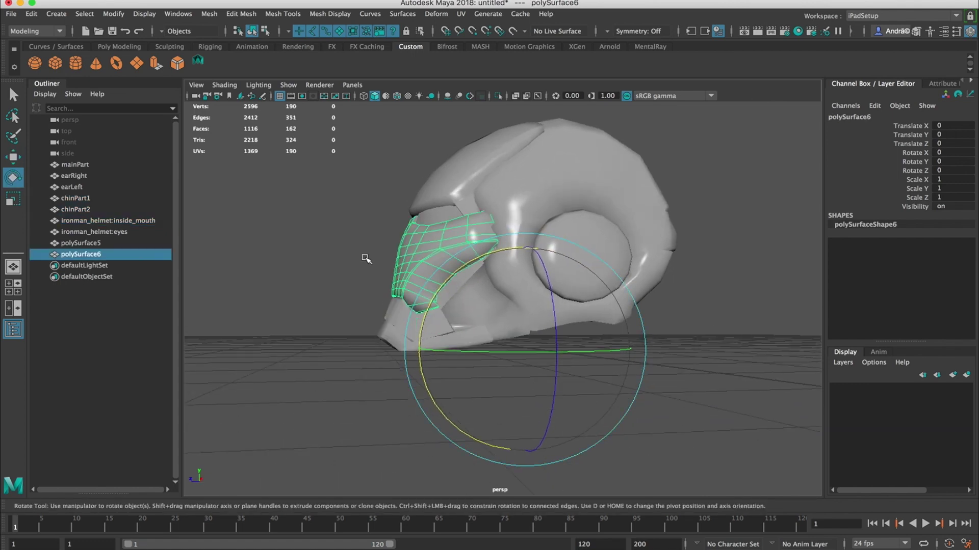
{"action": "left_click", "coordinate": [324, 245]}
{"action": "scroll", "coordinate": [429, 282], "scroll_direction": "up", "scroll_amount": 3}
{"action": "left_click", "coordinate": [430, 282]}
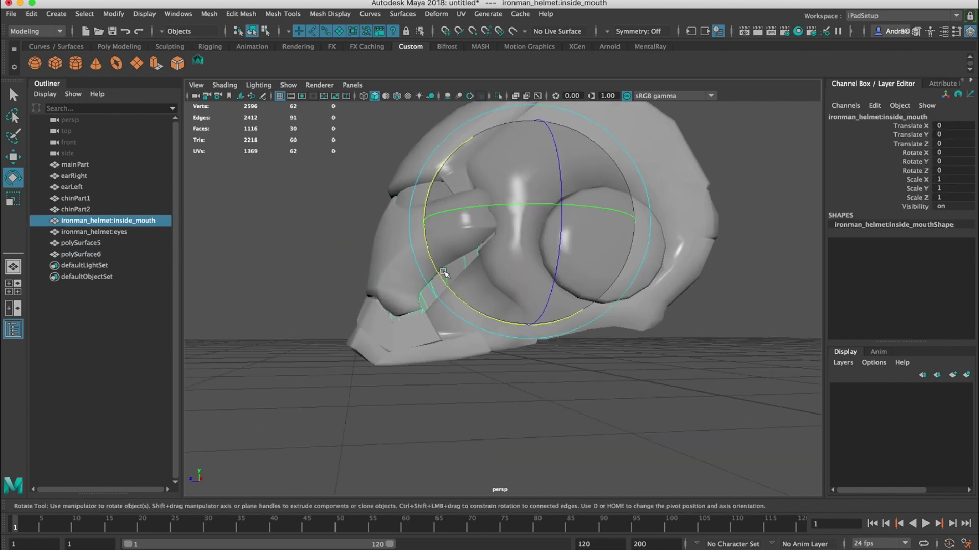
{"action": "left_click_drag", "start_coordinate": [430, 282], "coordinate": [578, 307], "text": "alt"}
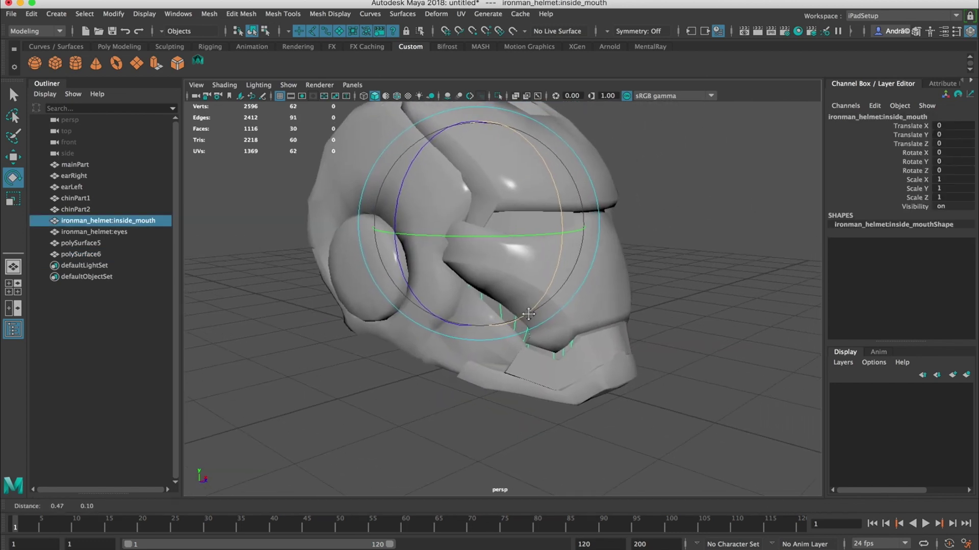
{"action": "scroll", "coordinate": [530, 326], "scroll_direction": "up", "scroll_amount": 3}
{"action": "left_click", "coordinate": [676, 259]}
{"action": "left_click", "coordinate": [566, 204]}
{"action": "left_click_drag", "start_coordinate": [604, 222], "coordinate": [713, 257], "text": "alt"}
Step: Rename ironman_helmet:eyes to visor
{"action": "left_click", "coordinate": [713, 254]}
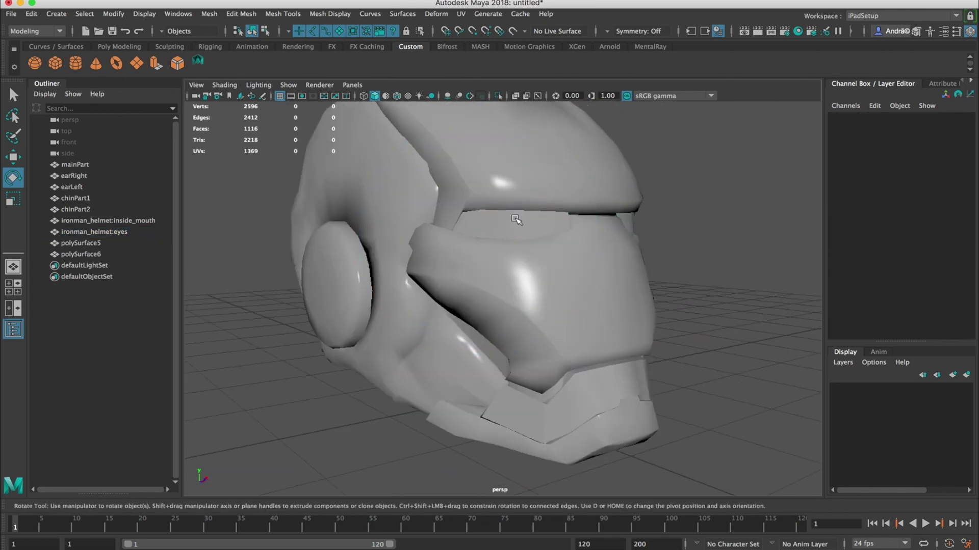
{"action": "left_click", "coordinate": [517, 216]}
{"action": "left_click_drag", "start_coordinate": [652, 213], "coordinate": [713, 219], "text": "alt"}
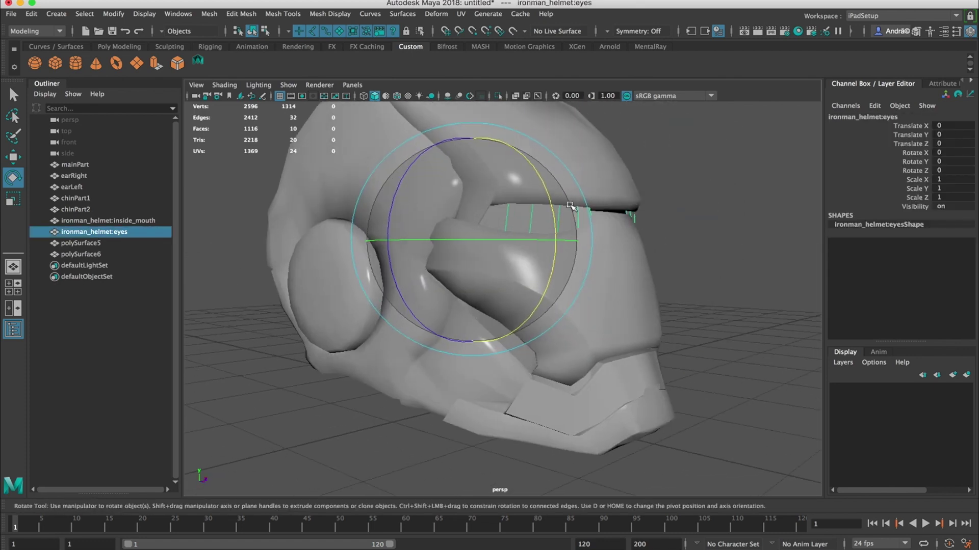
{"action": "double_click", "coordinate": [90, 233]}
{"action": "type", "text": "visor"}
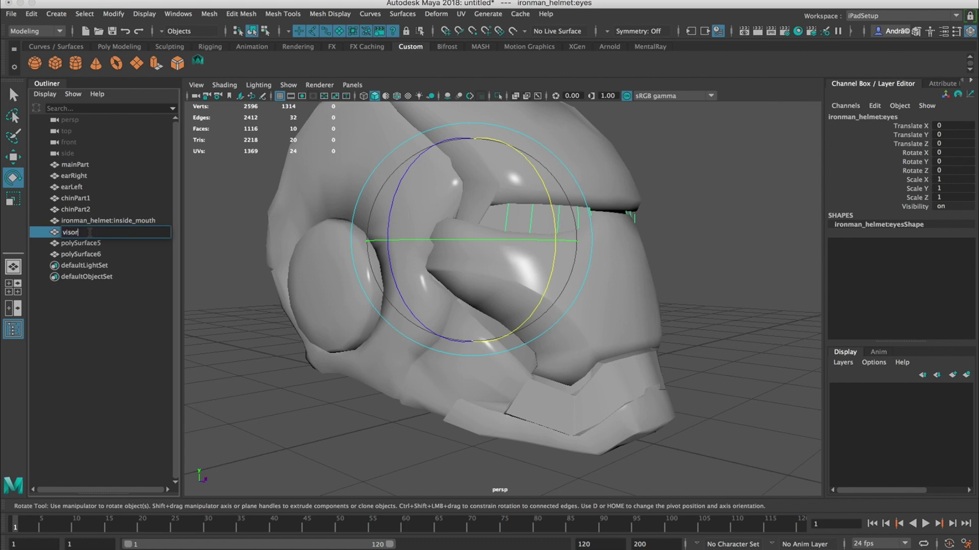
{"action": "key", "text": "Return"}
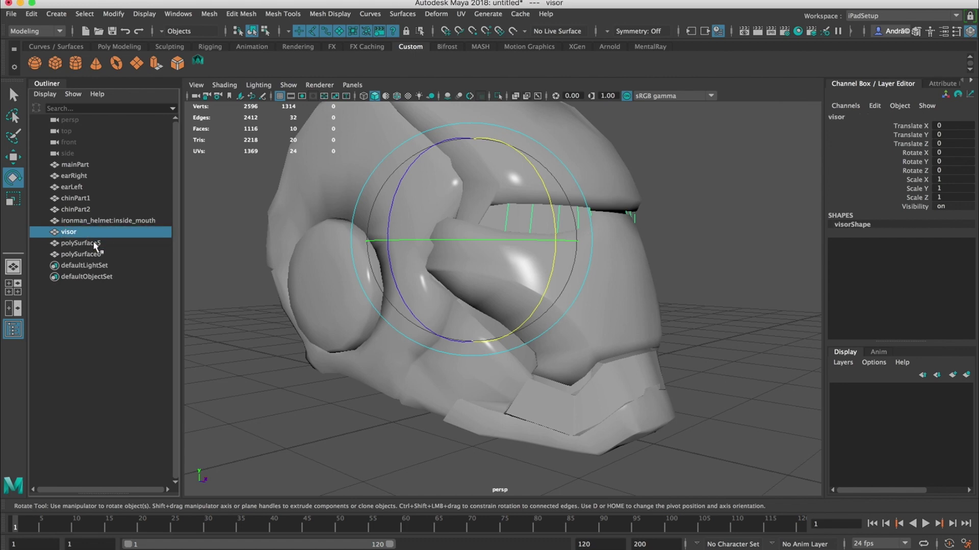
Step: Give the upper skull plate polySurface5 the name frontPart
{"action": "left_click", "coordinate": [97, 244]}
{"action": "left_click_drag", "start_coordinate": [481, 296], "coordinate": [433, 295], "text": "alt"}
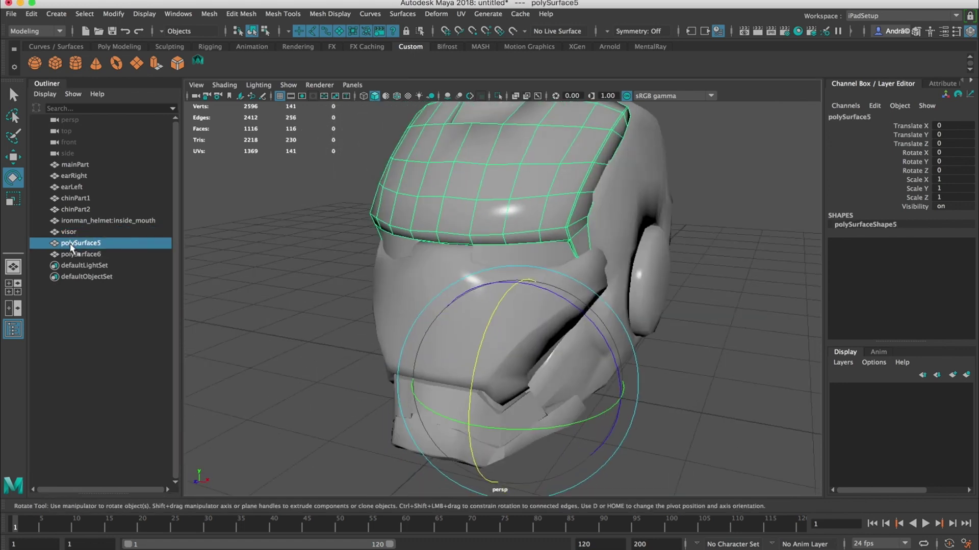
{"action": "double_click", "coordinate": [72, 244]}
{"action": "type", "text": "frontPart"}
{"action": "key", "text": "Return"}
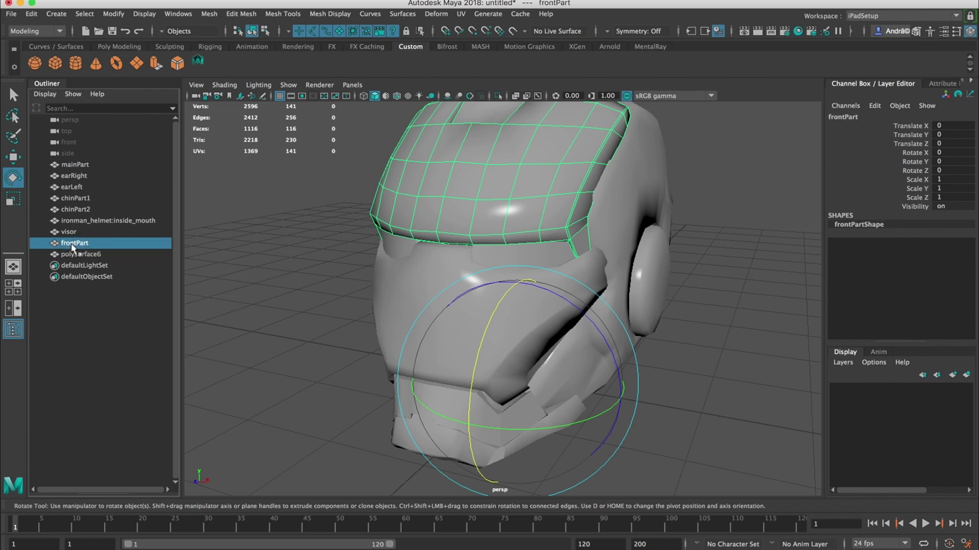
Step: Rename the upper plate to topPart and the face plate polySurface6 to frontPart
{"action": "left_click", "coordinate": [82, 256]}
{"action": "left_click_drag", "start_coordinate": [188, 269], "coordinate": [203, 262], "text": "alt"}
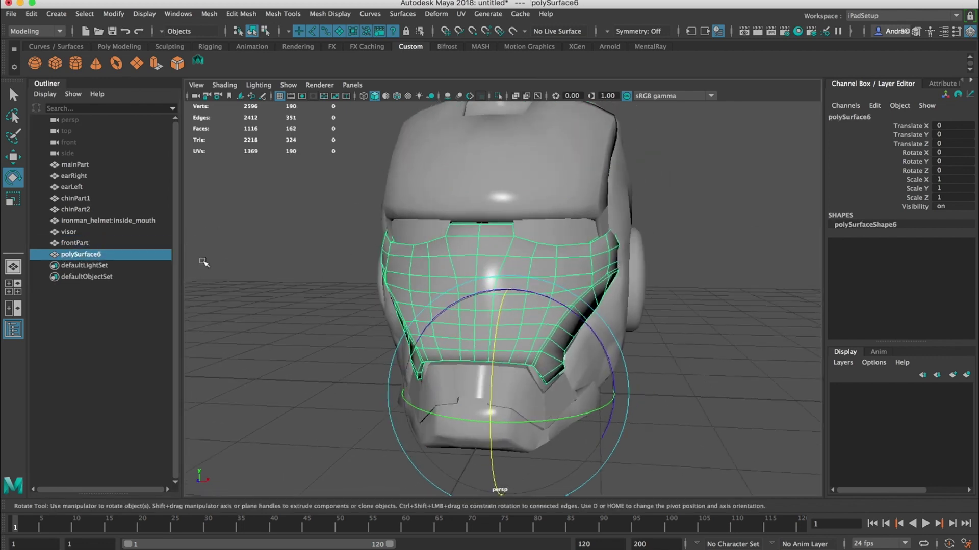
{"action": "left_click_drag", "start_coordinate": [437, 212], "coordinate": [515, 211], "text": "alt"}
{"action": "left_click", "coordinate": [81, 243]}
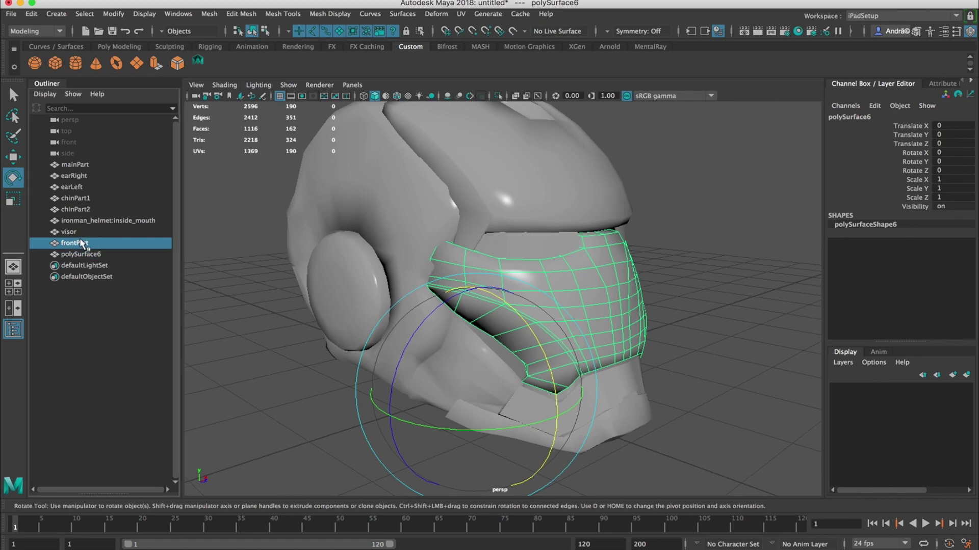
{"action": "double_click", "coordinate": [81, 241]}
{"action": "left_click", "coordinate": [543, 223]}
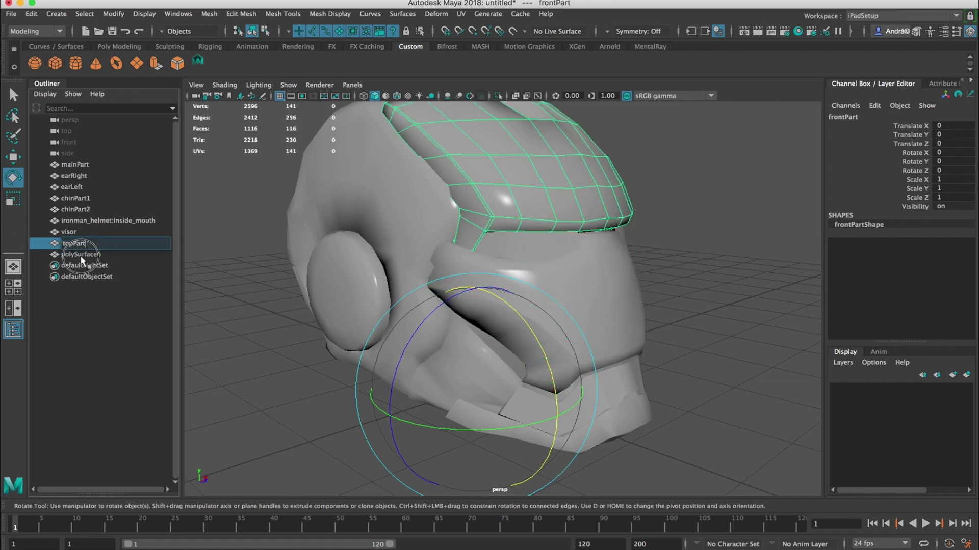
{"action": "double_click", "coordinate": [81, 256]}
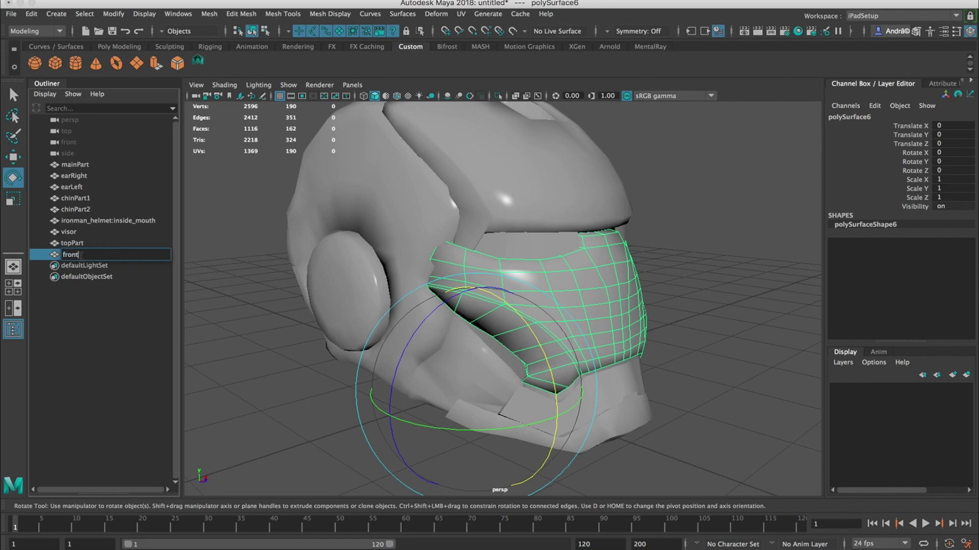
{"action": "type", "text": "frontPart"}
{"action": "key", "text": "Return"}
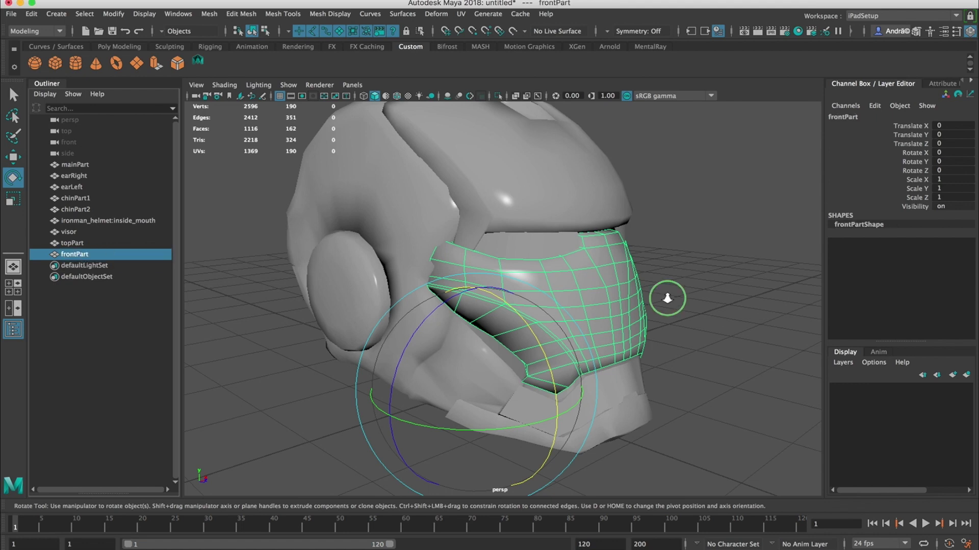
Step: Orbit around the helmet to review the renamed pieces from all sides
{"action": "left_click_drag", "start_coordinate": [667, 298], "coordinate": [648, 266], "text": "alt"}
{"action": "left_click", "coordinate": [656, 273]}
{"action": "left_click", "coordinate": [511, 334]}
{"action": "left_click_drag", "start_coordinate": [647, 317], "coordinate": [448, 290], "text": "alt"}
{"action": "right_click_drag", "start_coordinate": [448, 291], "coordinate": [453, 300], "text": "alt"}
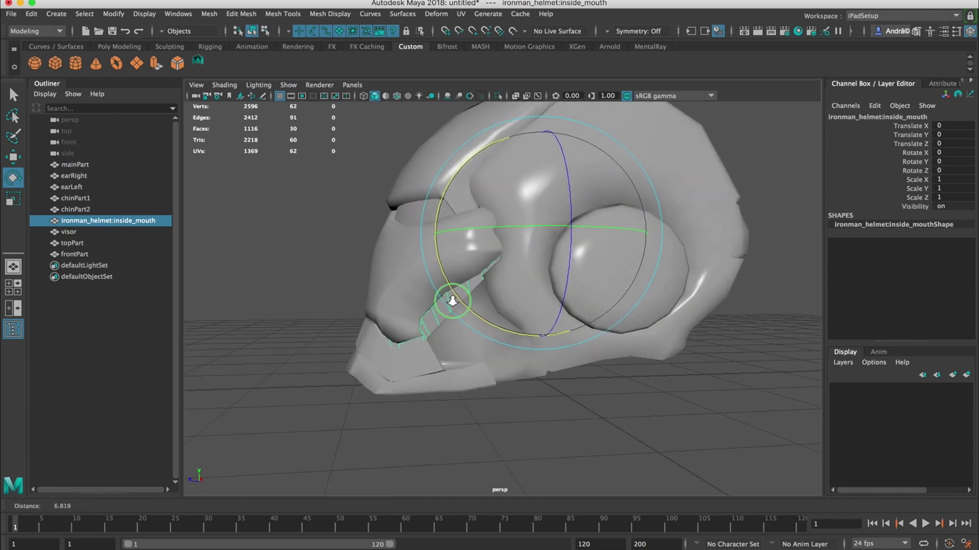
{"action": "left_click_drag", "start_coordinate": [452, 301], "coordinate": [570, 312], "text": "alt"}
{"action": "right_click_drag", "start_coordinate": [570, 312], "coordinate": [524, 270], "text": "alt"}
{"action": "middle_click_drag", "start_coordinate": [524, 270], "coordinate": [518, 324], "text": "alt"}
{"action": "left_click_drag", "start_coordinate": [518, 323], "coordinate": [536, 309], "text": "alt"}
{"action": "right_click_drag", "start_coordinate": [535, 309], "coordinate": [535, 295], "text": "alt"}
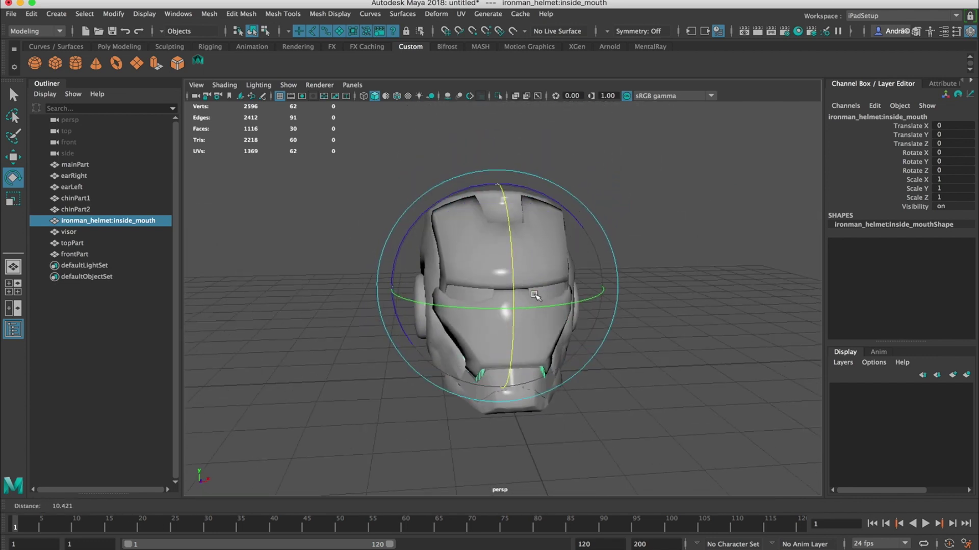
{"action": "left_click", "coordinate": [695, 216]}
{"action": "left_click_drag", "start_coordinate": [695, 216], "coordinate": [709, 235], "text": "alt"}
{"action": "right_click_drag", "start_coordinate": [708, 236], "coordinate": [664, 231], "text": "alt"}
{"action": "left_click_drag", "start_coordinate": [665, 232], "coordinate": [512, 246], "text": "alt"}
Step: Load Downloads/Iron Man's Helmet/ironman_helmet_textures.png as topPart's lambert2 file texture image
{"action": "left_click", "coordinate": [532, 255]}
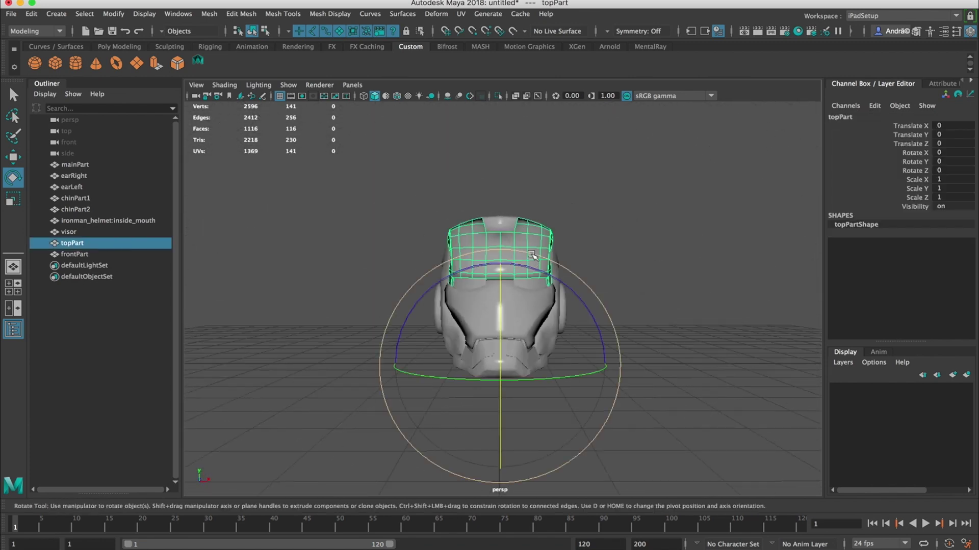
{"action": "key", "text": "ctrl+a"}
{"action": "left_click", "coordinate": [880, 114]}
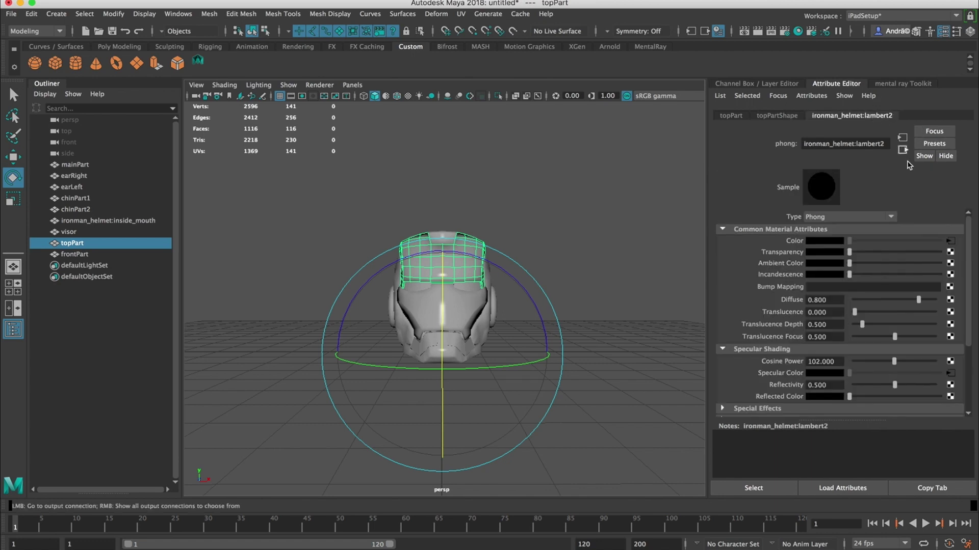
{"action": "left_click", "coordinate": [949, 244]}
{"action": "left_click", "coordinate": [953, 268]}
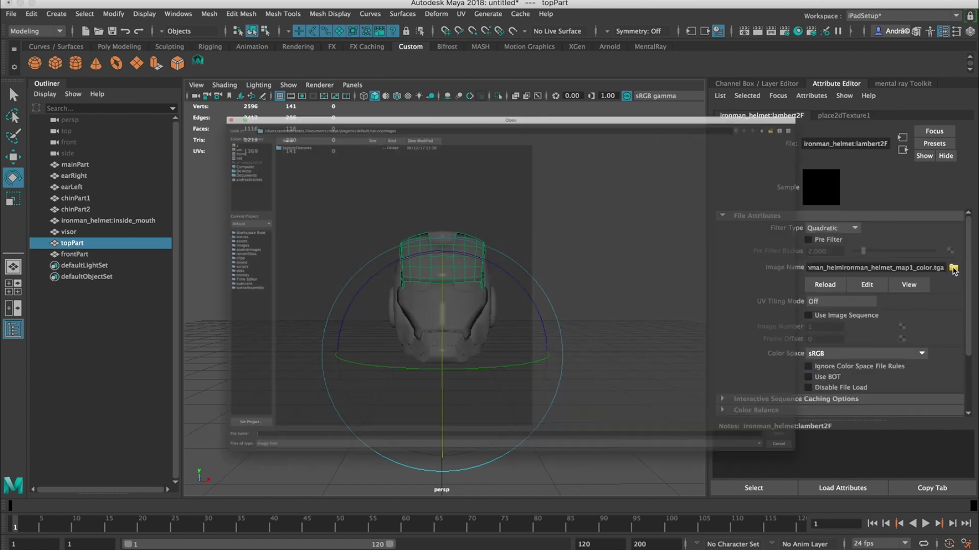
{"action": "left_click", "coordinate": [72, 106]}
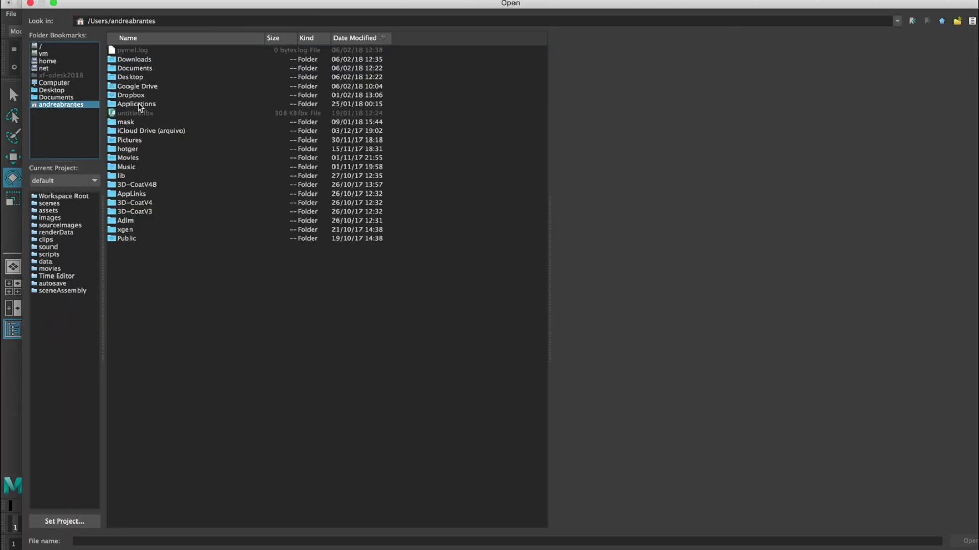
{"action": "double_click", "coordinate": [135, 60]}
{"action": "double_click", "coordinate": [135, 53]}
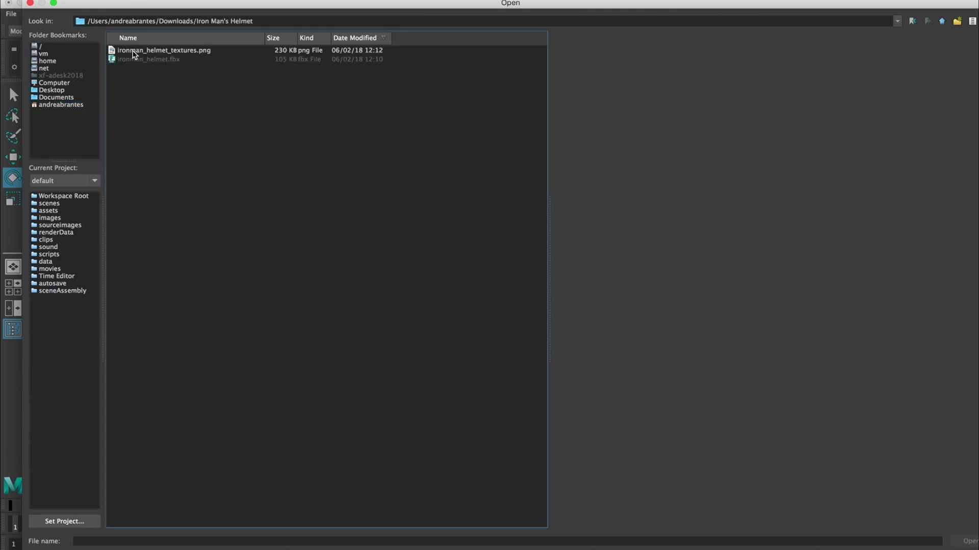
{"action": "left_click", "coordinate": [141, 51]}
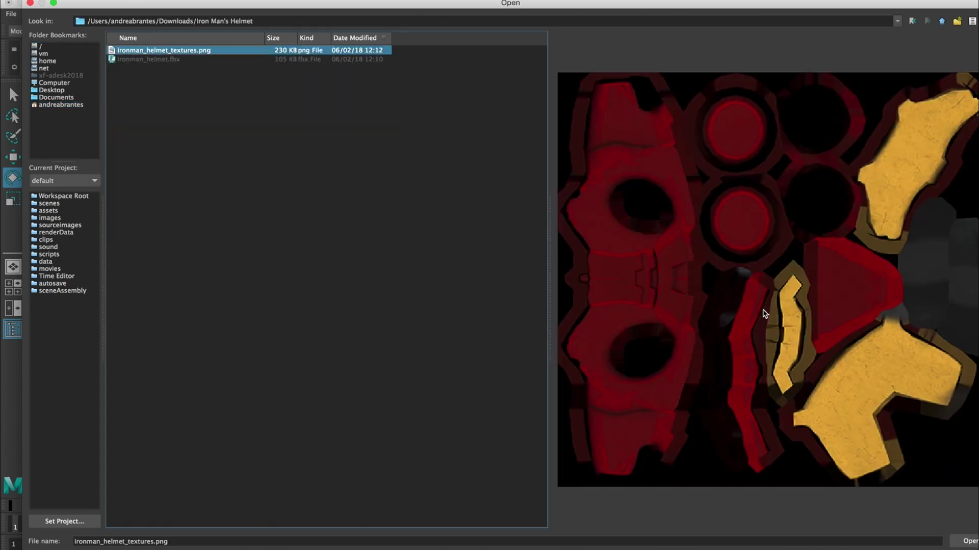
{"action": "left_click", "coordinate": [967, 542]}
Step: Show textures in the viewport, orbit to inspect the helmet, then bring up topPart's specular colour choices
{"action": "left_click", "coordinate": [552, 228]}
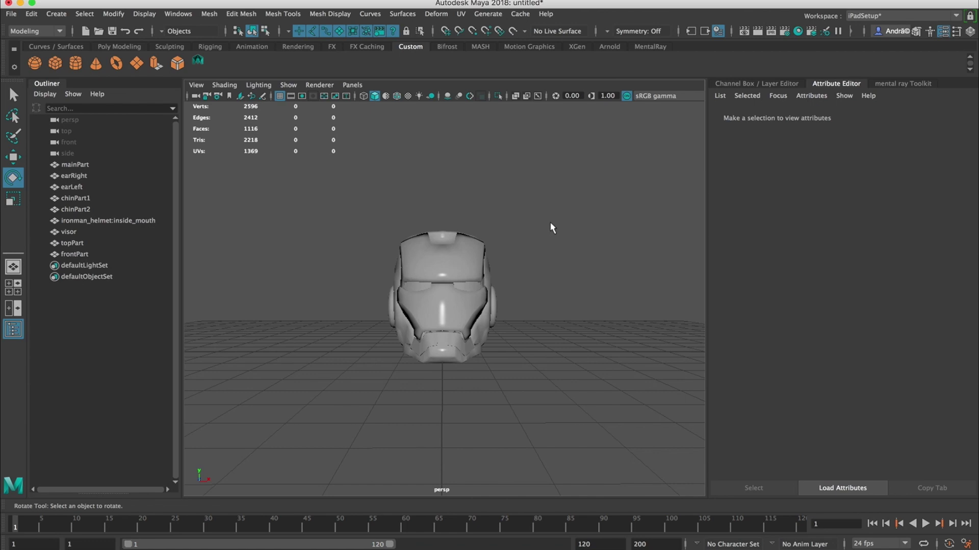
{"action": "key", "text": "6"}
{"action": "left_click_drag", "start_coordinate": [415, 250], "coordinate": [469, 250], "text": "alt"}
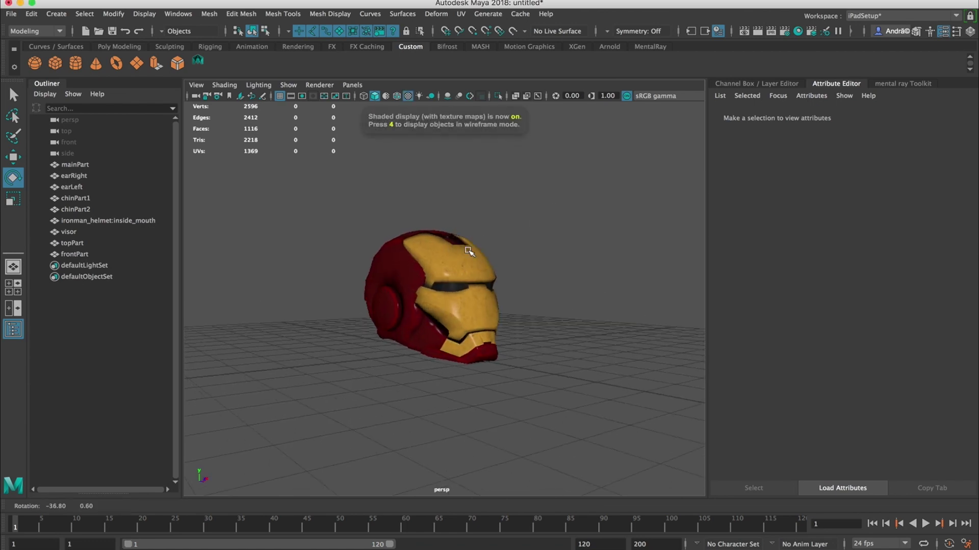
{"action": "right_click_drag", "start_coordinate": [470, 250], "coordinate": [530, 296], "text": "alt"}
{"action": "left_click_drag", "start_coordinate": [530, 296], "coordinate": [431, 291], "text": "alt"}
{"action": "right_click_drag", "start_coordinate": [431, 291], "coordinate": [432, 293], "text": "alt"}
{"action": "left_click_drag", "start_coordinate": [433, 294], "coordinate": [474, 309], "text": "alt"}
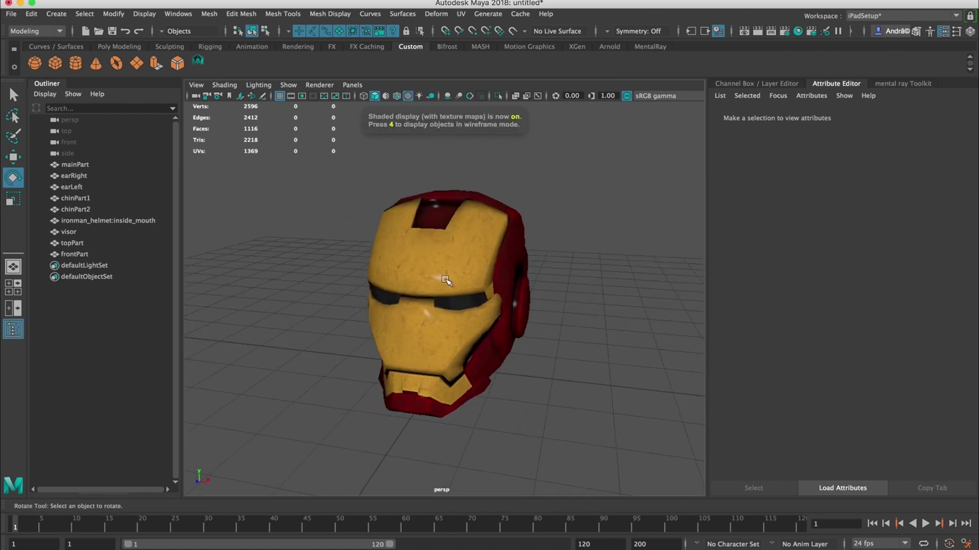
{"action": "left_click", "coordinate": [445, 278]}
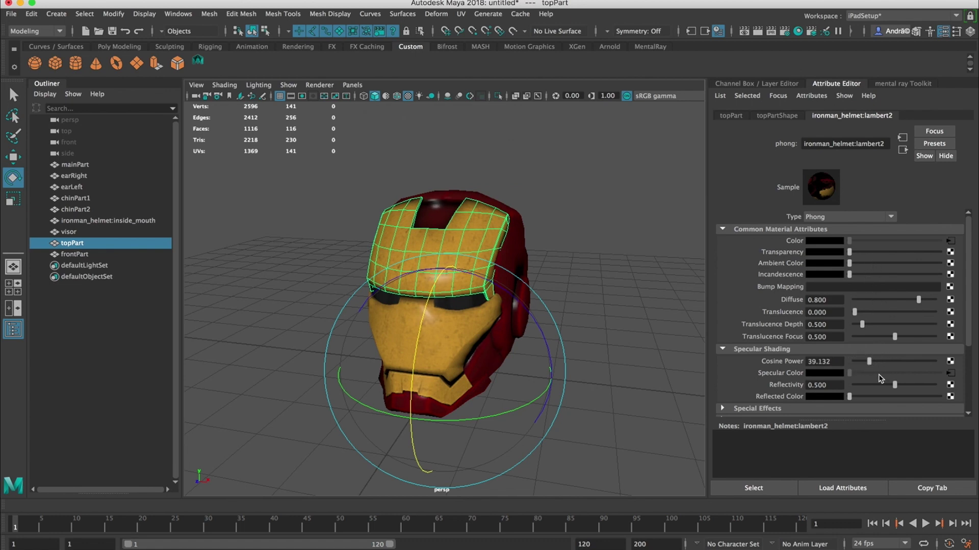
{"action": "right_click", "coordinate": [787, 378]}
Step: Set the lambert2 specular colour to light grey and orbit to view the helmet
{"action": "left_click", "coordinate": [853, 381]}
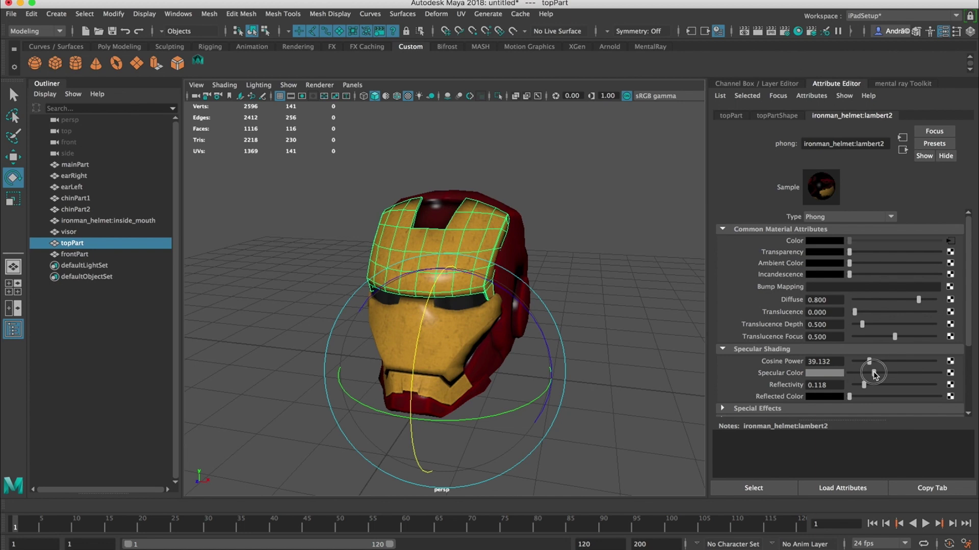
{"action": "left_click", "coordinate": [605, 245]}
{"action": "left_click_drag", "start_coordinate": [605, 245], "coordinate": [553, 234], "text": "alt"}
{"action": "left_click_drag", "start_coordinate": [472, 251], "coordinate": [461, 256]}
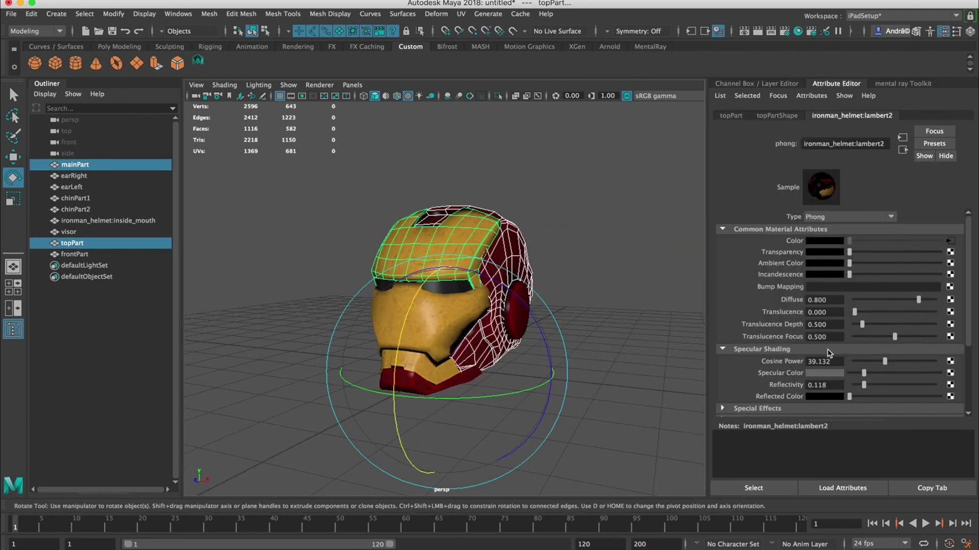
{"action": "left_click", "coordinate": [601, 256]}
{"action": "left_click_drag", "start_coordinate": [601, 256], "coordinate": [500, 212], "text": "alt"}
{"action": "right_click_drag", "start_coordinate": [500, 212], "coordinate": [460, 322], "text": "alt"}
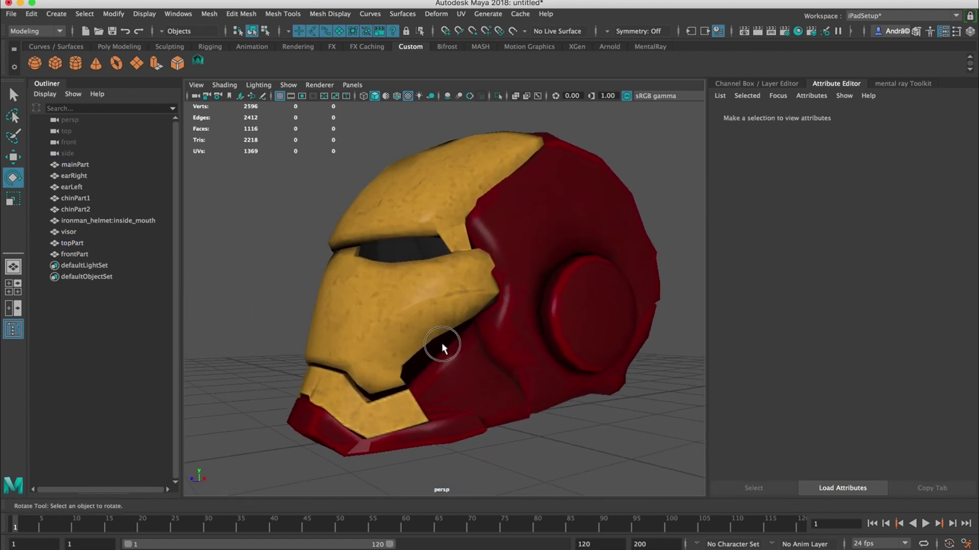
Step: Inspect the inside_mouth mesh and yellow faceplate up close, ending with the mouth mesh selected
{"action": "left_click", "coordinate": [441, 345]}
{"action": "left_click_drag", "start_coordinate": [440, 345], "coordinate": [431, 321], "text": "alt"}
{"action": "right_click_drag", "start_coordinate": [431, 321], "coordinate": [470, 357], "text": "alt"}
{"action": "left_click_drag", "start_coordinate": [470, 359], "coordinate": [583, 352], "text": "alt"}
{"action": "middle_click_drag", "start_coordinate": [583, 352], "coordinate": [550, 318], "text": "alt"}
{"action": "right_click_drag", "start_coordinate": [550, 318], "coordinate": [579, 343], "text": "alt"}
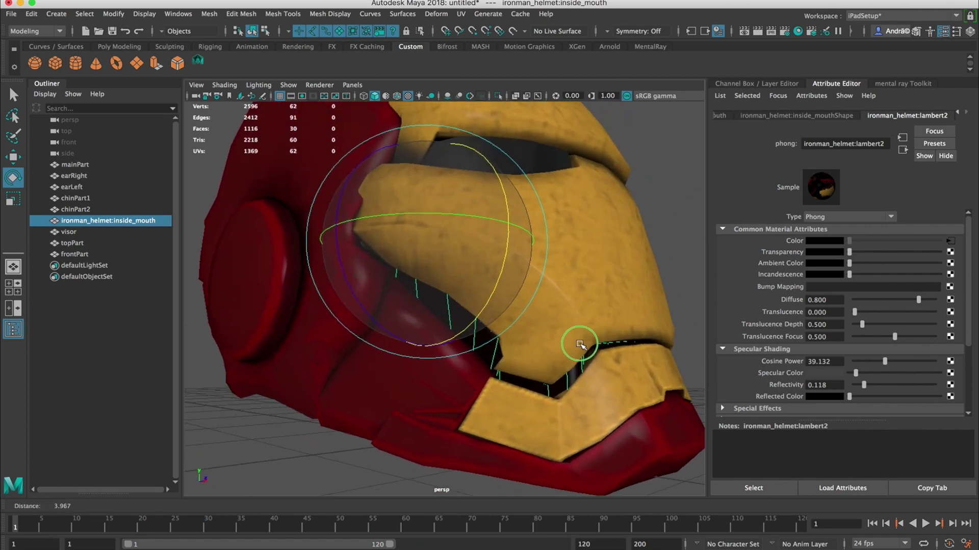
{"action": "left_click_drag", "start_coordinate": [579, 343], "coordinate": [602, 346], "text": "alt"}
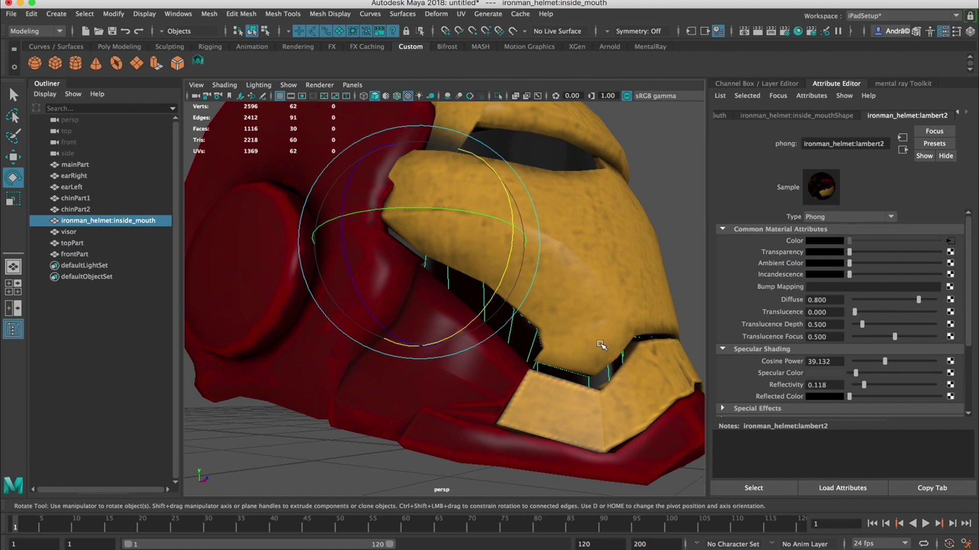
{"action": "left_click", "coordinate": [618, 323]}
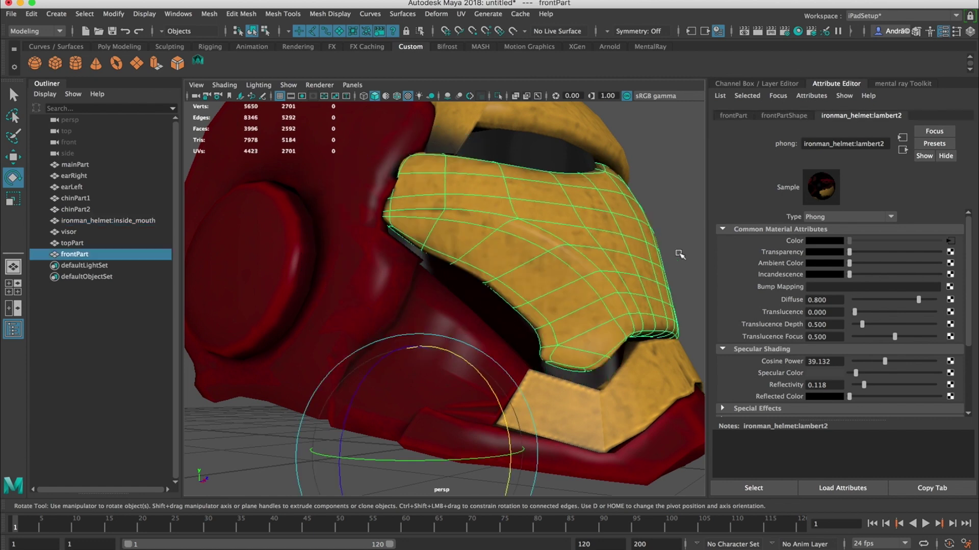
{"action": "left_click", "coordinate": [690, 231]}
{"action": "left_click_drag", "start_coordinate": [690, 231], "coordinate": [442, 351], "text": "alt"}
{"action": "left_click", "coordinate": [489, 317]}
Step: Rename ironman_helmet:inside_mouth to innerPart
{"action": "double_click", "coordinate": [84, 221]}
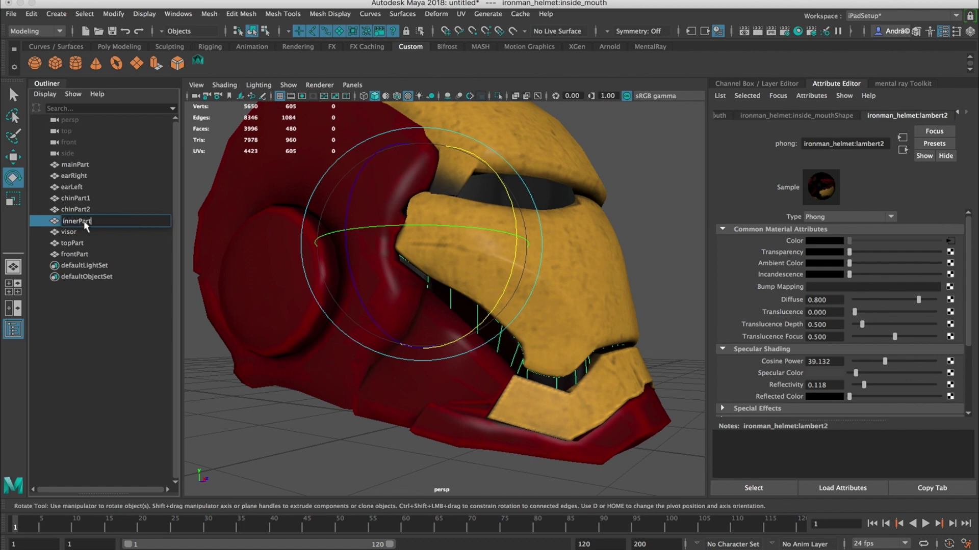
{"action": "key", "text": "Return"}
{"action": "left_click", "coordinate": [645, 197]}
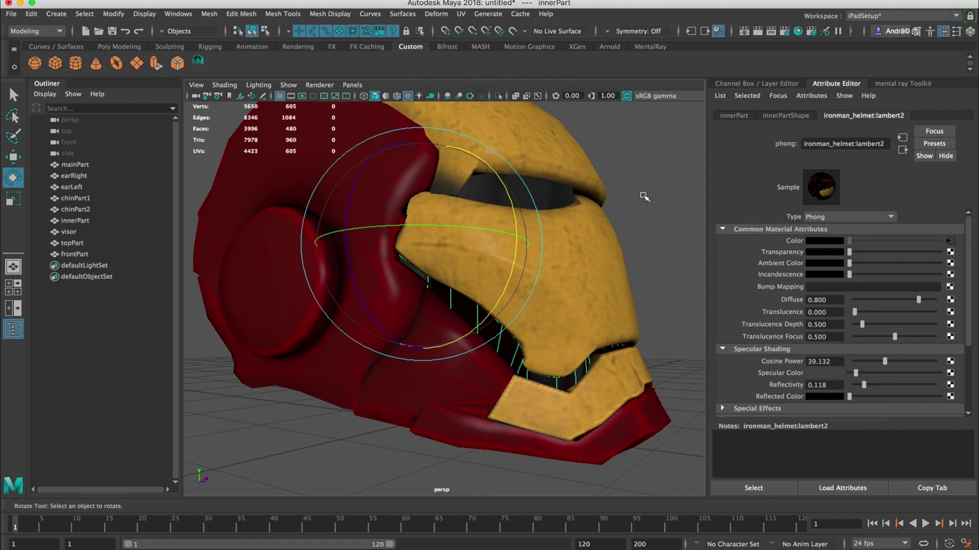
{"action": "scroll", "coordinate": [623, 271], "scroll_direction": "down", "scroll_amount": 2}
{"action": "left_click_drag", "start_coordinate": [622, 271], "coordinate": [569, 315], "text": "alt"}
{"action": "scroll", "coordinate": [570, 315], "scroll_direction": "down", "scroll_amount": 4}
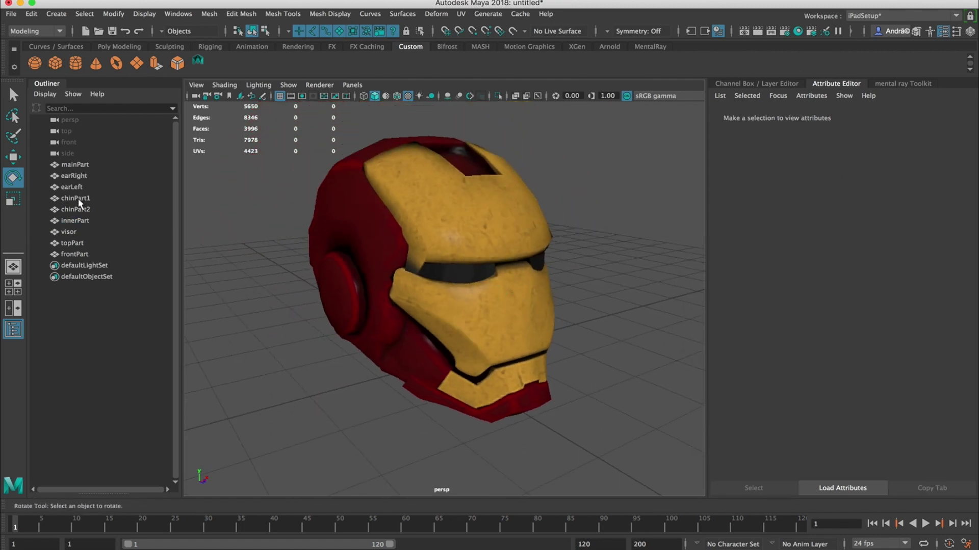
{"action": "left_click_drag", "start_coordinate": [308, 200], "coordinate": [346, 196], "text": "alt"}
Step: Reorder the Outliner so topPart, frontPart and visor sit directly below mainPart
{"action": "left_click", "coordinate": [67, 232]}
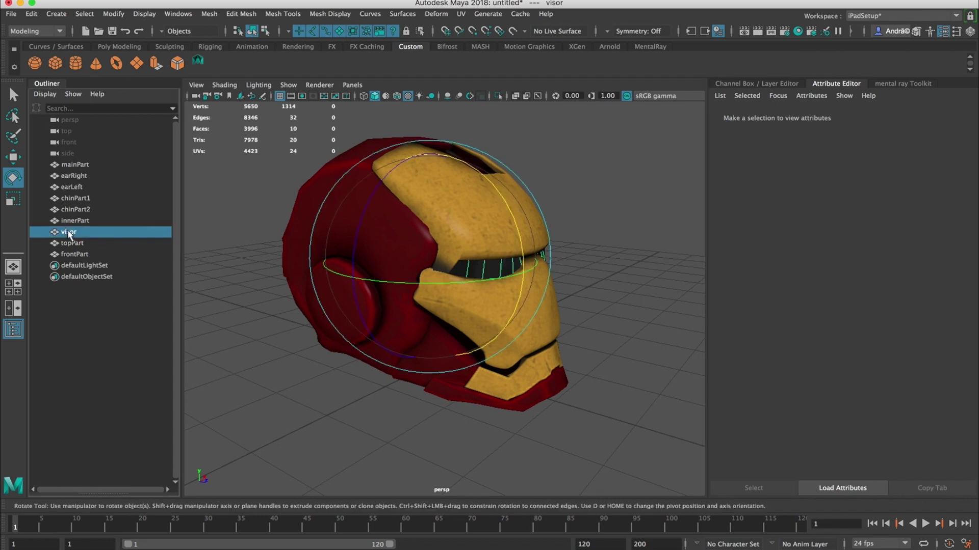
{"action": "left_click", "coordinate": [258, 219]}
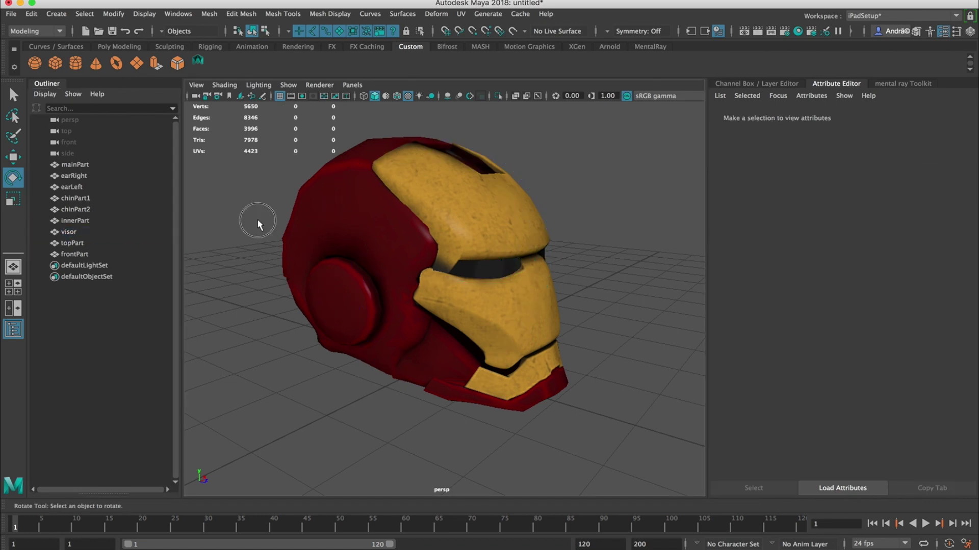
{"action": "left_click_drag", "start_coordinate": [258, 219], "coordinate": [306, 220], "text": "alt"}
{"action": "left_click", "coordinate": [80, 254]}
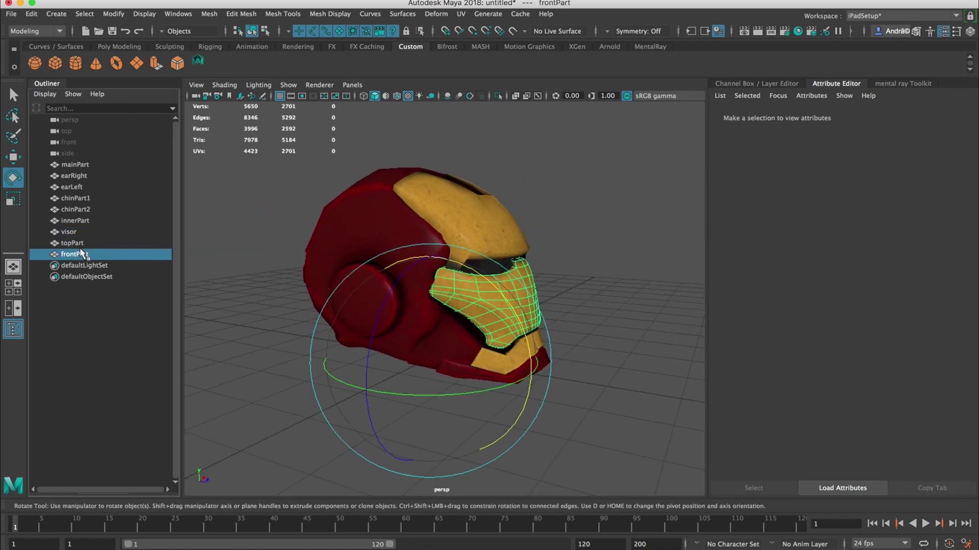
{"action": "left_click", "coordinate": [76, 243]}
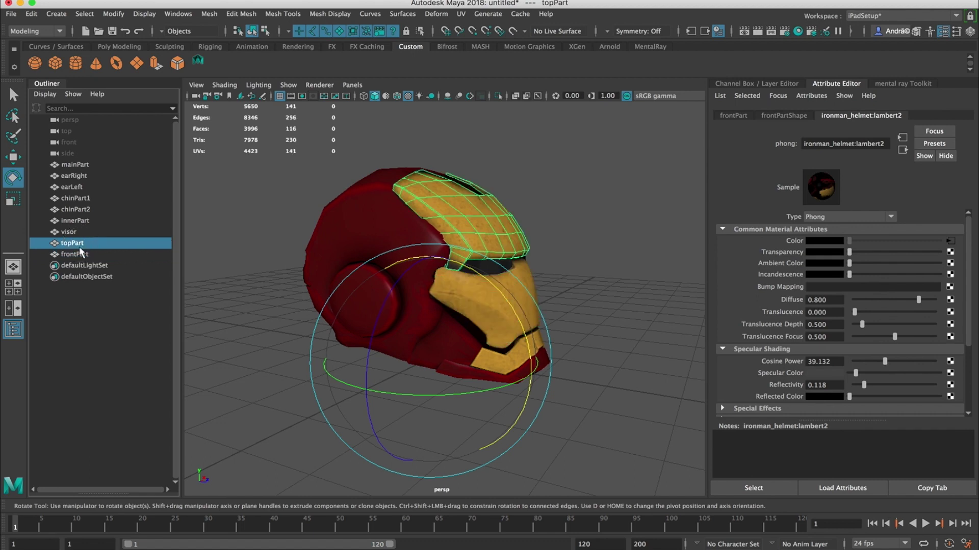
{"action": "left_click", "coordinate": [76, 164]}
{"action": "left_click_drag", "start_coordinate": [75, 243], "coordinate": [75, 235]}
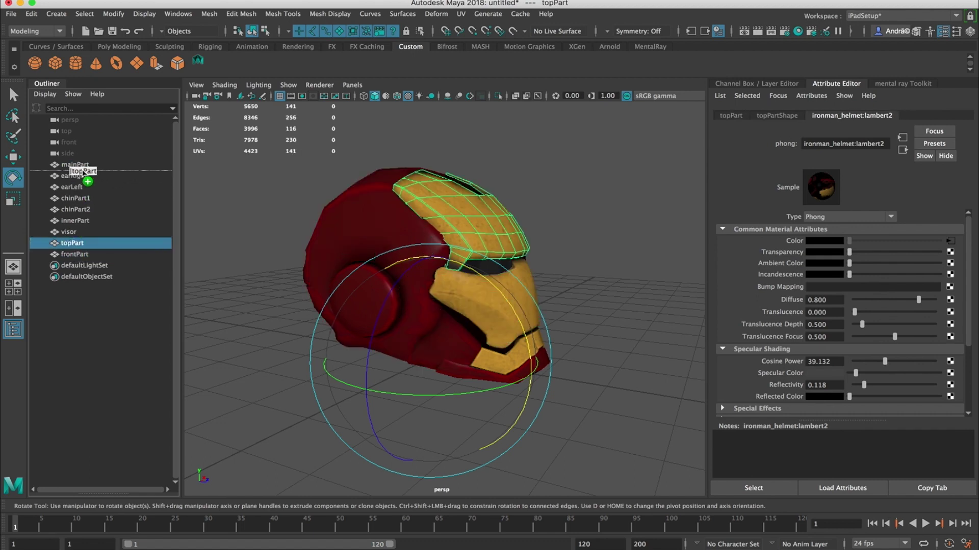
{"action": "left_click_drag", "start_coordinate": [83, 172], "coordinate": [83, 174]}
{"action": "left_click", "coordinate": [78, 253]}
{"action": "left_click_drag", "start_coordinate": [79, 223], "coordinate": [80, 186]}
{"action": "left_click_drag", "start_coordinate": [415, 238], "coordinate": [315, 217], "text": "alt"}
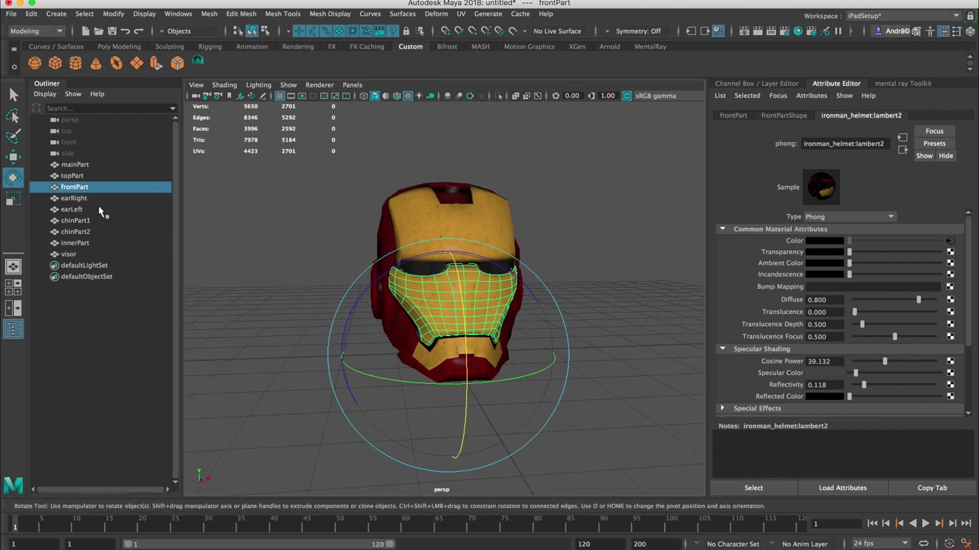
{"action": "left_click_drag", "start_coordinate": [79, 253], "coordinate": [80, 192]}
Step: Check the remaining order (earRight, earLeft, chinPart1, chinPart2, innerPart), then select mainPart
{"action": "left_click", "coordinate": [76, 209]}
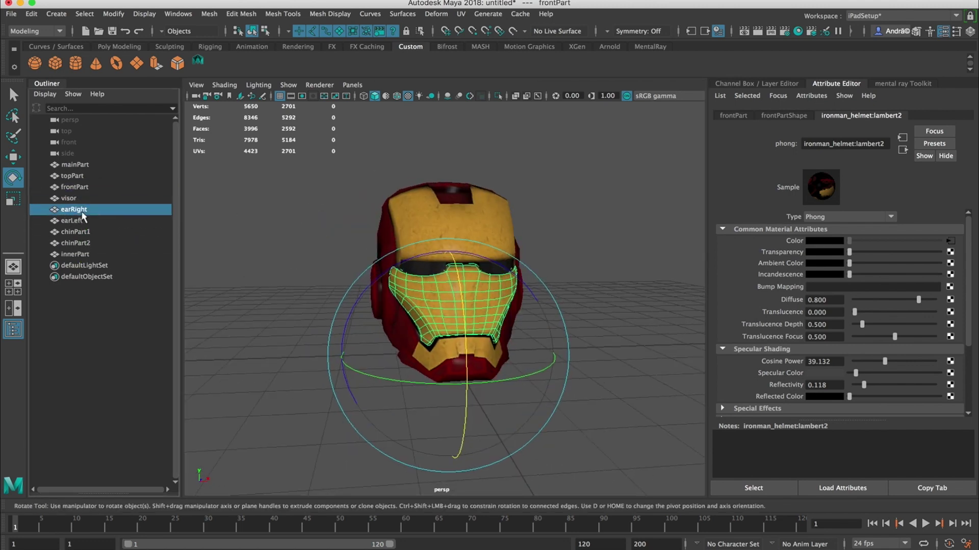
{"action": "left_click", "coordinate": [80, 221]}
{"action": "left_click", "coordinate": [82, 232]}
{"action": "left_click", "coordinate": [84, 242]}
{"action": "left_click", "coordinate": [88, 254]}
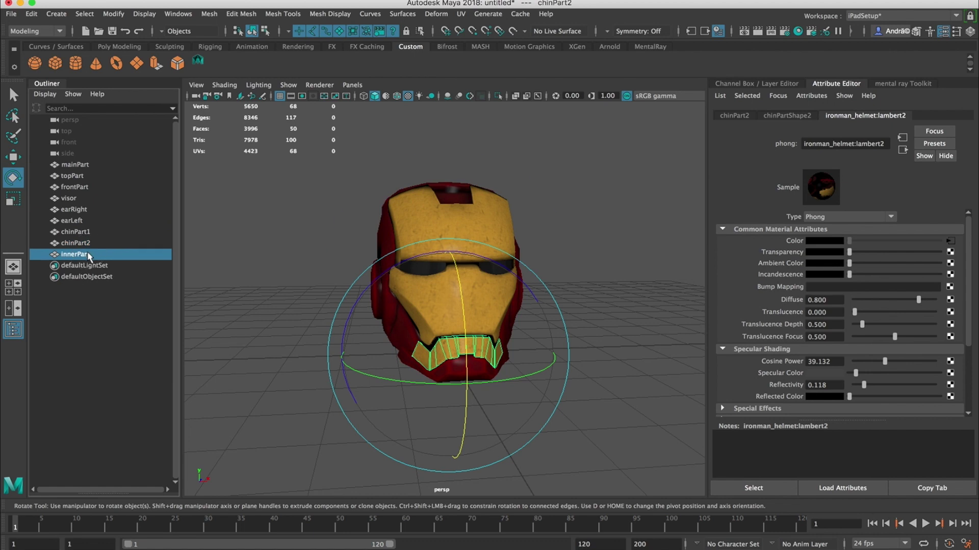
{"action": "left_click", "coordinate": [244, 218]}
{"action": "left_click_drag", "start_coordinate": [337, 237], "coordinate": [418, 219], "text": "alt"}
{"action": "left_click_drag", "start_coordinate": [525, 236], "coordinate": [352, 225], "text": "alt"}
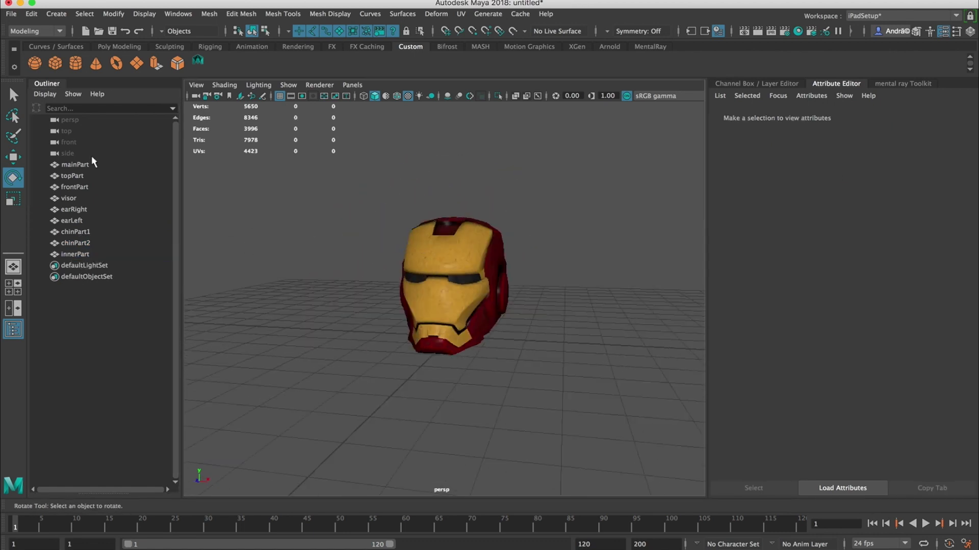
{"action": "left_click", "coordinate": [75, 165]}
Step: Group mainPart through innerPart and name the group helmet
{"action": "left_click", "coordinate": [75, 254], "text": "shift"}
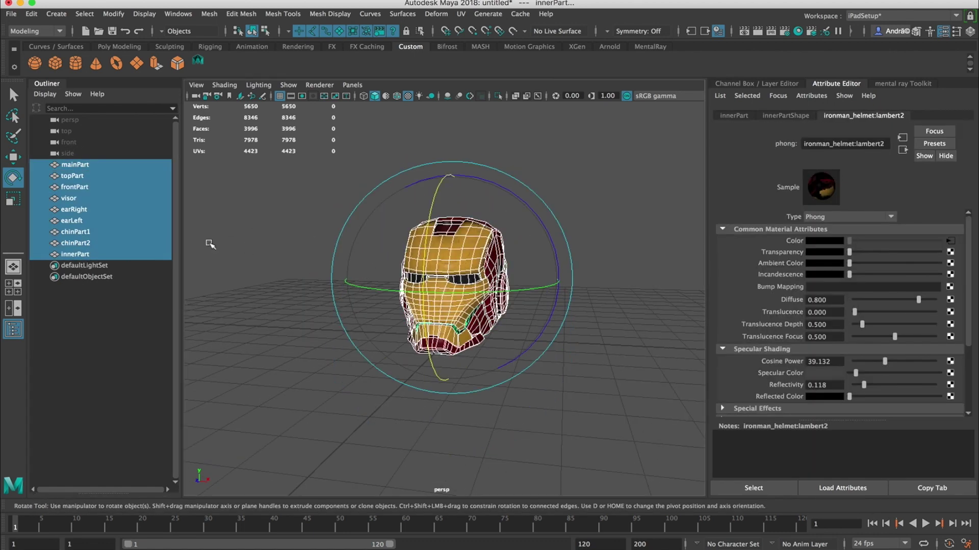
{"action": "key", "text": "ctrl+g"}
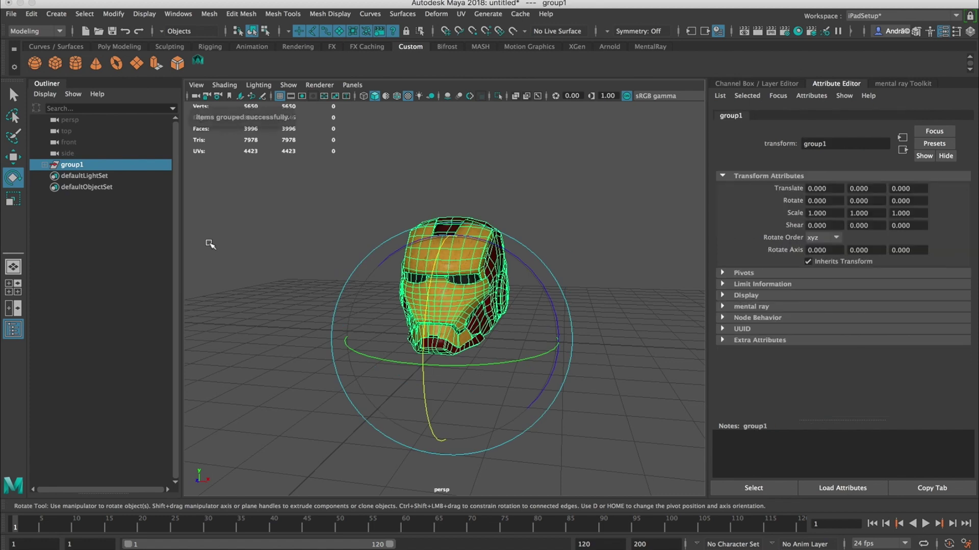
{"action": "double_click", "coordinate": [82, 164]}
{"action": "key", "text": "Return"}
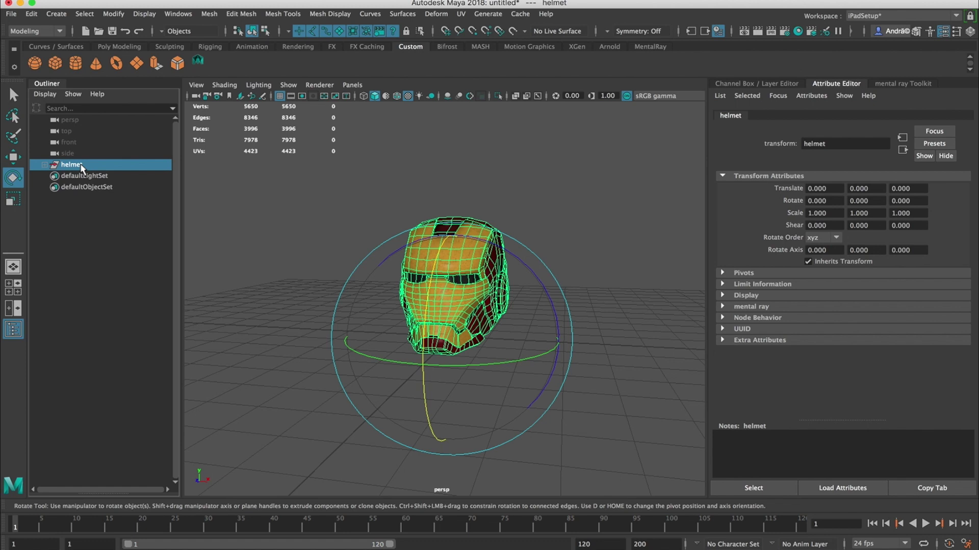
Step: Orbit around the grouped helmet, test-selecting topPart and all the meshes
{"action": "left_click", "coordinate": [366, 231]}
{"action": "left_click_drag", "start_coordinate": [366, 231], "coordinate": [436, 245], "text": "alt"}
{"action": "left_click", "coordinate": [506, 246]}
{"action": "left_click", "coordinate": [519, 181]}
{"action": "left_click_drag", "start_coordinate": [522, 184], "coordinate": [505, 219], "text": "alt"}
{"action": "left_click", "coordinate": [505, 218]}
{"action": "left_click_drag", "start_coordinate": [601, 170], "coordinate": [296, 432]}
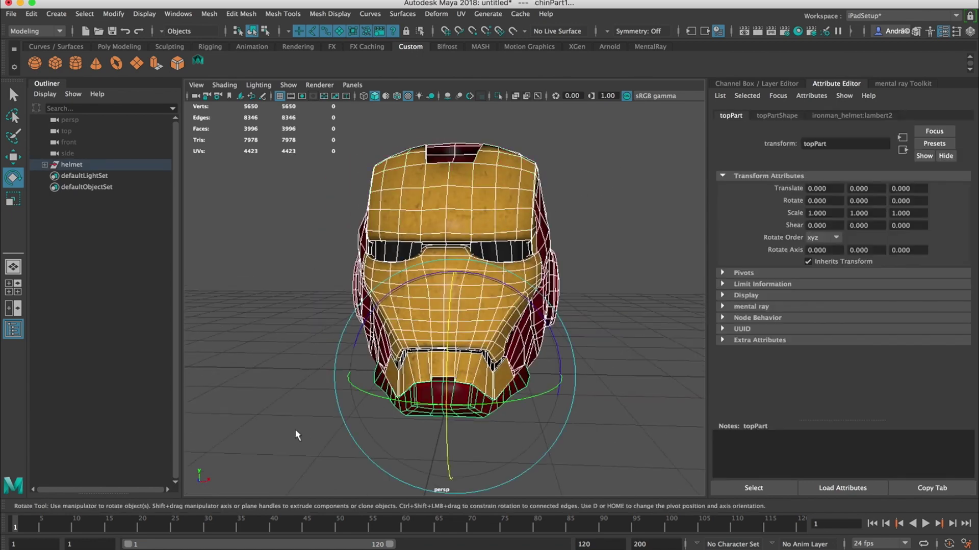
{"action": "left_click", "coordinate": [276, 350]}
{"action": "left_click_drag", "start_coordinate": [232, 190], "coordinate": [606, 405], "text": "alt"}
{"action": "left_click", "coordinate": [615, 300]}
{"action": "left_click_drag", "start_coordinate": [615, 299], "coordinate": [447, 334], "text": "alt"}
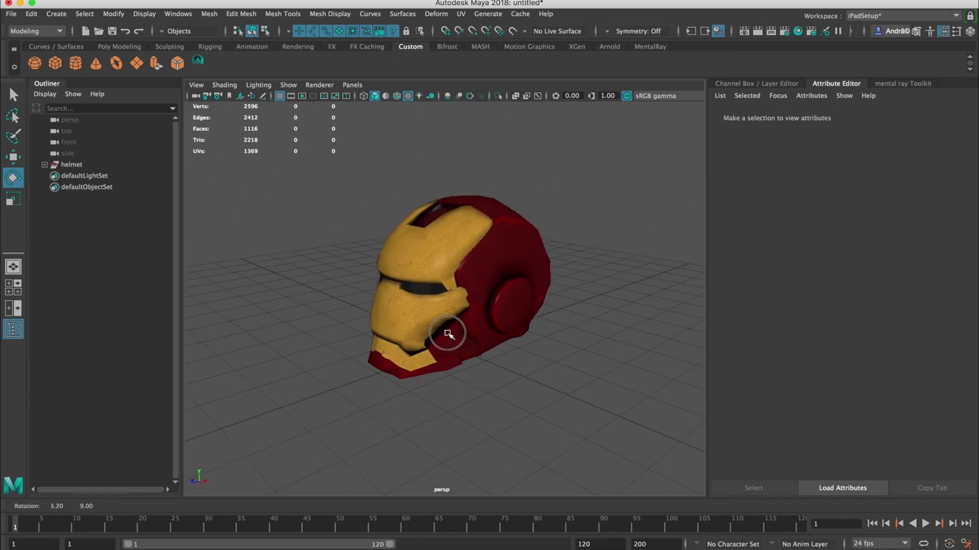
{"action": "left_click_drag", "start_coordinate": [501, 352], "coordinate": [539, 376]}
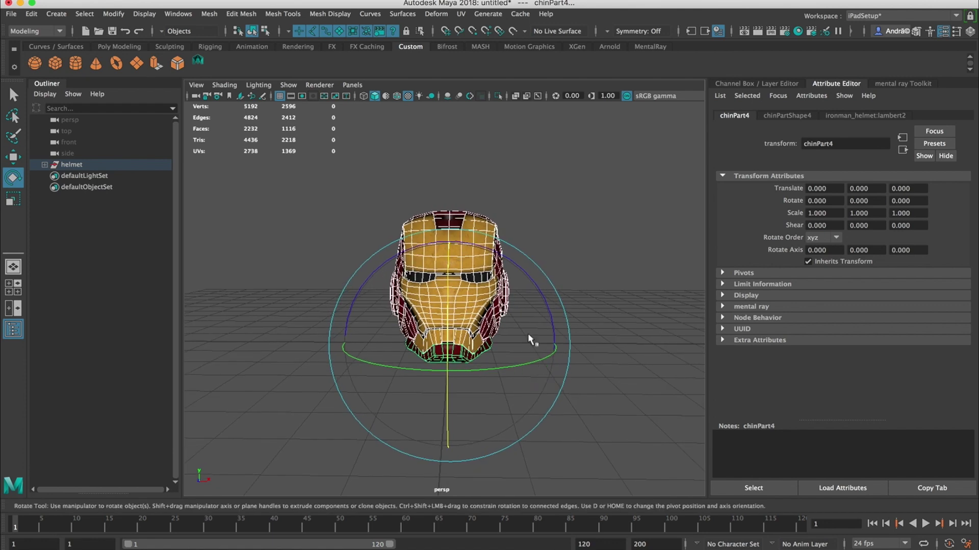
{"action": "key", "text": "w"}
{"action": "left_click_drag", "start_coordinate": [553, 345], "coordinate": [663, 344]}
{"action": "left_click_drag", "start_coordinate": [553, 376], "coordinate": [465, 357], "text": "alt"}
{"action": "left_click", "coordinate": [488, 392]}
{"action": "key", "text": "ctrl+z"}
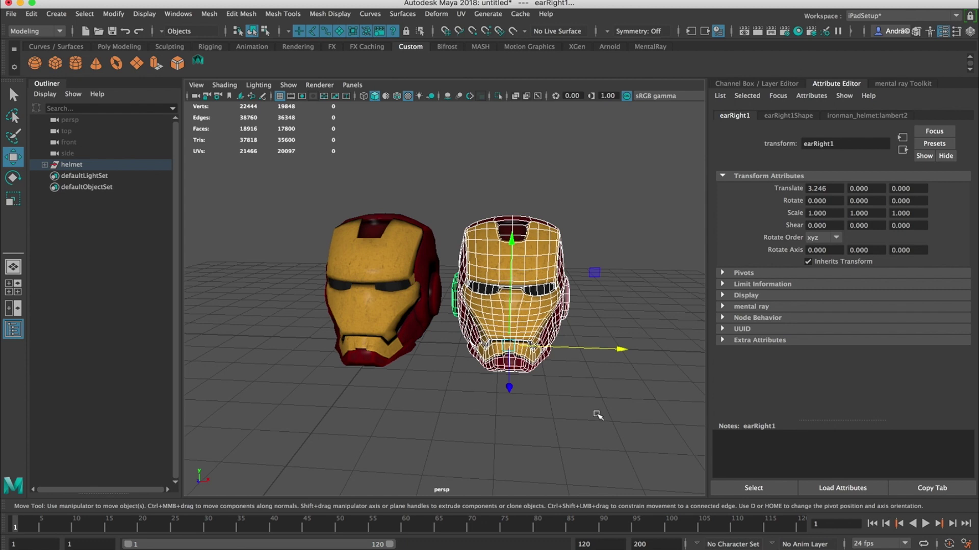
{"action": "key", "text": "Delete"}
{"action": "left_click_drag", "start_coordinate": [425, 312], "coordinate": [514, 319], "text": "alt"}
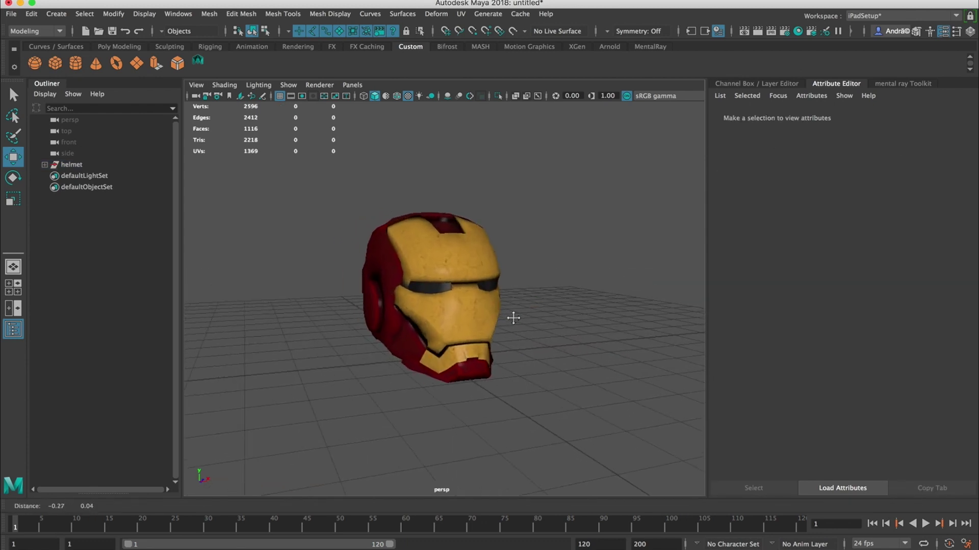
Step: Run Mesh > Cleanup with default settings on chinPart1
{"action": "left_click_drag", "start_coordinate": [273, 100], "coordinate": [549, 419]}
{"action": "left_click", "coordinate": [209, 13]}
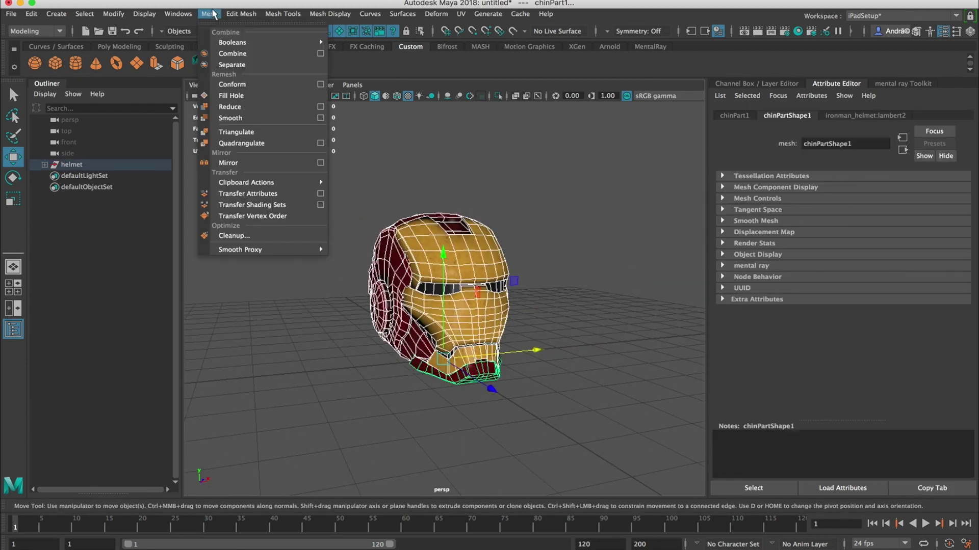
{"action": "left_click", "coordinate": [234, 235]}
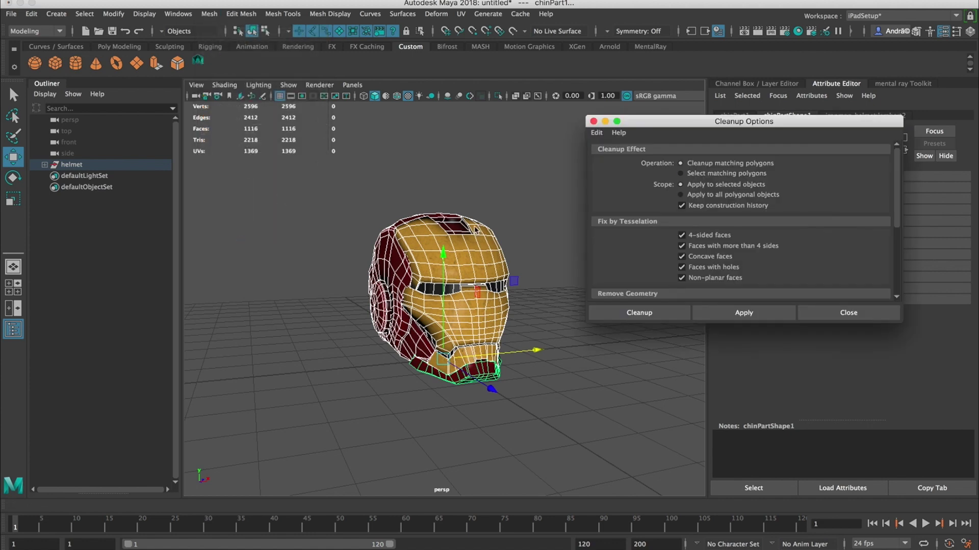
{"action": "left_click", "coordinate": [597, 132]}
{"action": "left_click", "coordinate": [618, 156]}
{"action": "left_click", "coordinate": [721, 314]}
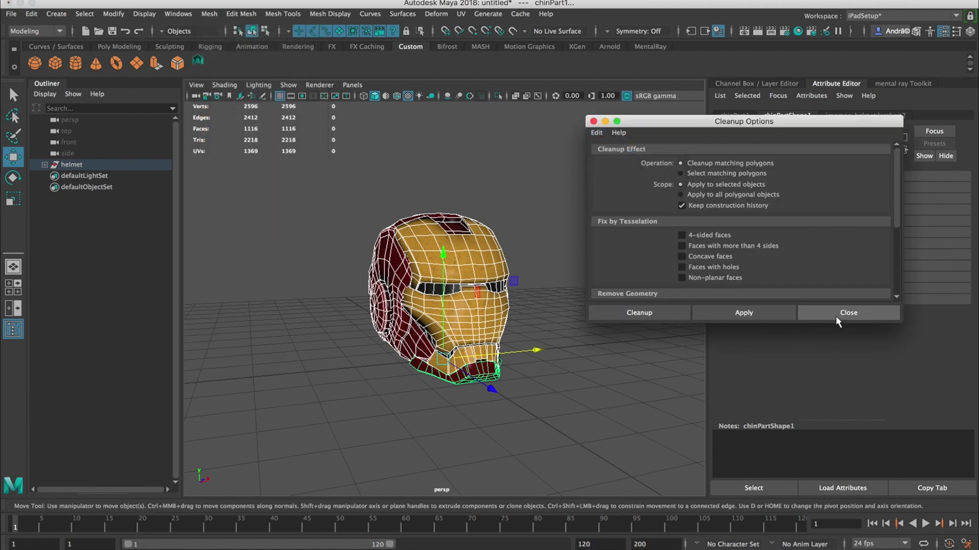
{"action": "left_click", "coordinate": [835, 313]}
Step: Smooth all helmet parts with Mesh > Smooth and inspect the rounder result
{"action": "left_click", "coordinate": [419, 248]}
{"action": "left_click_drag", "start_coordinate": [419, 248], "coordinate": [511, 183], "text": "alt"}
{"action": "left_click_drag", "start_coordinate": [586, 192], "coordinate": [314, 450]}
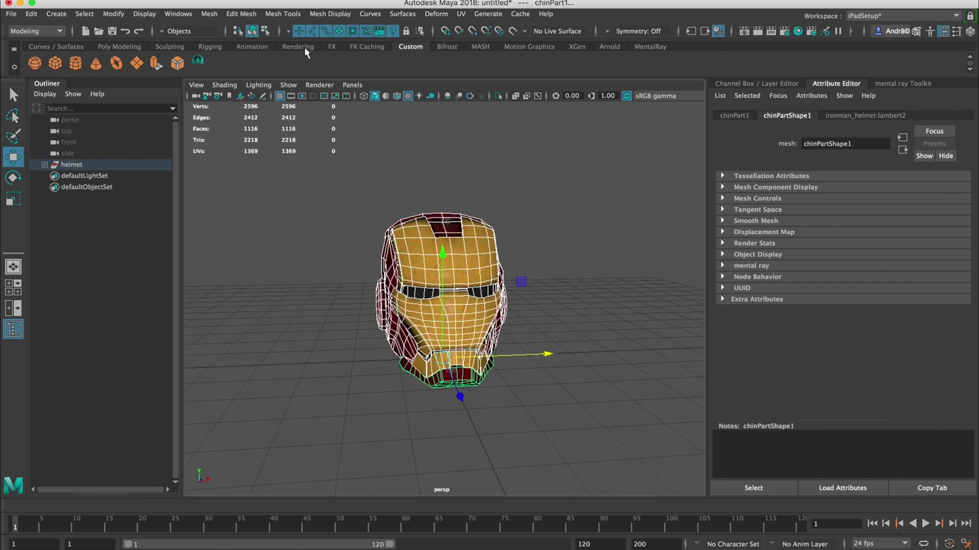
{"action": "left_click", "coordinate": [208, 13]}
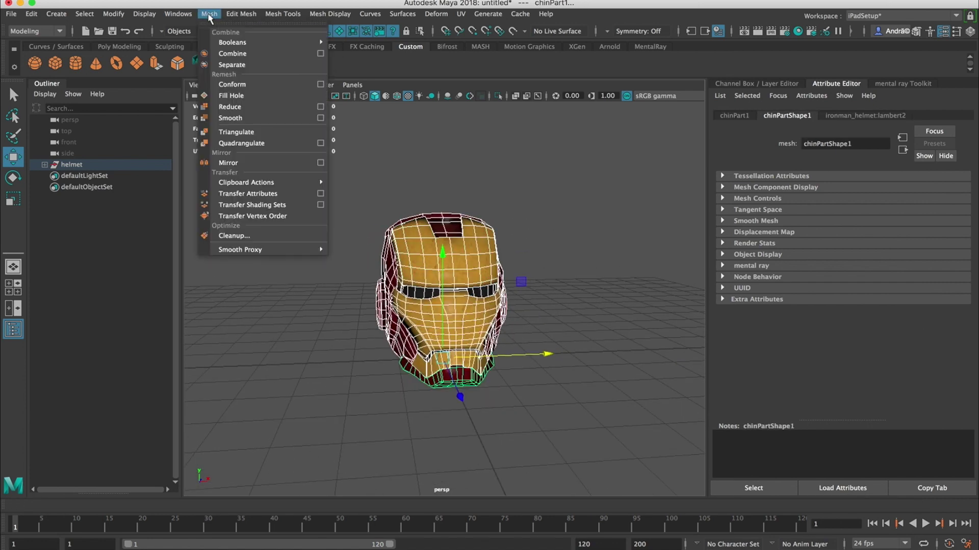
{"action": "left_click", "coordinate": [250, 119]}
{"action": "left_click", "coordinate": [511, 179]}
{"action": "left_click_drag", "start_coordinate": [400, 235], "coordinate": [449, 238], "text": "alt"}
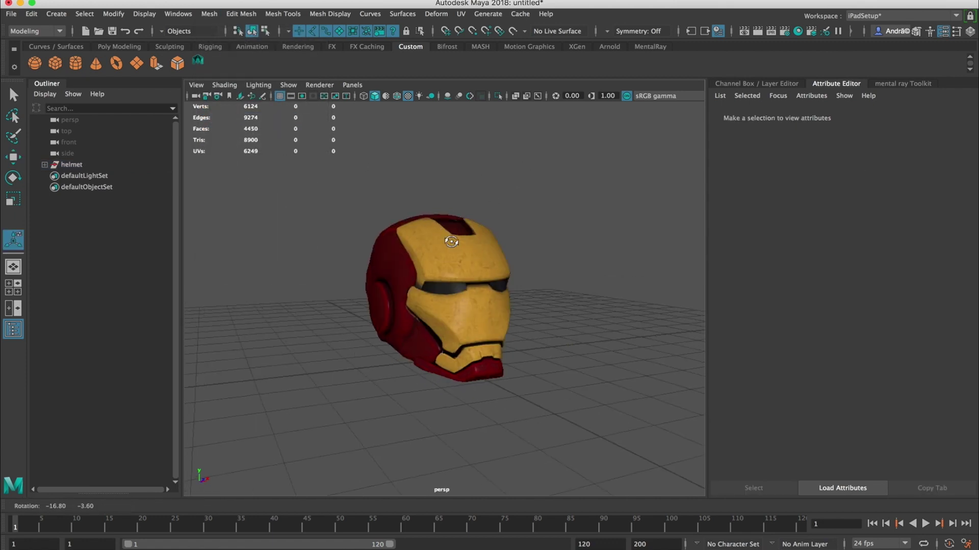
{"action": "right_click_drag", "start_coordinate": [448, 239], "coordinate": [496, 267], "text": "alt"}
{"action": "left_click_drag", "start_coordinate": [496, 268], "coordinate": [477, 220], "text": "alt"}
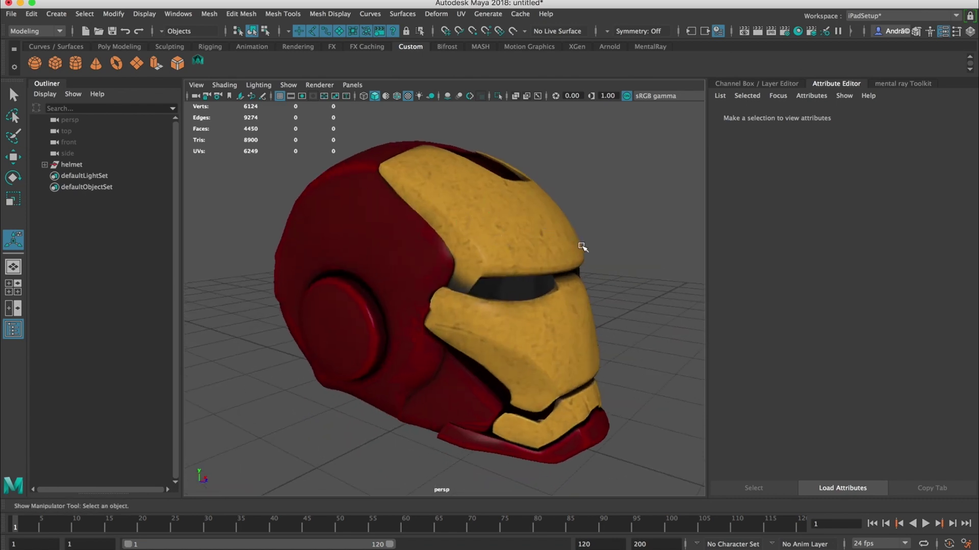
Step: Add a File bump map using ironman_helmet_textures.png to topPart's lambert2 material
{"action": "left_click_drag", "start_coordinate": [582, 247], "coordinate": [498, 227], "text": "alt"}
{"action": "left_click", "coordinate": [494, 230]}
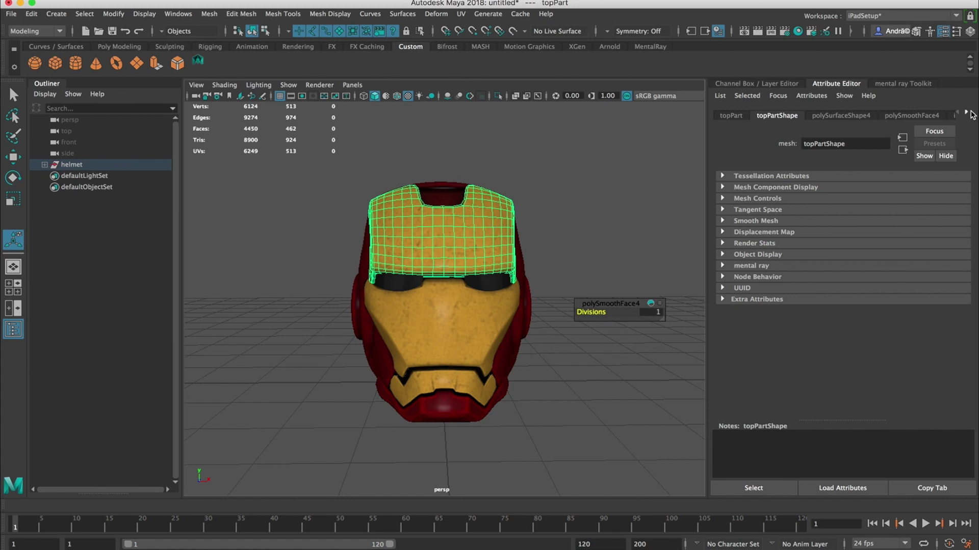
{"action": "left_click", "coordinate": [908, 116]}
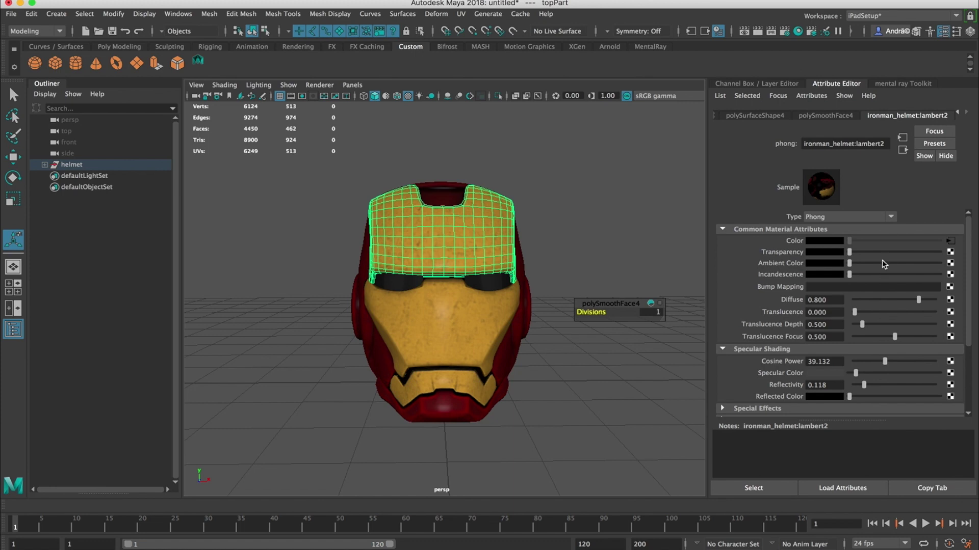
{"action": "left_click", "coordinate": [949, 287]}
{"action": "left_click", "coordinate": [506, 248]}
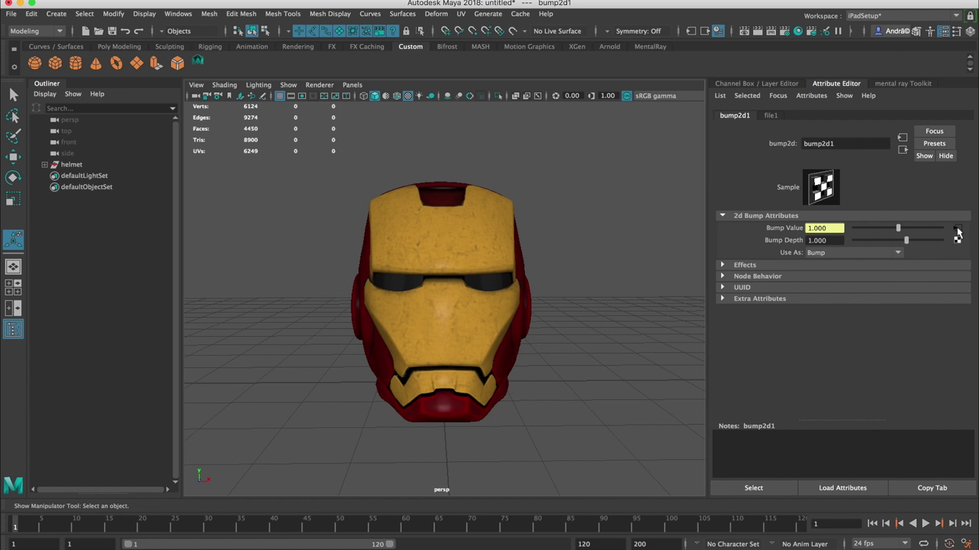
{"action": "left_click", "coordinate": [957, 230]}
{"action": "left_click", "coordinate": [953, 267]}
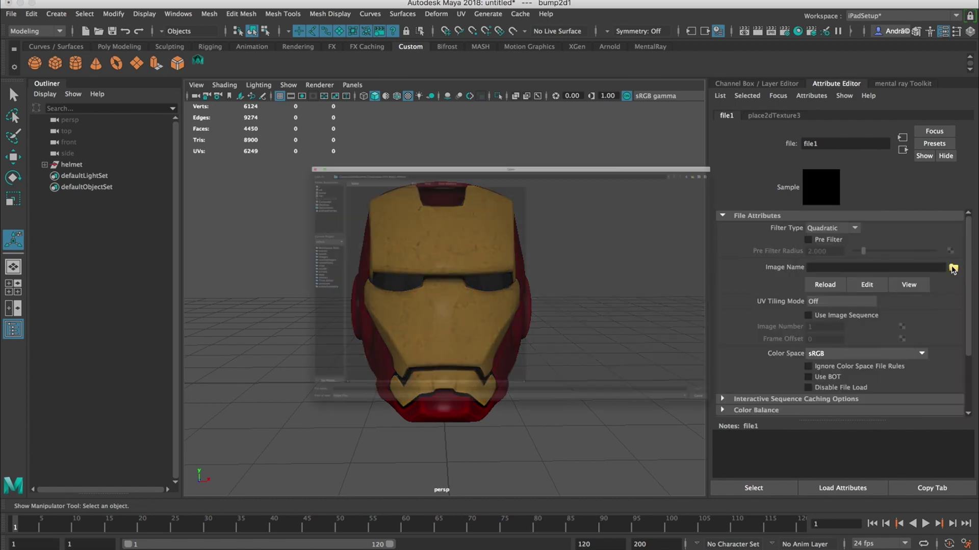
{"action": "double_click", "coordinate": [152, 51]}
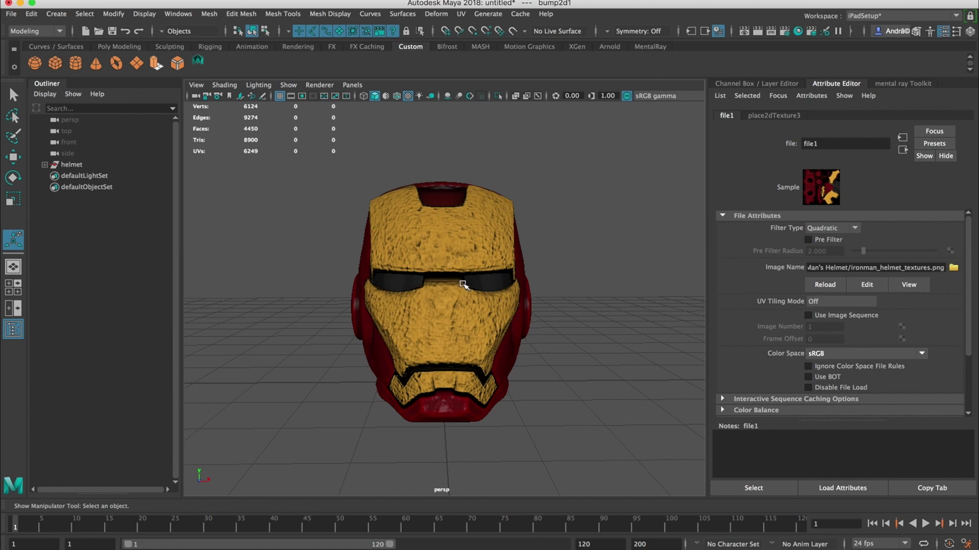
Step: Lower the bump2d1 Bump Depth to 0.068 and view the helmet from the front
{"action": "left_click_drag", "start_coordinate": [467, 282], "coordinate": [502, 290], "text": "alt"}
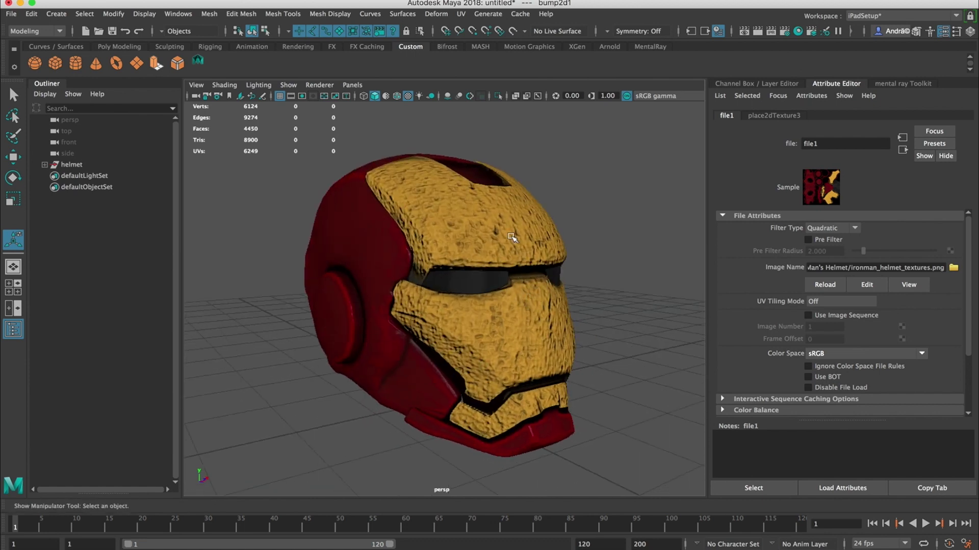
{"action": "left_click", "coordinate": [511, 237]}
{"action": "left_click", "coordinate": [949, 288]}
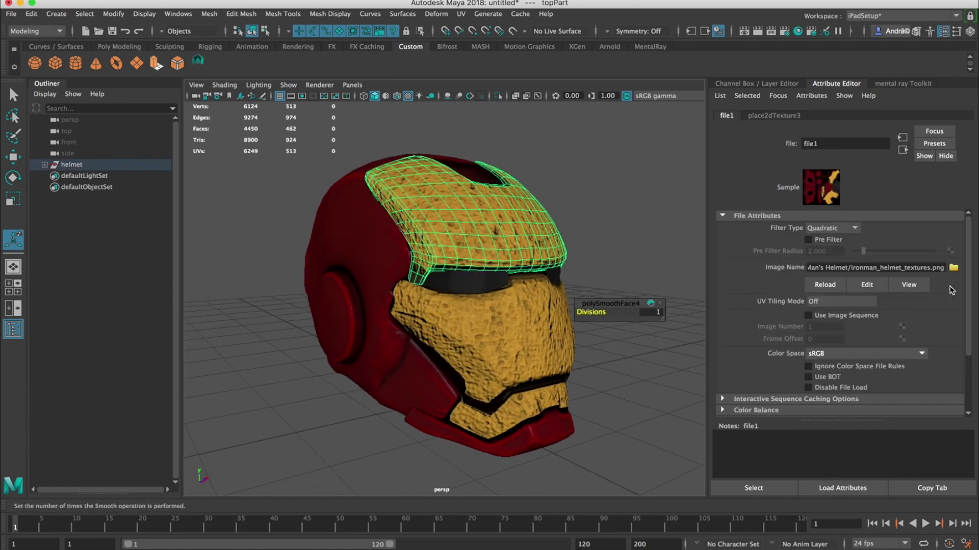
{"action": "left_click", "coordinate": [902, 150]}
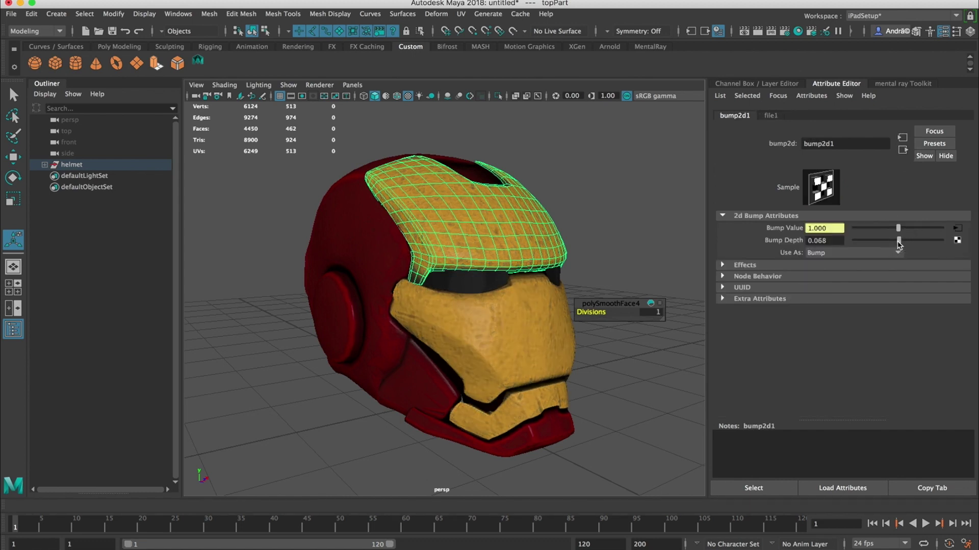
{"action": "left_click", "coordinate": [603, 164]}
{"action": "left_click_drag", "start_coordinate": [603, 164], "coordinate": [419, 290], "text": "alt"}
{"action": "right_click_drag", "start_coordinate": [419, 290], "coordinate": [388, 264], "text": "alt"}
{"action": "left_click_drag", "start_coordinate": [389, 265], "coordinate": [459, 225], "text": "alt"}
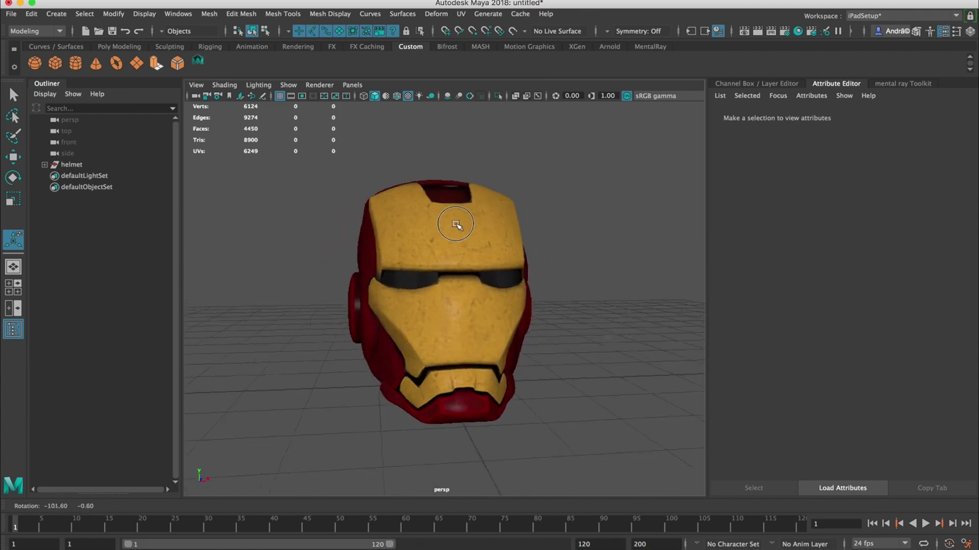
{"action": "right_click_drag", "start_coordinate": [458, 225], "coordinate": [502, 244], "text": "alt"}
{"action": "left_click_drag", "start_coordinate": [502, 244], "coordinate": [555, 229], "text": "alt"}
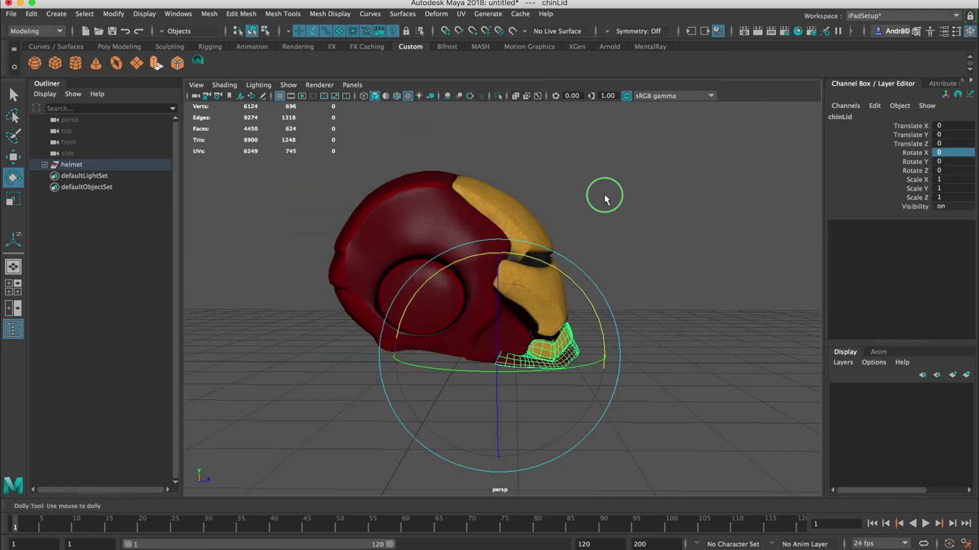
{"action": "left_click_drag", "start_coordinate": [605, 197], "coordinate": [612, 224], "text": "alt"}
{"action": "left_click_drag", "start_coordinate": [726, 158], "coordinate": [275, 485]}
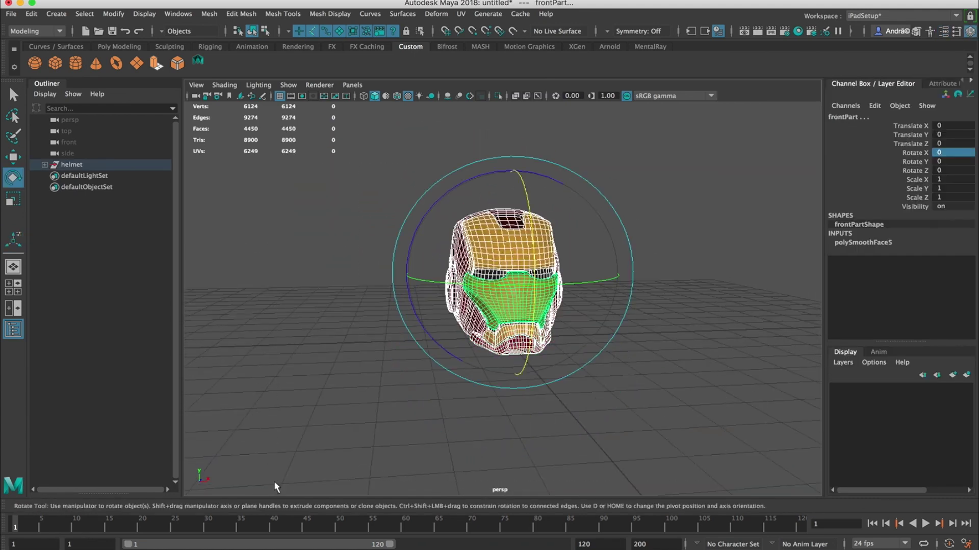
{"action": "left_click", "coordinate": [32, 14]}
{"action": "mouse_move", "coordinate": [101, 145]}
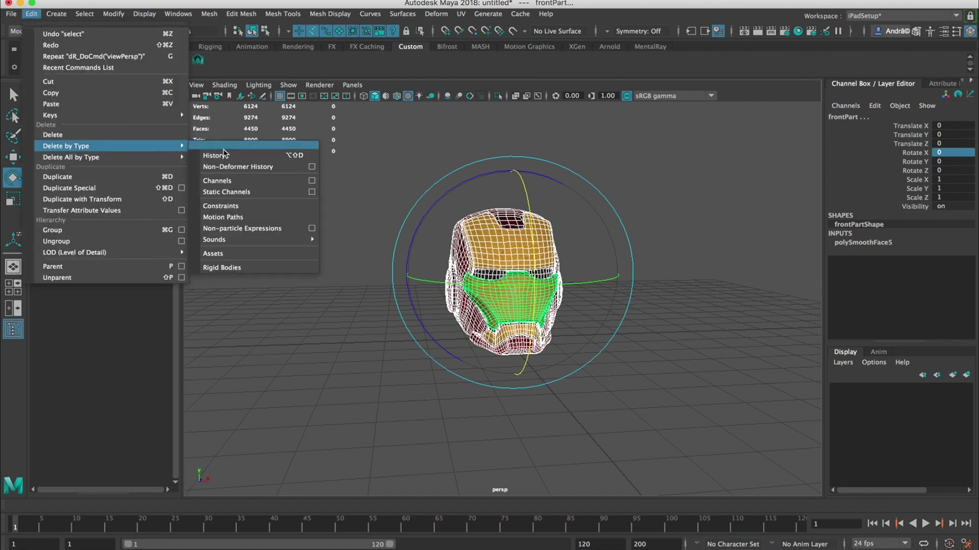
{"action": "left_click", "coordinate": [228, 151]}
{"action": "left_click", "coordinate": [111, 15]}
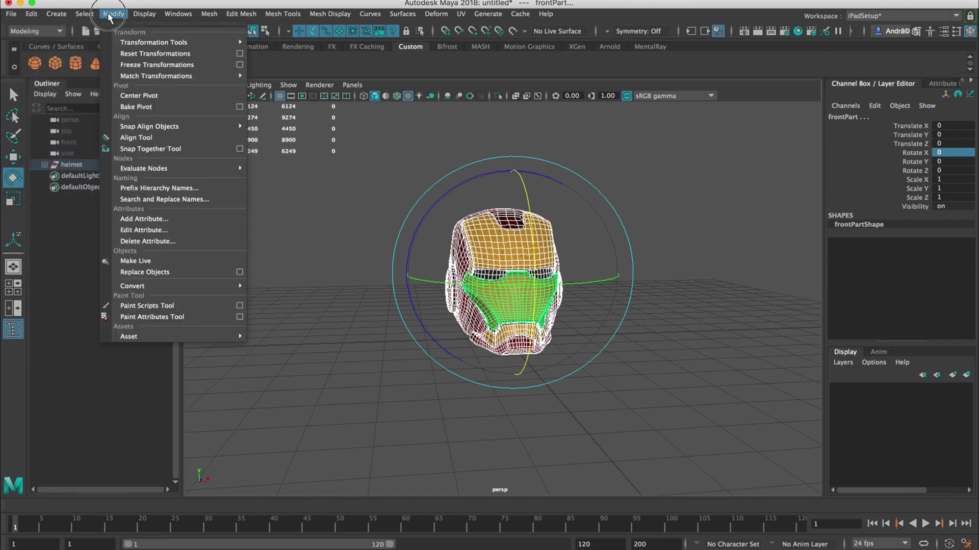
{"action": "left_click", "coordinate": [114, 4]}
{"action": "key", "text": "super+z"}
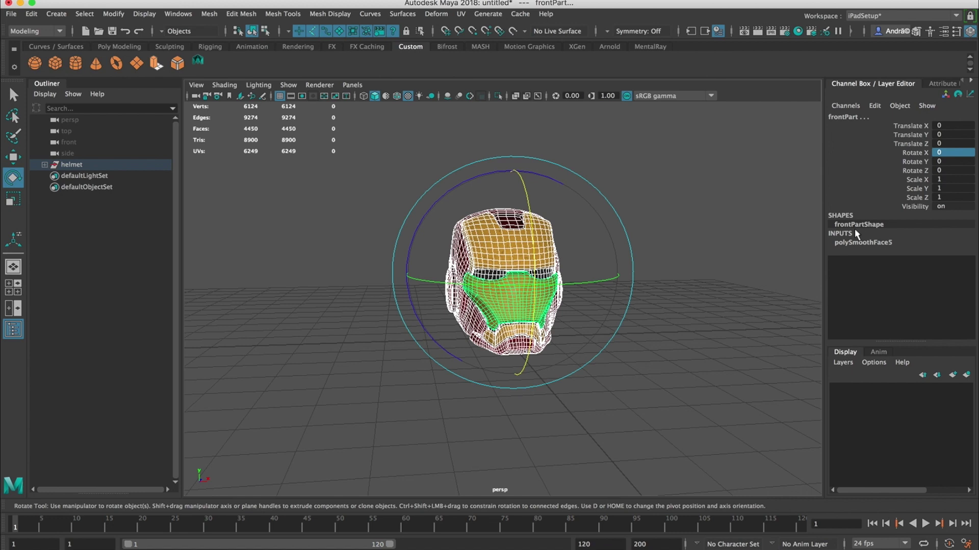
{"action": "left_click_drag", "start_coordinate": [693, 262], "coordinate": [754, 257], "text": "alt"}
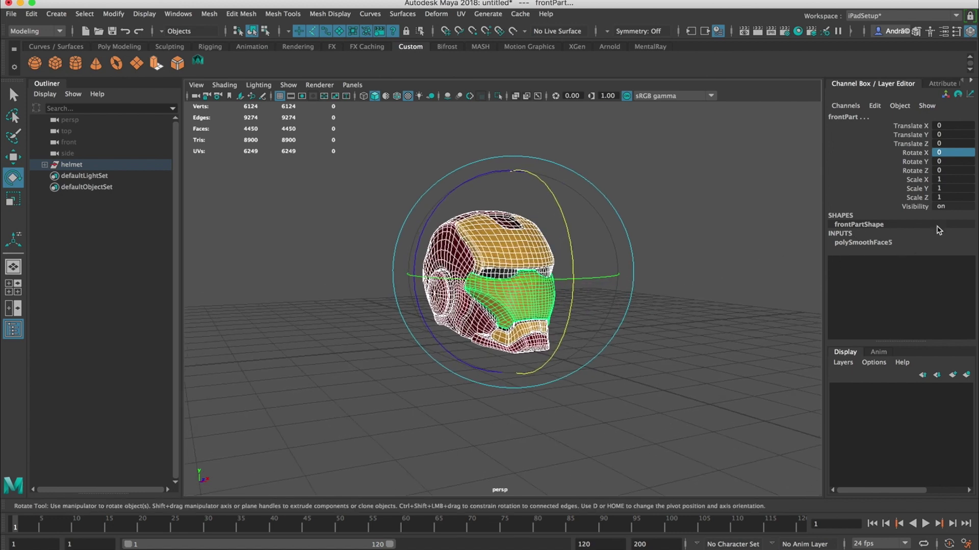
{"action": "left_click", "coordinate": [777, 254]}
{"action": "left_click", "coordinate": [522, 253]}
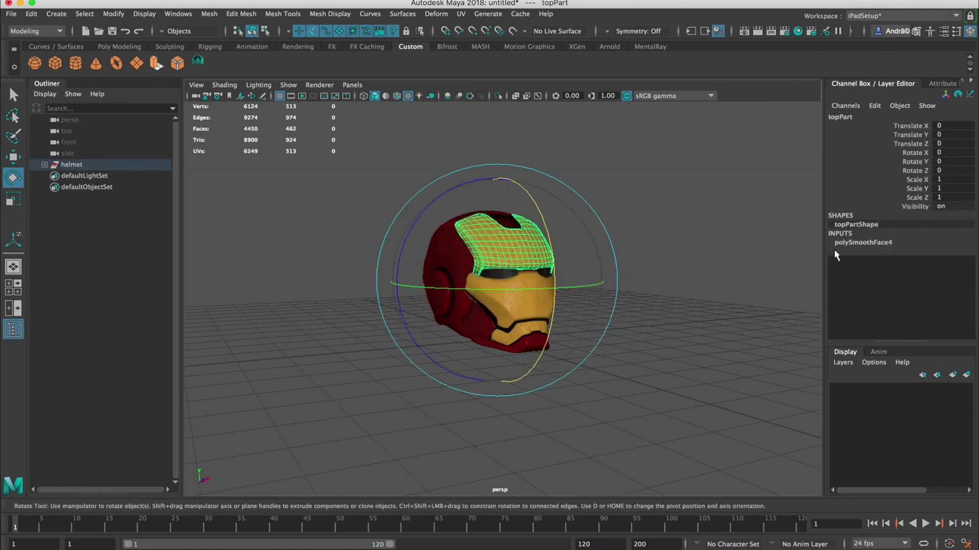
{"action": "left_click", "coordinate": [866, 243]}
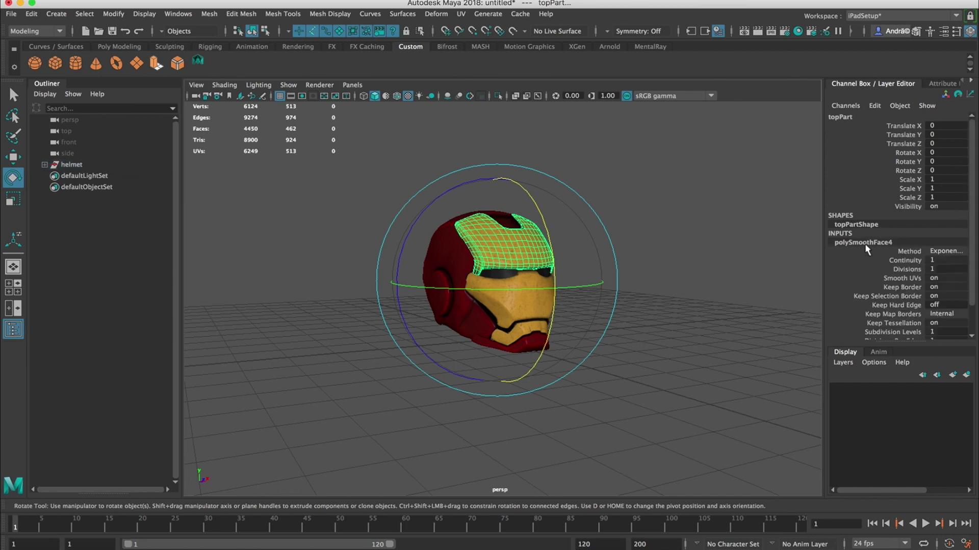
{"action": "scroll", "coordinate": [923, 261], "scroll_direction": "down", "scroll_amount": 2}
{"action": "scroll", "coordinate": [916, 261], "scroll_direction": "up", "scroll_amount": 2}
{"action": "left_click", "coordinate": [727, 157]}
{"action": "left_click_drag", "start_coordinate": [727, 157], "coordinate": [342, 425]}
{"action": "left_click", "coordinate": [32, 13]}
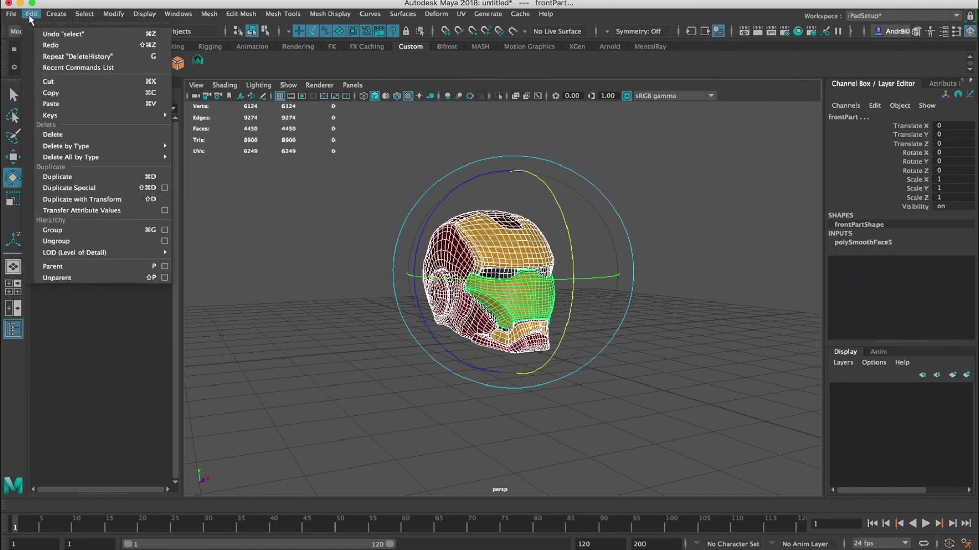
{"action": "mouse_move", "coordinate": [153, 146]}
{"action": "left_click", "coordinate": [194, 156]}
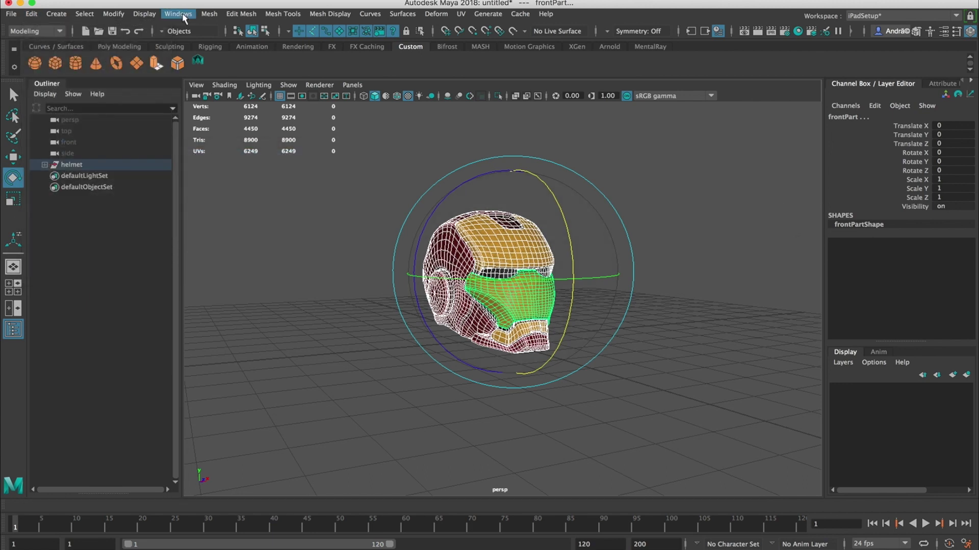
{"action": "left_click", "coordinate": [113, 14]}
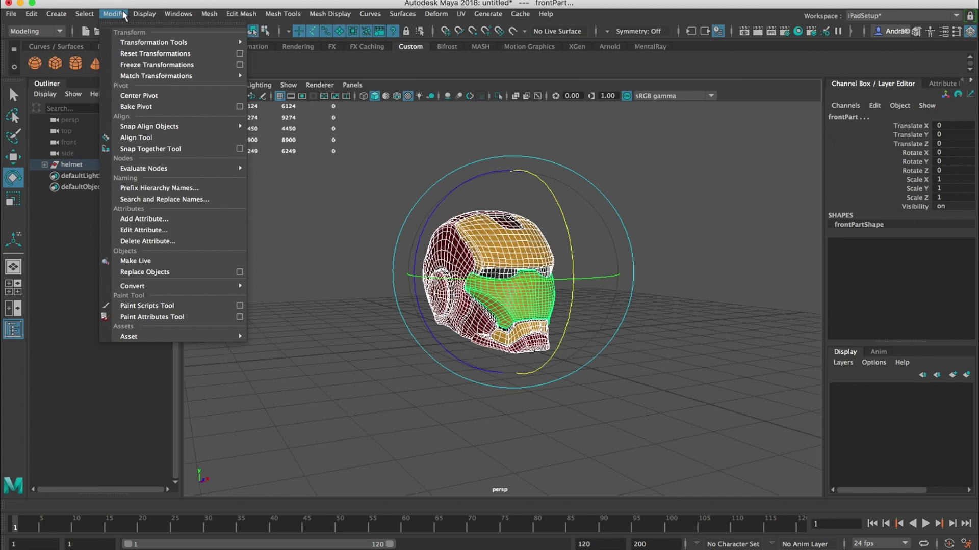
{"action": "left_click", "coordinate": [138, 64]}
{"action": "left_click", "coordinate": [119, 13]}
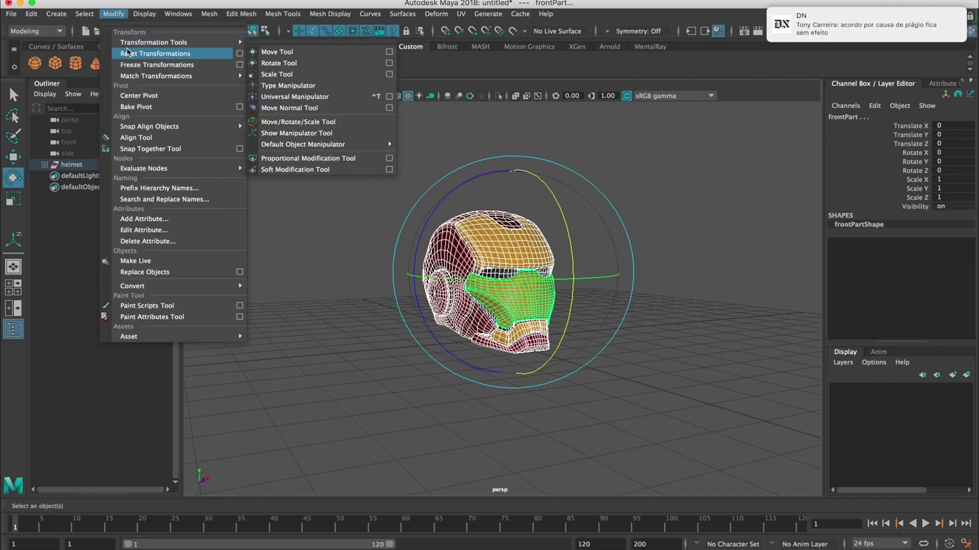
{"action": "left_click", "coordinate": [154, 53]}
{"action": "left_click", "coordinate": [31, 14]}
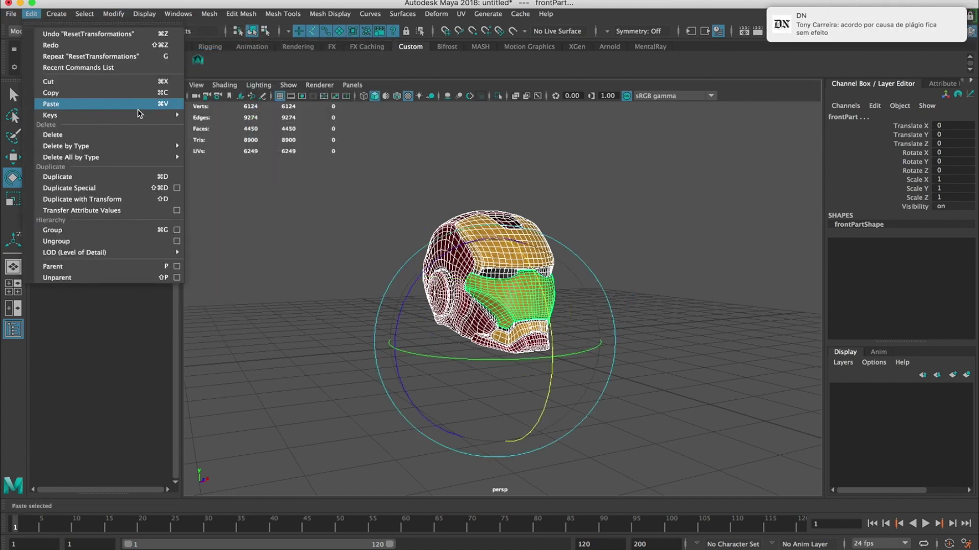
{"action": "mouse_move", "coordinate": [102, 139]}
{"action": "left_click", "coordinate": [216, 156]}
{"action": "left_click", "coordinate": [370, 170]}
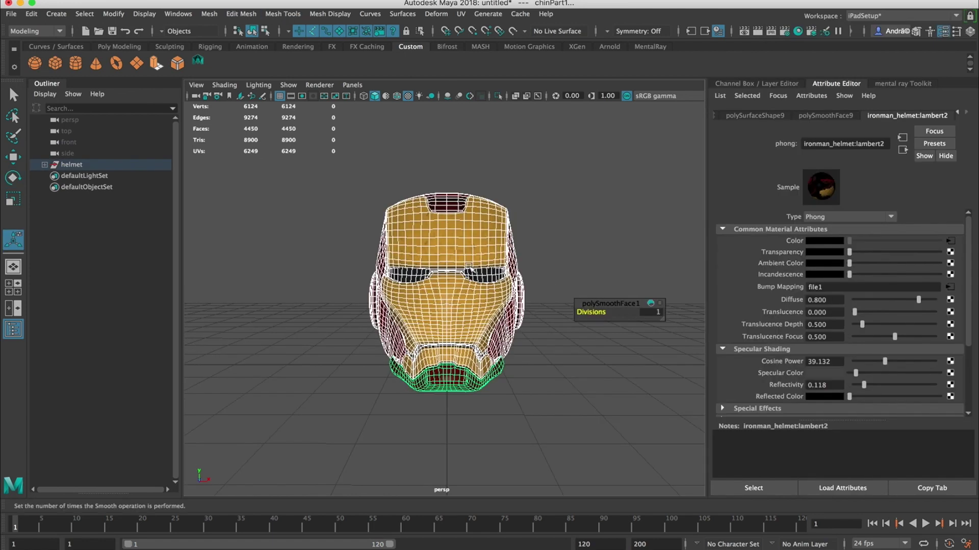
{"action": "left_click", "coordinate": [563, 196]}
{"action": "left_click_drag", "start_coordinate": [564, 196], "coordinate": [485, 232], "text": "alt"}
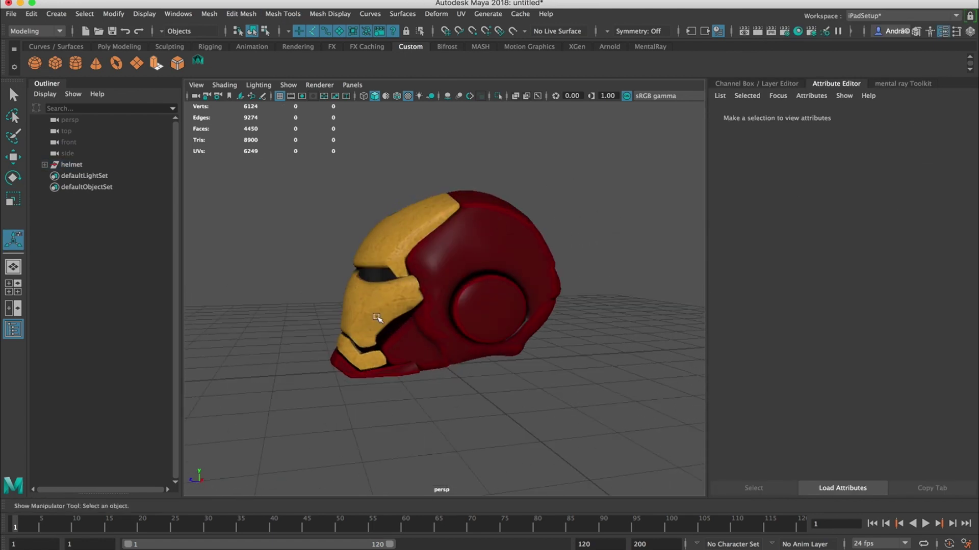
{"action": "left_click_drag", "start_coordinate": [326, 323], "coordinate": [362, 387]}
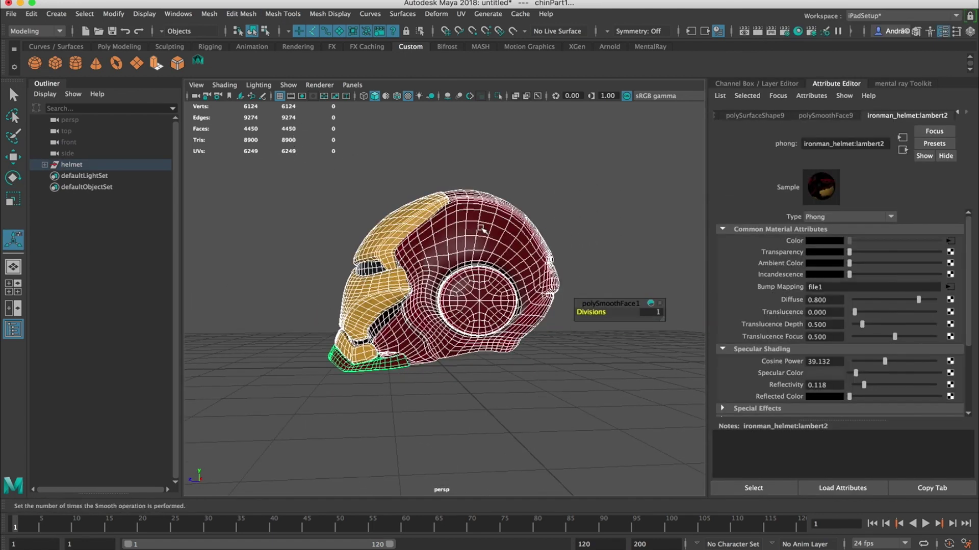
{"action": "left_click", "coordinate": [615, 183]}
{"action": "left_click_drag", "start_coordinate": [364, 231], "coordinate": [592, 232], "text": "alt"}
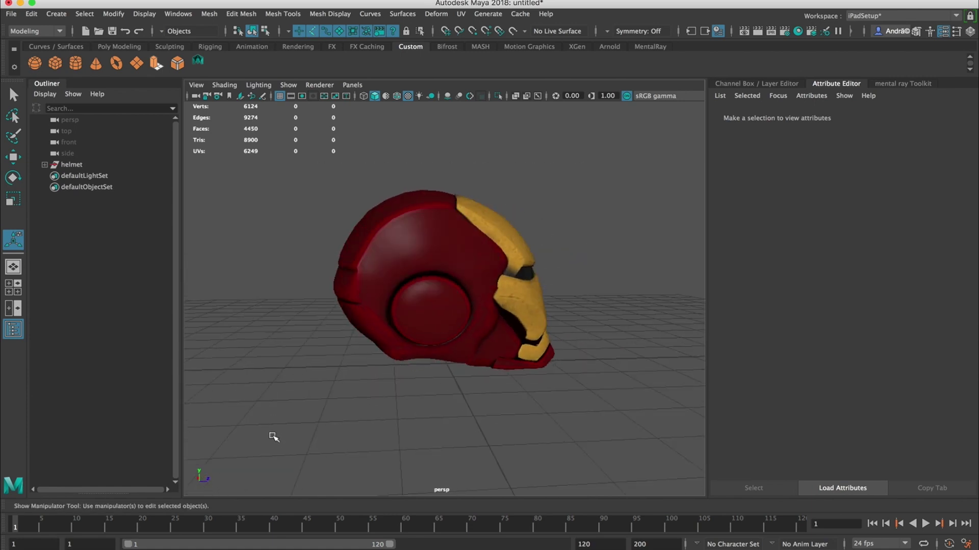
{"action": "left_click_drag", "start_coordinate": [273, 437], "coordinate": [566, 219]}
{"action": "left_click_drag", "start_coordinate": [484, 412], "coordinate": [434, 421], "text": "alt"}
{"action": "left_click", "coordinate": [494, 417]}
{"action": "left_click_drag", "start_coordinate": [541, 395], "coordinate": [548, 362], "text": "alt"}
{"action": "left_click", "coordinate": [548, 362]}
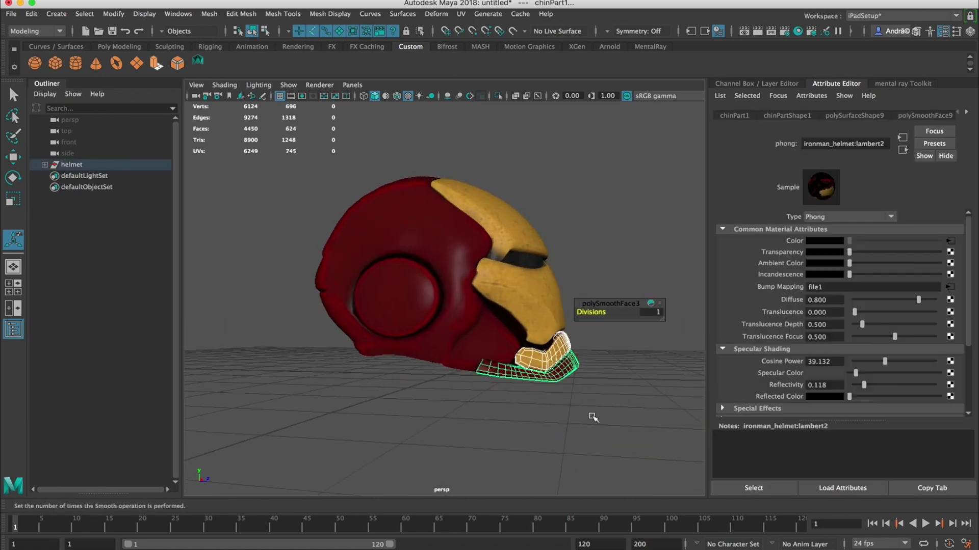
{"action": "left_click_drag", "start_coordinate": [590, 415], "coordinate": [367, 421], "text": "alt"}
{"action": "left_click_drag", "start_coordinate": [498, 419], "coordinate": [523, 369], "text": "alt"}
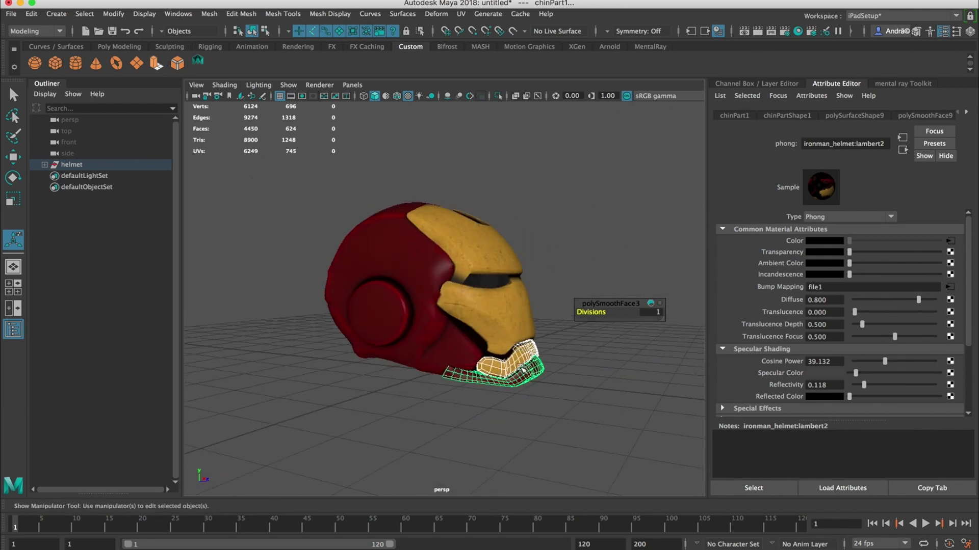
{"action": "left_click", "coordinate": [496, 266]}
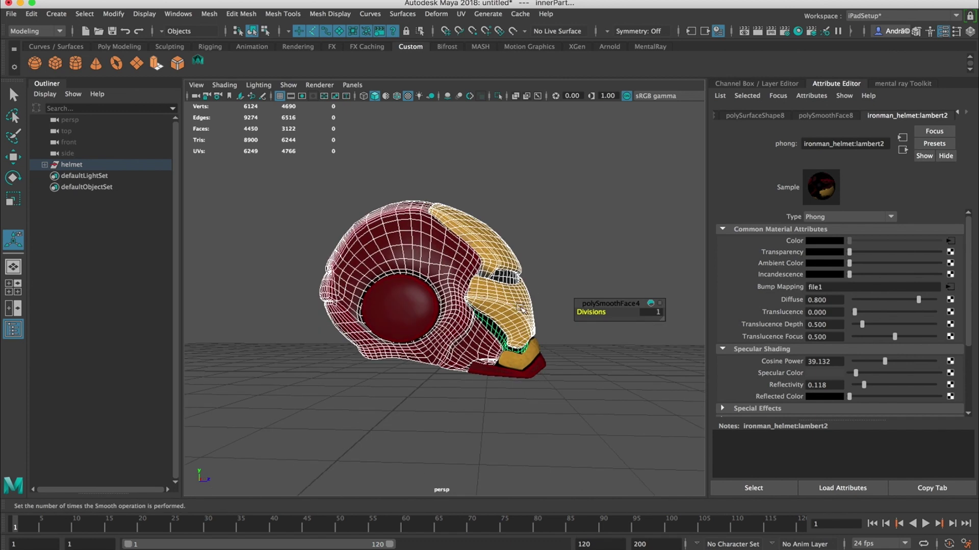
{"action": "left_click", "coordinate": [521, 308]}
{"action": "key", "text": "e"}
{"action": "left_click_drag", "start_coordinate": [530, 334], "coordinate": [538, 373]}
{"action": "key", "text": "ctrl+z"}
{"action": "left_click", "coordinate": [586, 267]}
{"action": "left_click_drag", "start_coordinate": [588, 271], "coordinate": [517, 277], "text": "alt"}
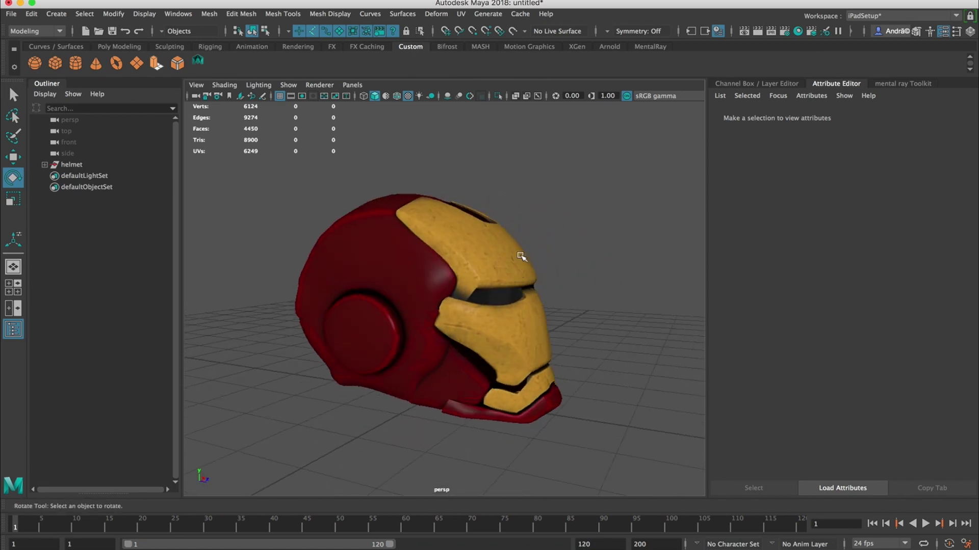
{"action": "left_click", "coordinate": [488, 228]}
{"action": "left_click", "coordinate": [557, 262]}
{"action": "left_click_drag", "start_coordinate": [557, 262], "coordinate": [519, 268], "text": "alt"}
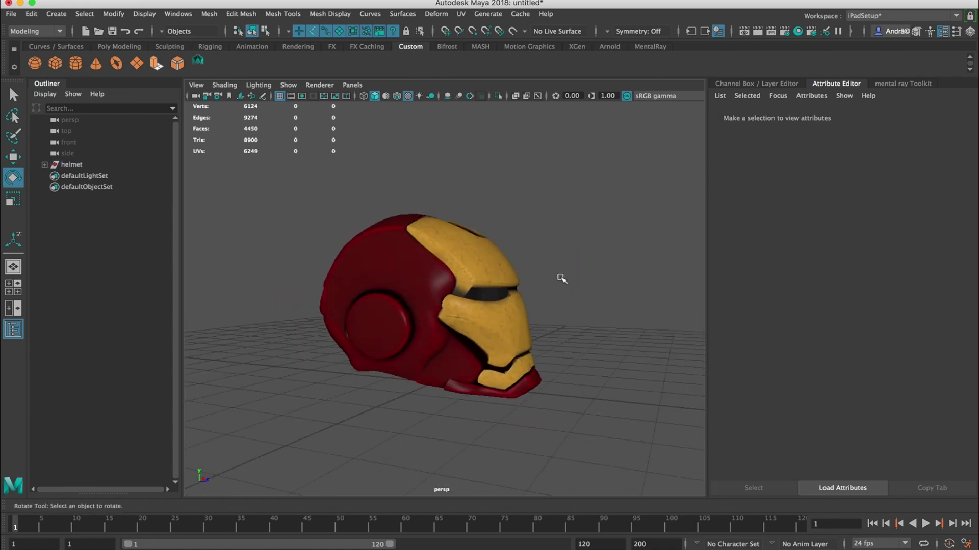
{"action": "left_click_drag", "start_coordinate": [600, 296], "coordinate": [404, 292], "text": "alt"}
{"action": "scroll", "coordinate": [404, 292], "scroll_direction": "down", "scroll_amount": 1}
{"action": "middle_click_drag", "start_coordinate": [393, 292], "coordinate": [401, 286], "text": "alt"}
{"action": "left_click_drag", "start_coordinate": [401, 286], "coordinate": [395, 305], "text": "alt"}
Step: Expand the helmet group in the Outliner and switch to the Right side view
{"action": "left_click", "coordinate": [46, 164]}
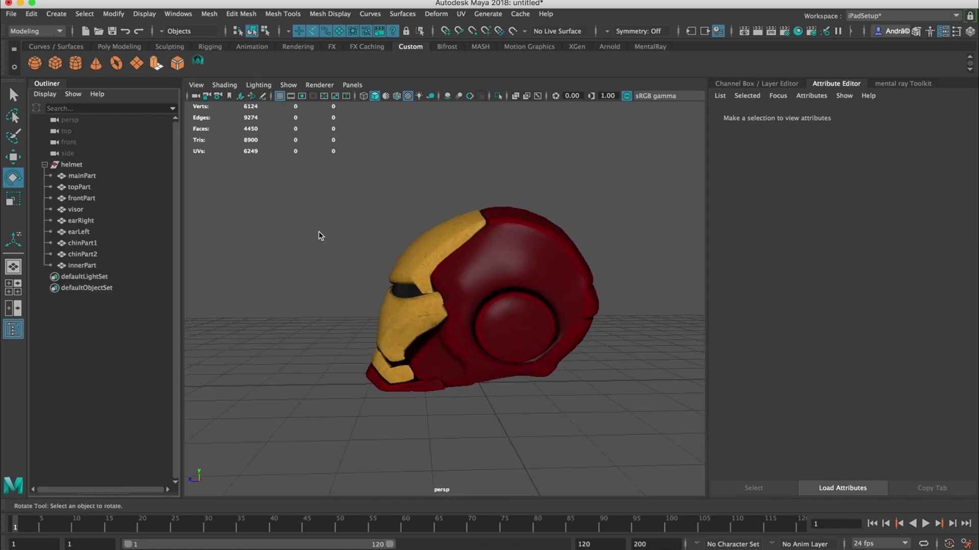
{"action": "left_click", "coordinate": [431, 190]}
{"action": "key", "text": "space"}
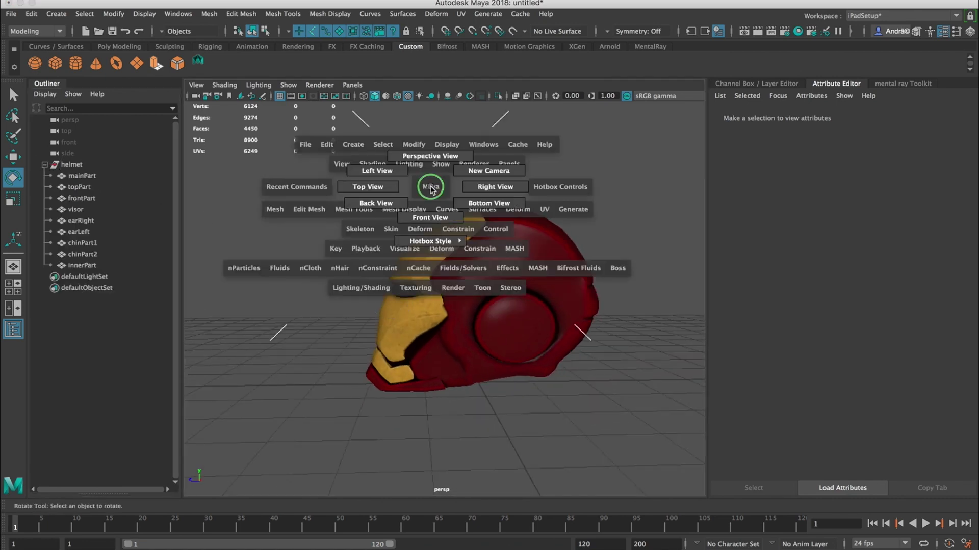
{"action": "left_click", "coordinate": [469, 188]}
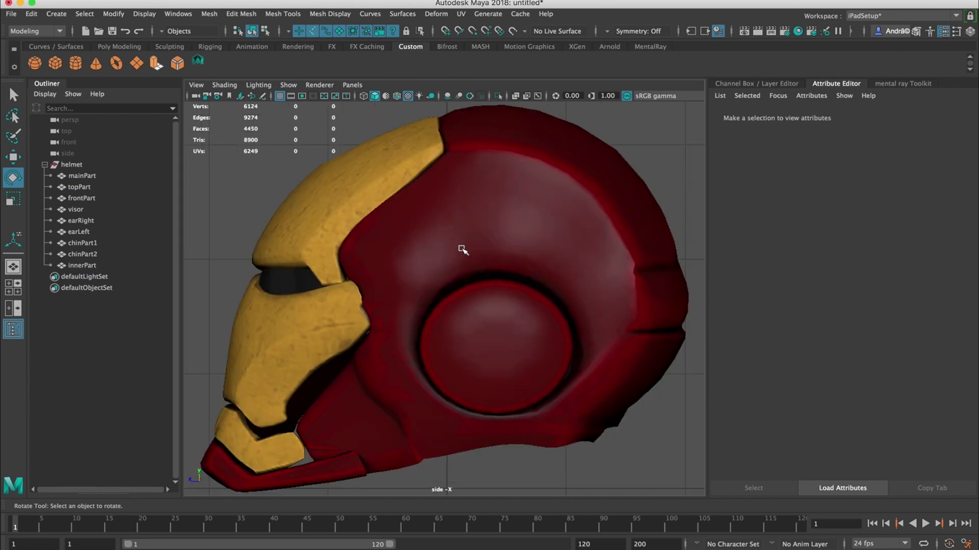
{"action": "scroll", "coordinate": [482, 265], "scroll_direction": "down", "scroll_amount": 10}
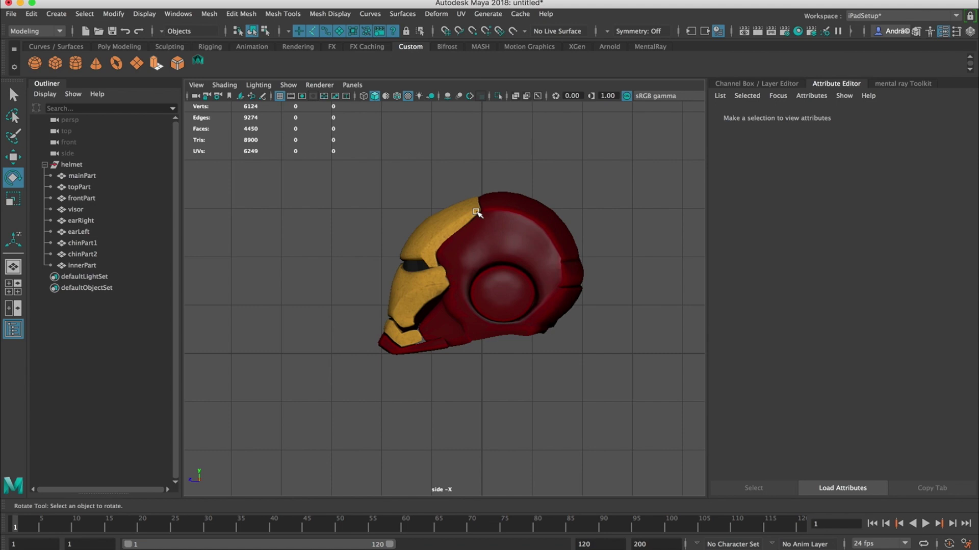
{"action": "scroll", "coordinate": [414, 228], "scroll_direction": "up", "scroll_amount": 3}
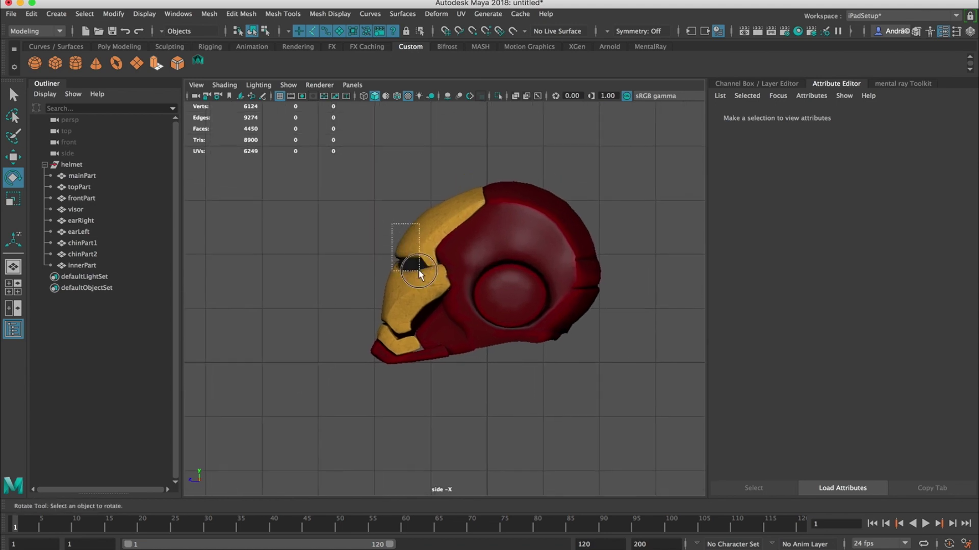
Step: Select topPart, frontPart and visor, test-move them off the helmet, undo, and zoom in
{"action": "left_click_drag", "start_coordinate": [419, 274], "coordinate": [418, 273]}
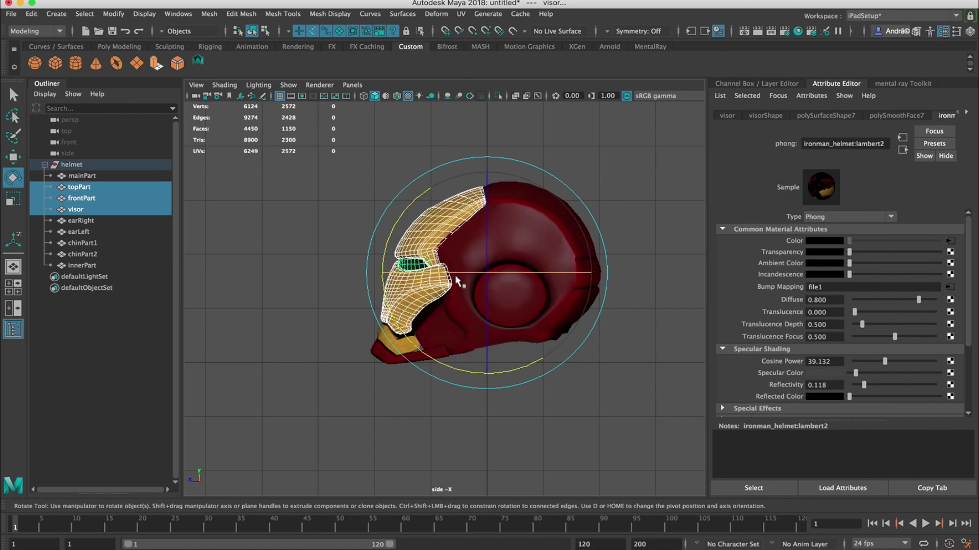
{"action": "key", "text": "w"}
{"action": "left_click_drag", "start_coordinate": [486, 274], "coordinate": [431, 204]}
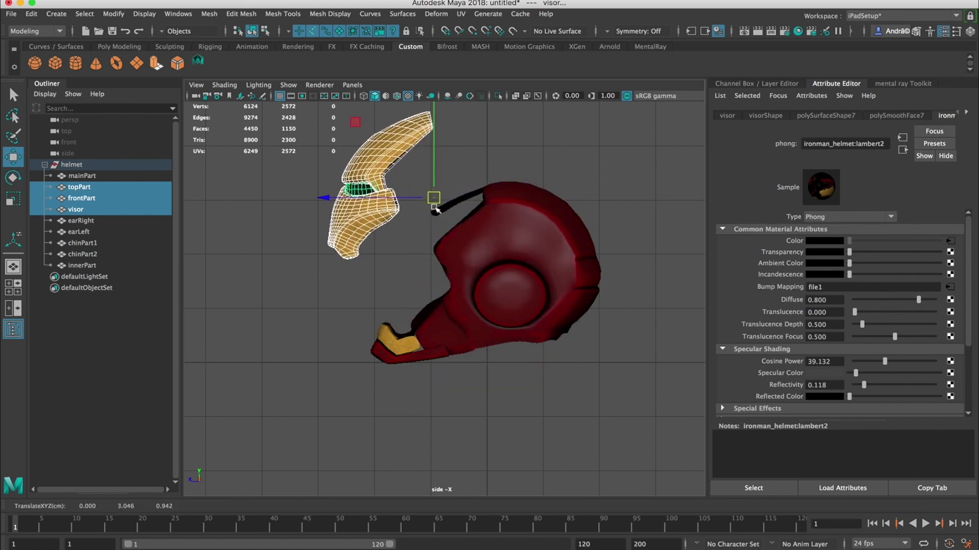
{"action": "left_click", "coordinate": [482, 197]}
{"action": "key", "text": "ctrl+z"}
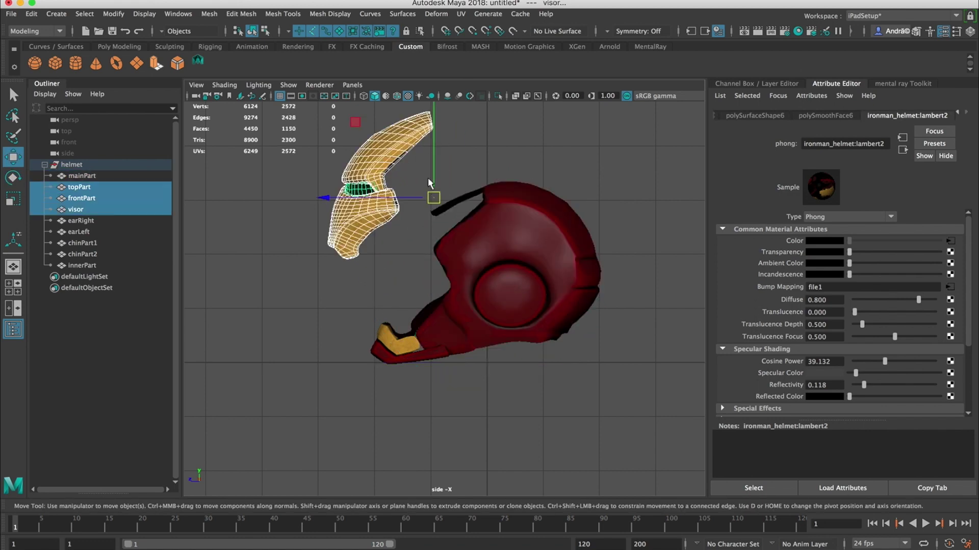
{"action": "middle_click_drag", "start_coordinate": [434, 189], "coordinate": [442, 226], "text": "alt"}
{"action": "key", "text": "ctrl+z"}
{"action": "right_click_drag", "start_coordinate": [503, 273], "coordinate": [610, 354], "text": "alt"}
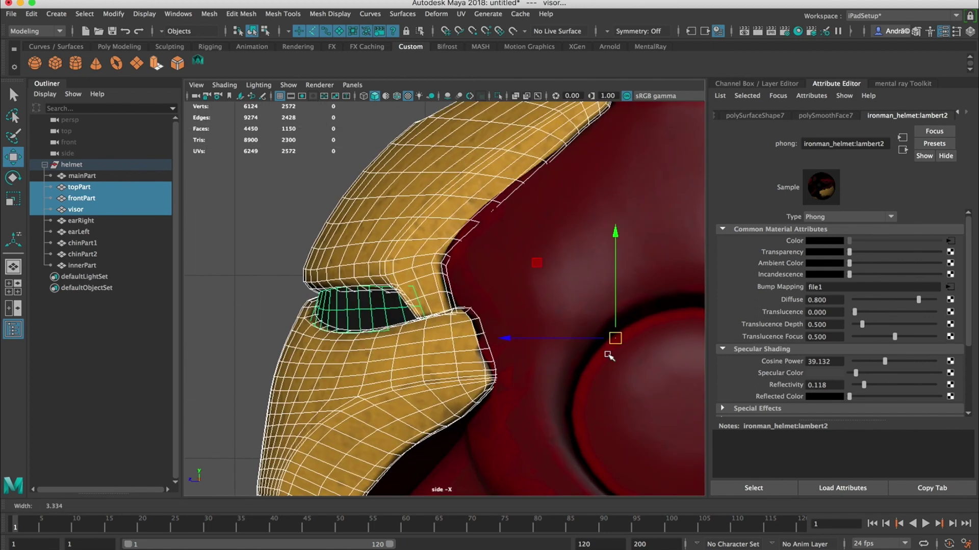
{"action": "middle_click_drag", "start_coordinate": [564, 307], "coordinate": [542, 326], "text": "alt"}
{"action": "scroll", "coordinate": [541, 327], "scroll_direction": "down", "scroll_amount": 5}
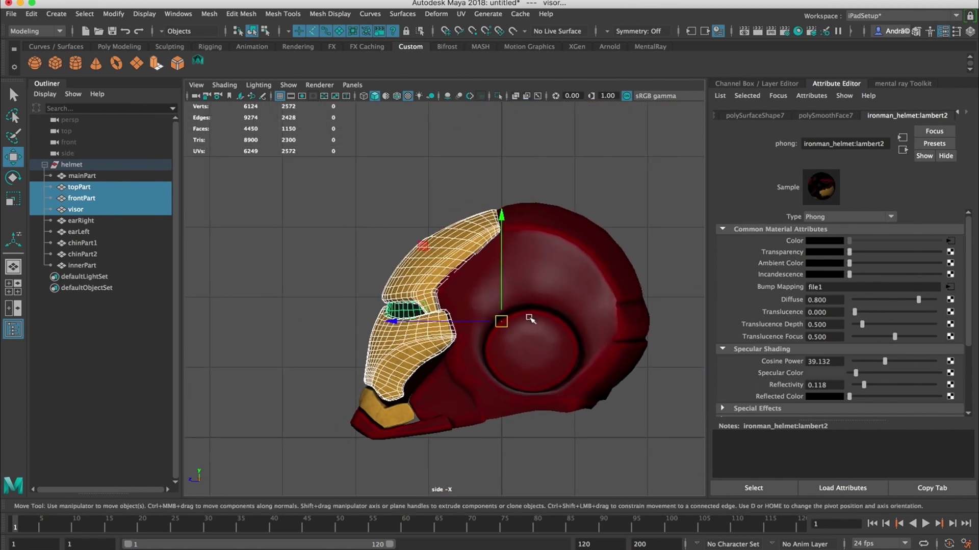
Step: Move the faceplate pivot to the helmet top, test its rotation, then group the three pieces
{"action": "key", "text": "d"}
{"action": "left_click_drag", "start_coordinate": [507, 316], "coordinate": [497, 192]}
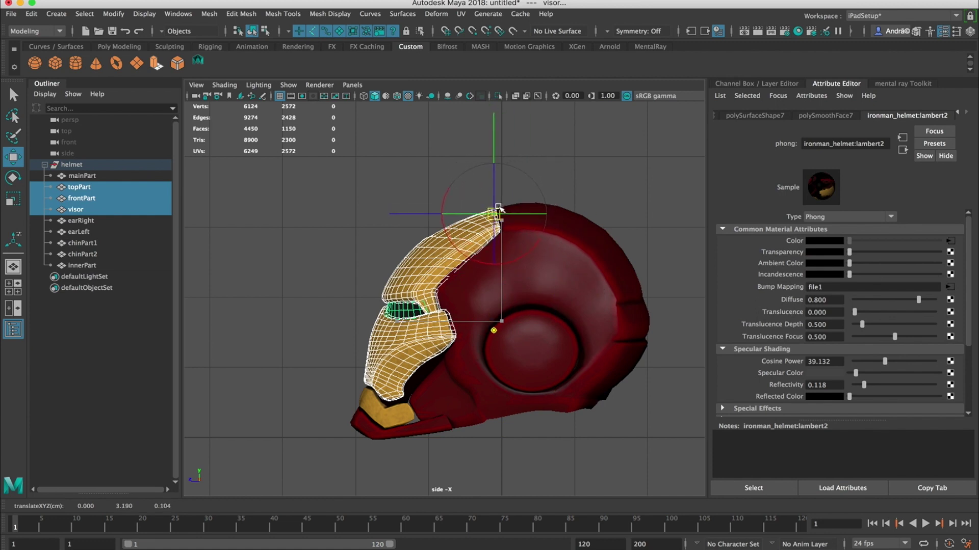
{"action": "key", "text": "d"}
{"action": "key", "text": "e"}
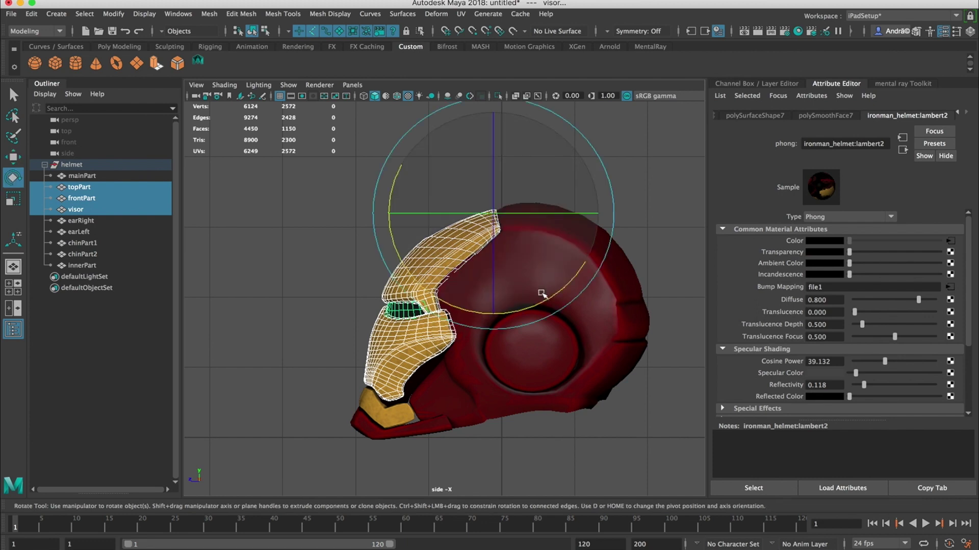
{"action": "left_click_drag", "start_coordinate": [540, 290], "coordinate": [468, 275]}
{"action": "key", "text": "ctrl+z"}
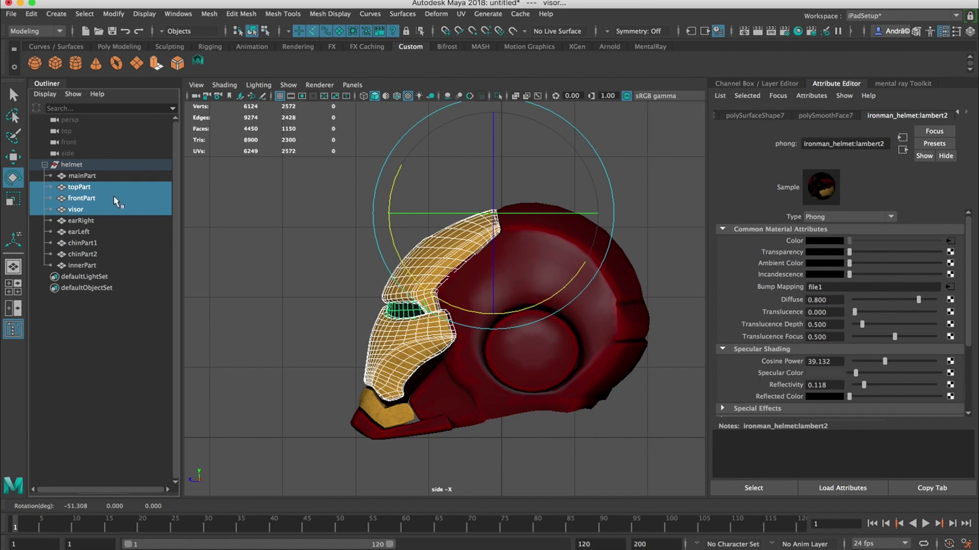
{"action": "key", "text": "ctrl+g"}
{"action": "double_click", "coordinate": [77, 244]}
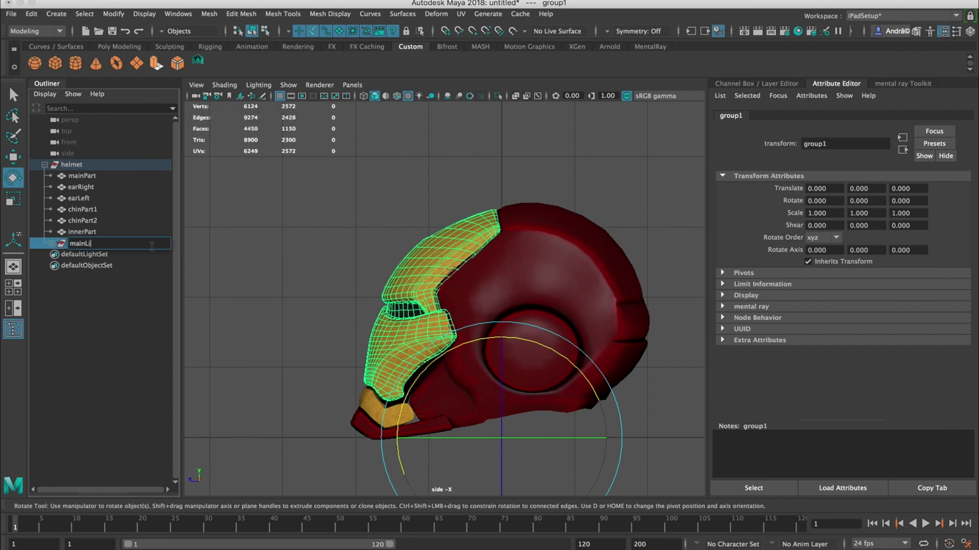
Step: Name the group mainLid, parent it under helmet, and raise its pivot to the helmet's crown
{"action": "key", "text": "Return"}
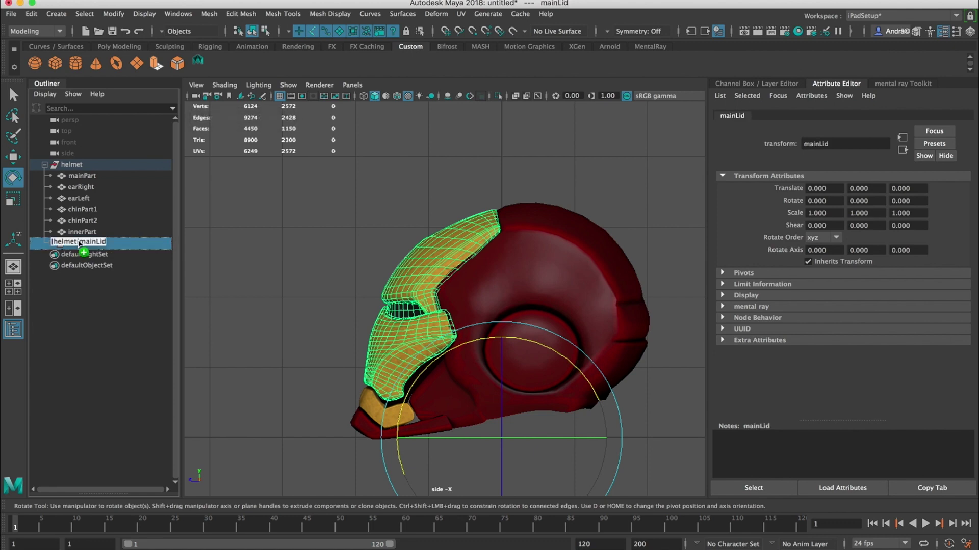
{"action": "left_click_drag", "start_coordinate": [79, 243], "coordinate": [85, 186]}
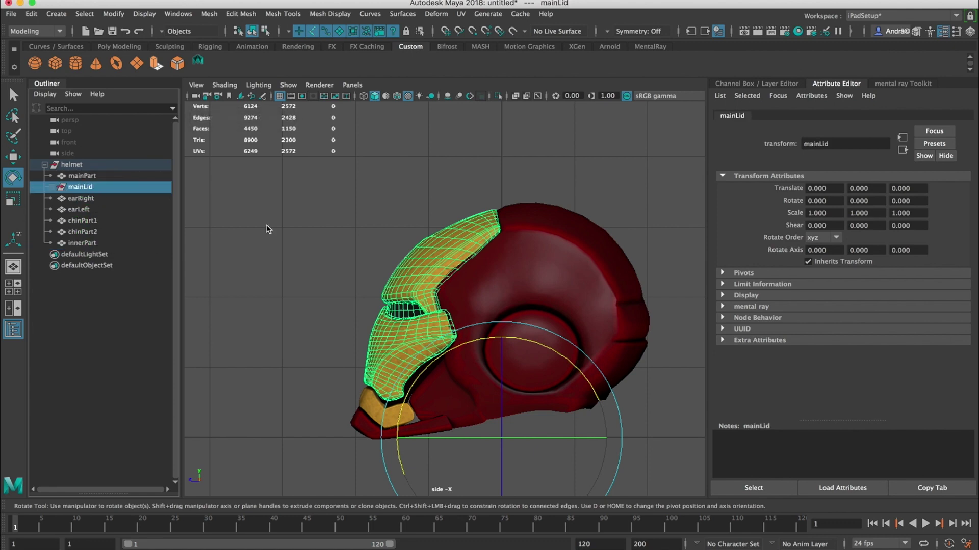
{"action": "key", "text": "d"}
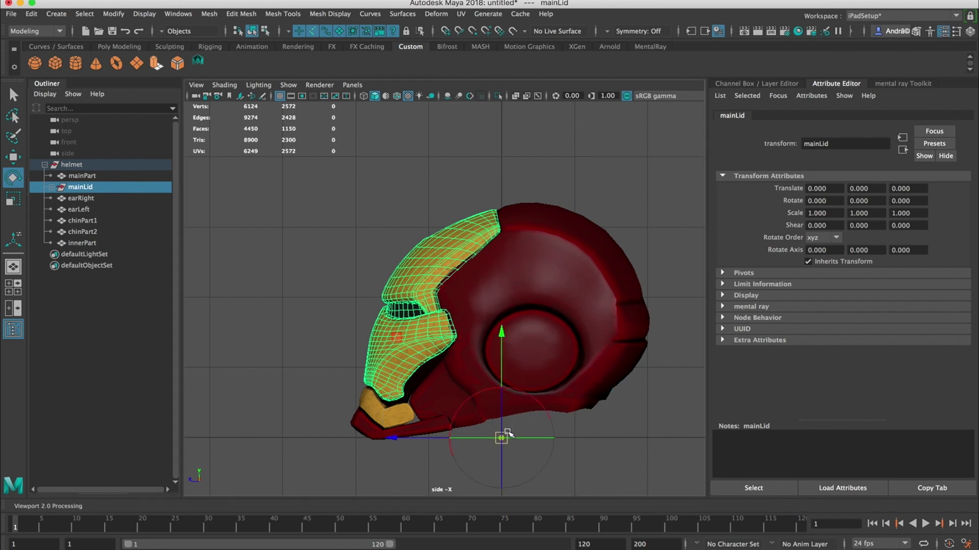
{"action": "left_click_drag", "start_coordinate": [503, 435], "coordinate": [510, 389]}
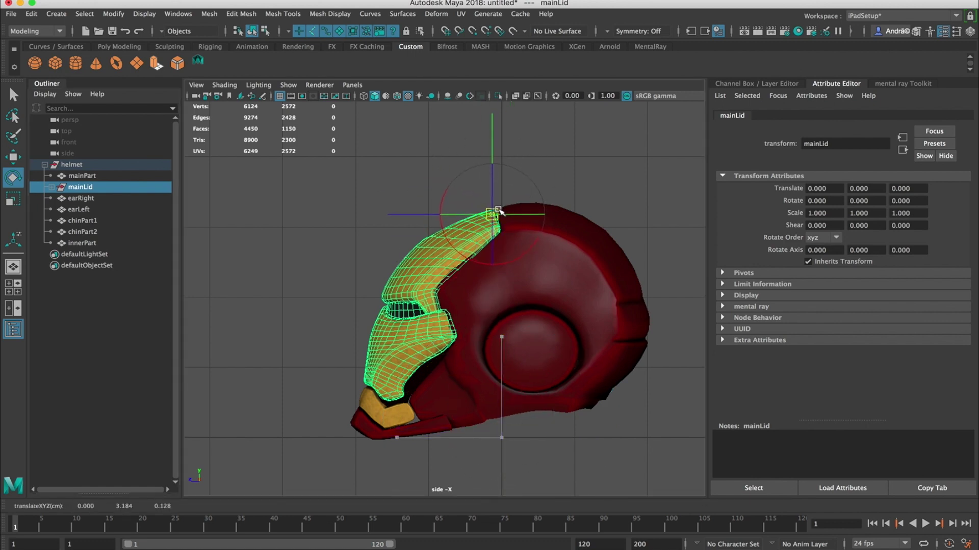
{"action": "key", "text": "d"}
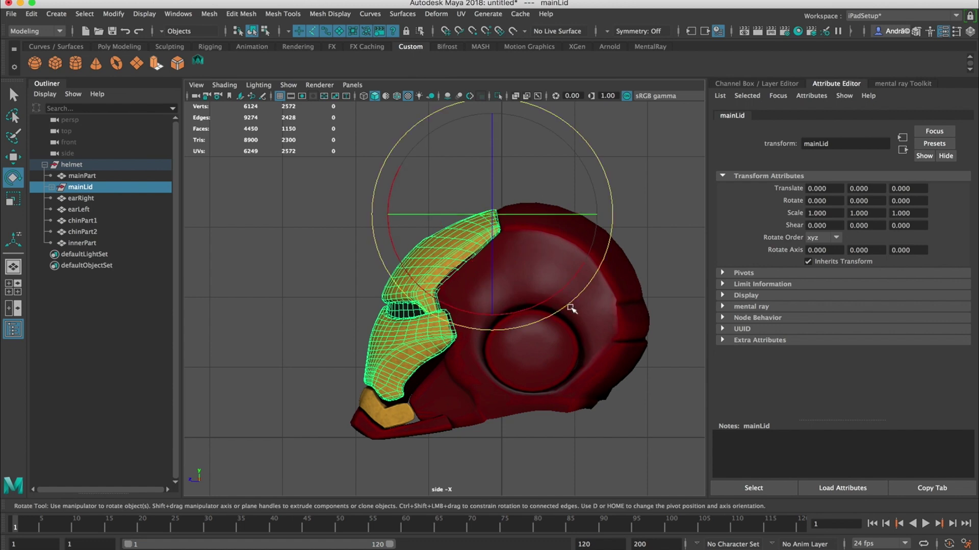
Step: Swing mainLid open about 72 degrees around its crown pivot
{"action": "left_click_drag", "start_coordinate": [571, 309], "coordinate": [433, 226]}
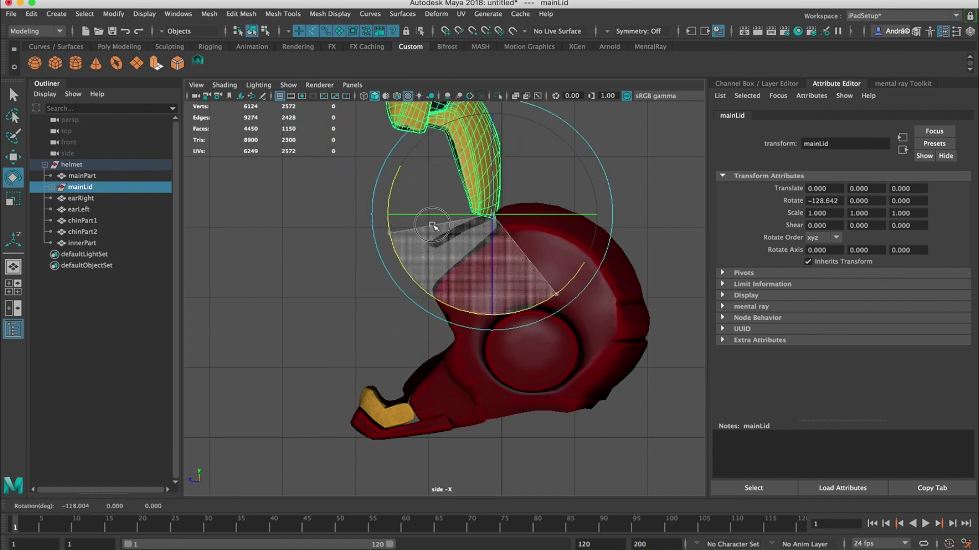
{"action": "key", "text": "ctrl+z"}
{"action": "key", "text": "d"}
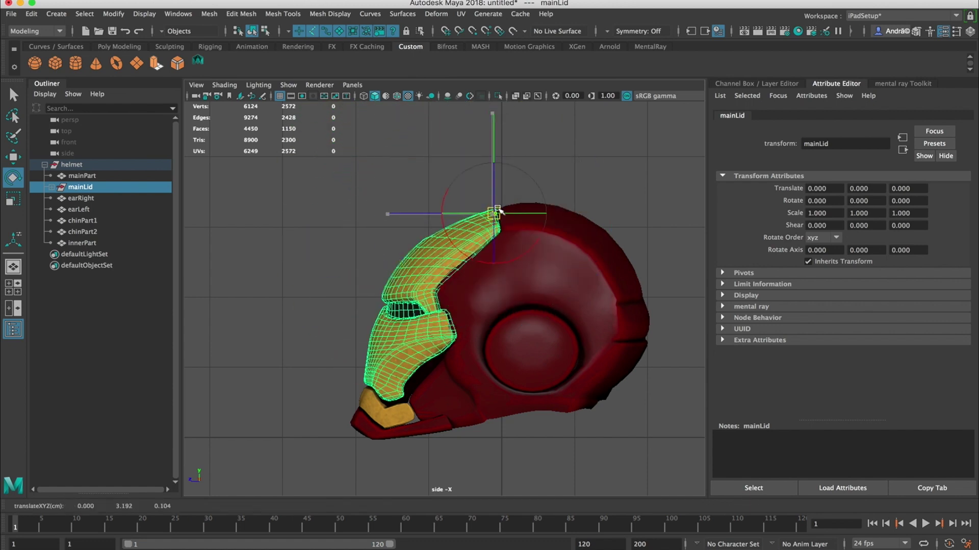
{"action": "key", "text": "d"}
{"action": "left_click_drag", "start_coordinate": [554, 297], "coordinate": [468, 232]}
{"action": "middle_click_drag", "start_coordinate": [467, 232], "coordinate": [514, 305], "text": "alt"}
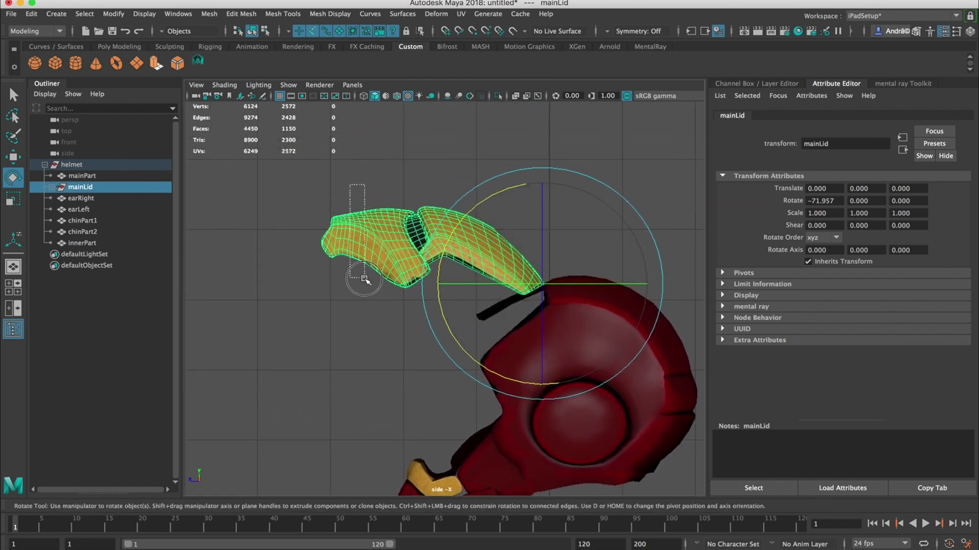
{"action": "left_click_drag", "start_coordinate": [365, 279], "coordinate": [363, 277]}
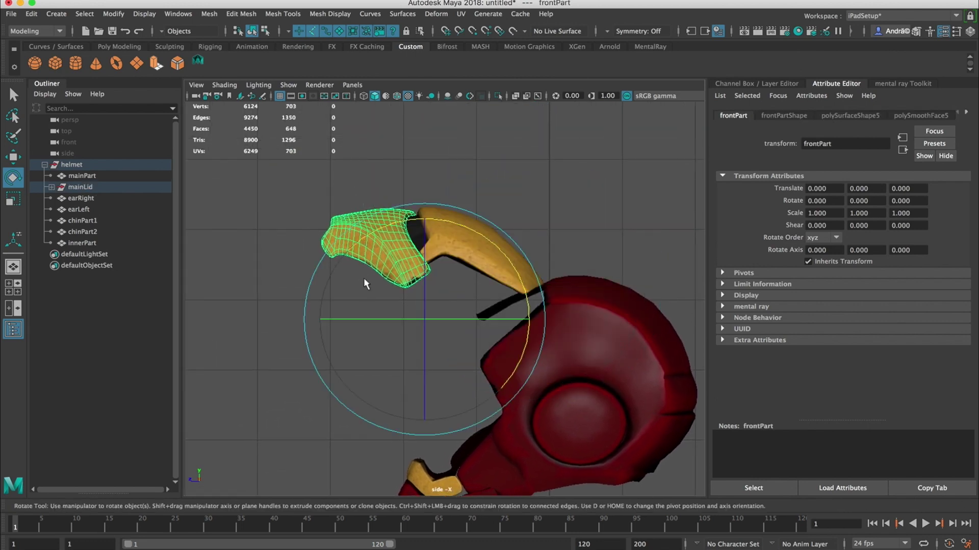
Step: Select the visor, return the viewport to perspective view, and undo an accidental move
{"action": "left_click", "coordinate": [389, 182]}
{"action": "scroll", "coordinate": [375, 212], "scroll_direction": "up", "scroll_amount": 3}
{"action": "left_click", "coordinate": [405, 237]}
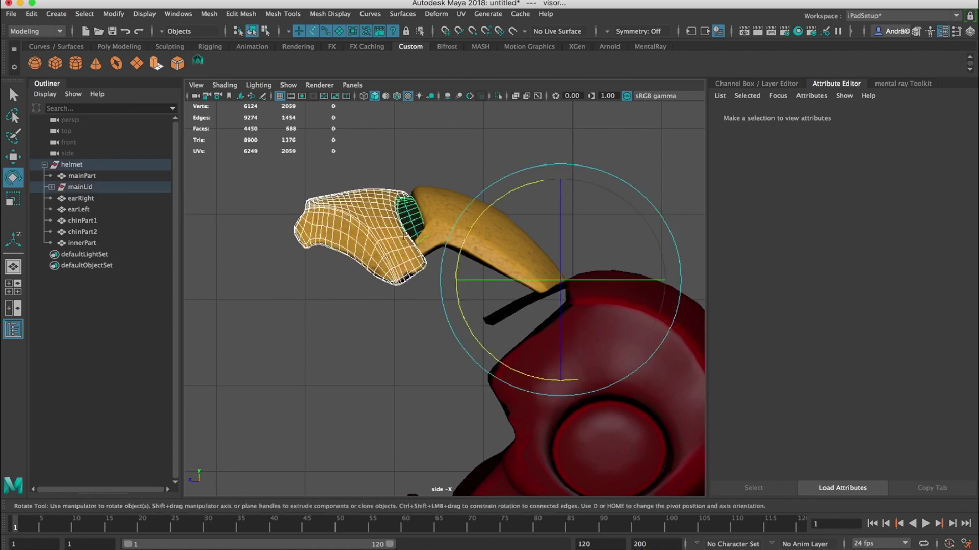
{"action": "key", "text": "space"}
{"action": "left_click_drag", "start_coordinate": [427, 217], "coordinate": [368, 233]}
{"action": "key", "text": "w"}
{"action": "key", "text": "super+z"}
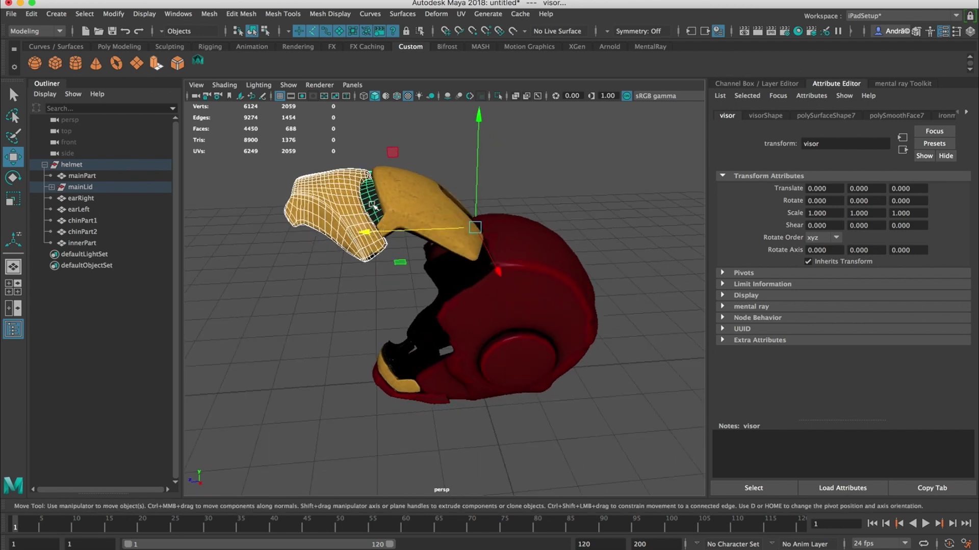
{"action": "left_click", "coordinate": [373, 207]}
Step: Select frontPart and test-rotate it upward about X, then undo the trial
{"action": "left_click", "coordinate": [398, 207]}
{"action": "left_click", "coordinate": [370, 203]}
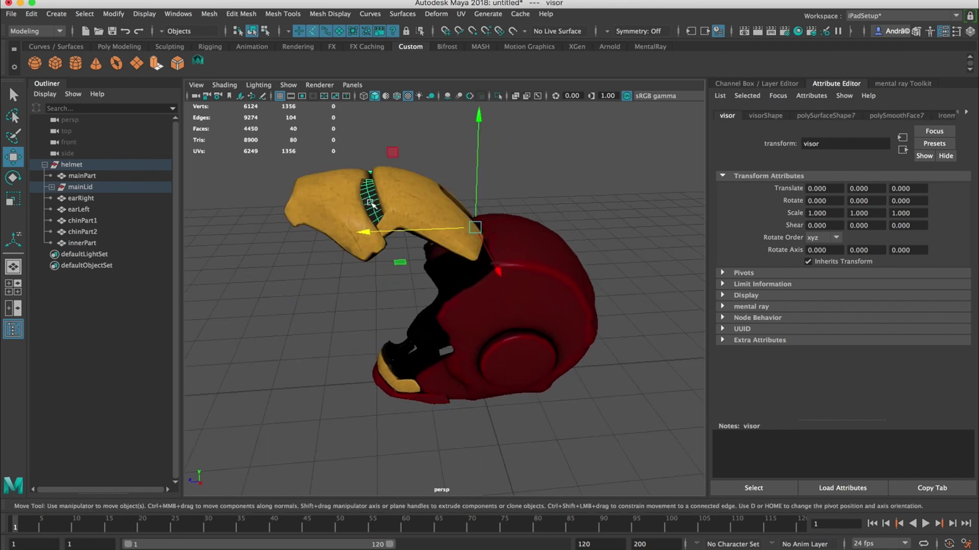
{"action": "left_click", "coordinate": [324, 184]}
{"action": "key", "text": "e"}
{"action": "left_click_drag", "start_coordinate": [342, 172], "coordinate": [360, 138]}
{"action": "left_click", "coordinate": [361, 136]}
{"action": "left_click", "coordinate": [378, 234]}
{"action": "left_click", "coordinate": [355, 196]}
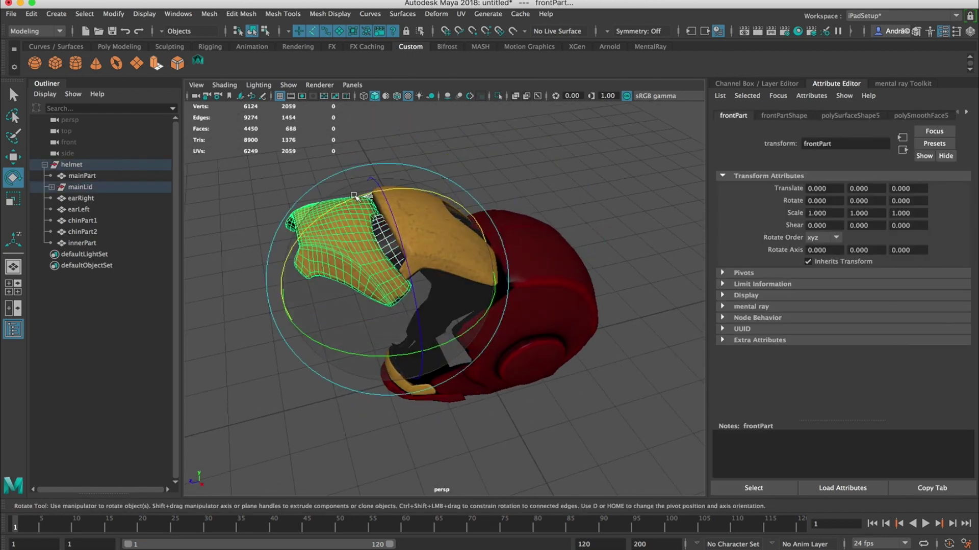
{"action": "left_click_drag", "start_coordinate": [360, 205], "coordinate": [338, 208]}
{"action": "key", "text": "ctrl+z"}
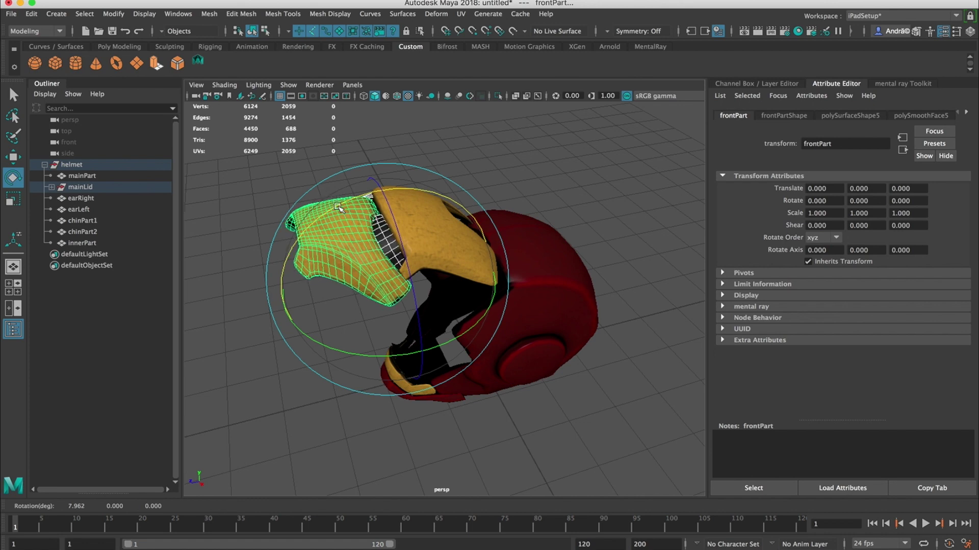
Step: In a side view, move frontPart's pivot up toward the lid hinge
{"action": "left_click_drag", "start_coordinate": [498, 174], "coordinate": [453, 229], "text": "alt"}
{"action": "key", "text": "space"}
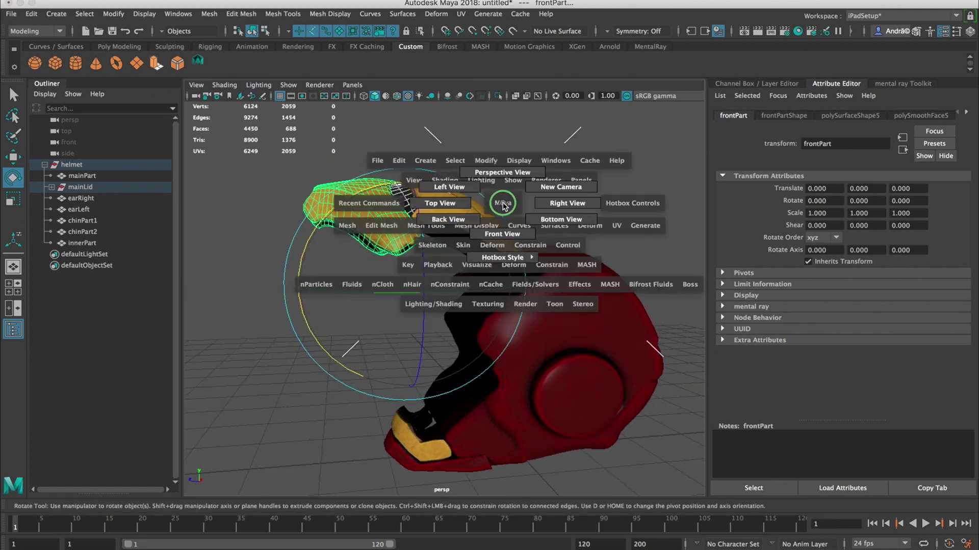
{"action": "left_click_drag", "start_coordinate": [511, 207], "coordinate": [538, 210]}
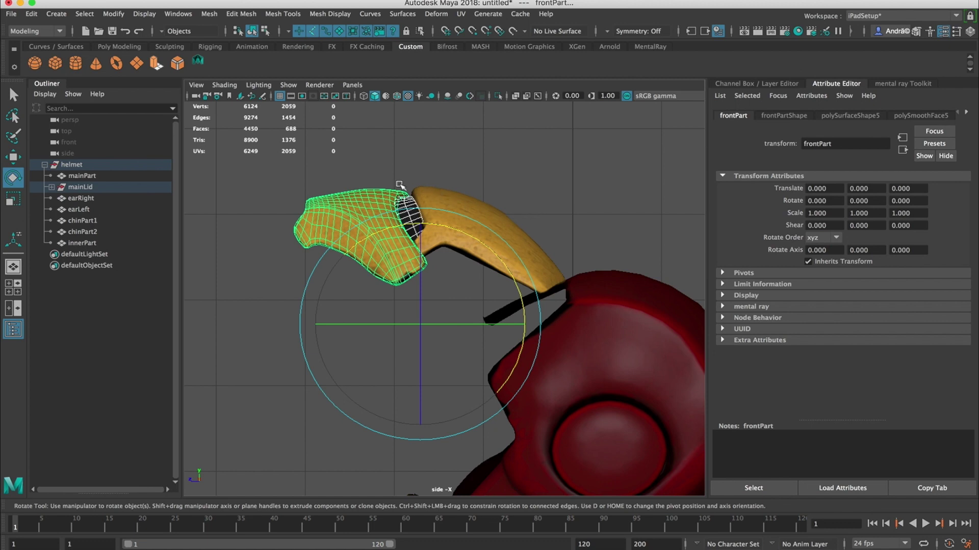
{"action": "scroll", "coordinate": [399, 184], "scroll_direction": "up", "scroll_amount": 1}
{"action": "key", "text": "w"}
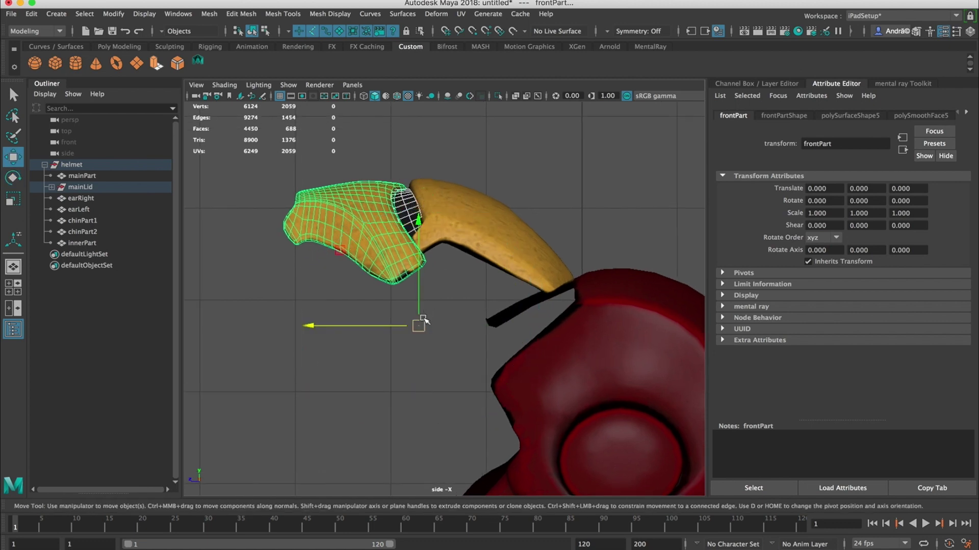
{"action": "left_click_drag", "start_coordinate": [419, 325], "coordinate": [406, 217]}
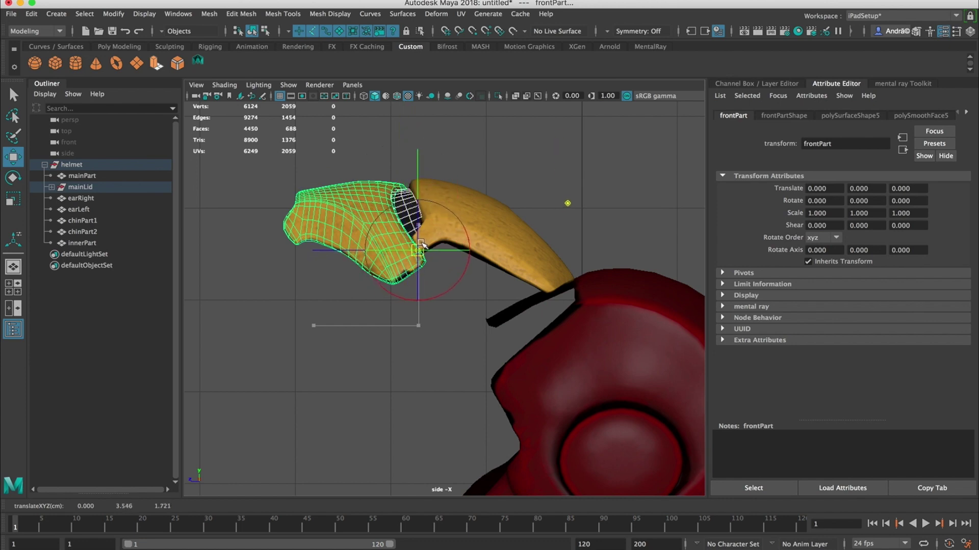
{"action": "key", "text": "d"}
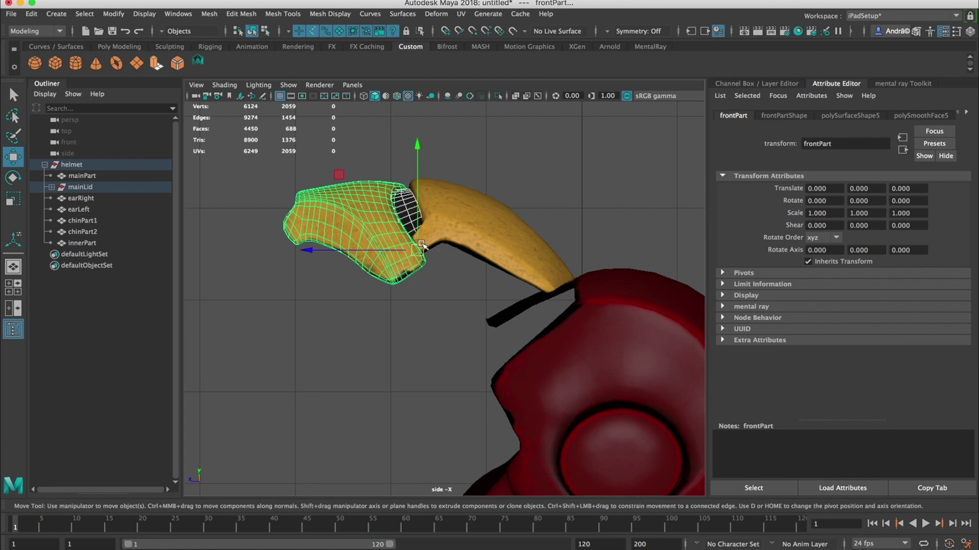
Step: Group frontPart and visor as secLid and place its pivot at the lid hinge
{"action": "left_click", "coordinate": [52, 187]}
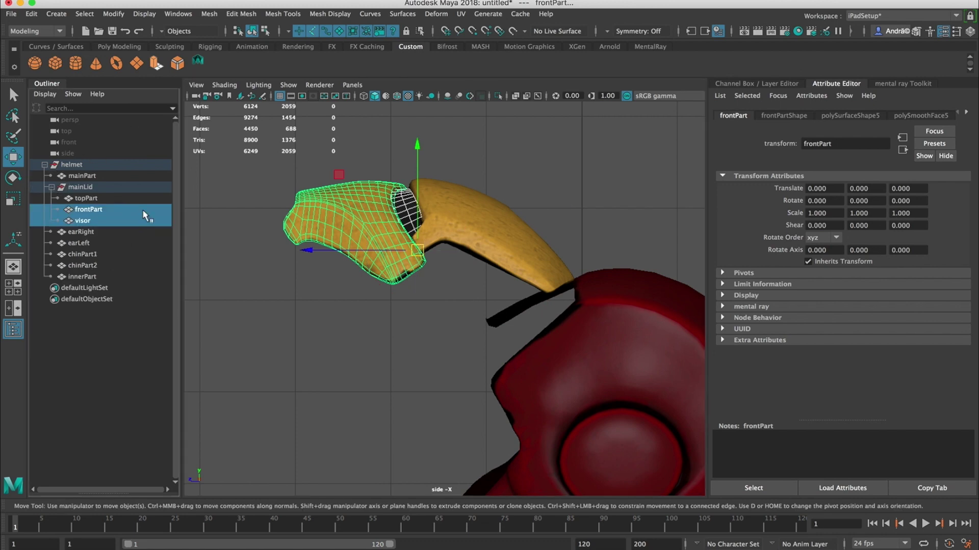
{"action": "key", "text": "ctrl+g"}
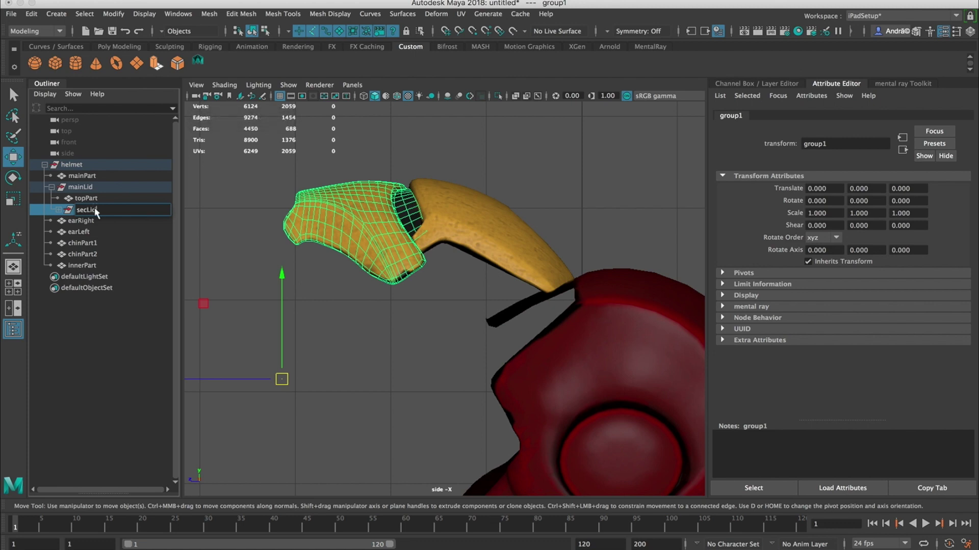
{"action": "key", "text": "d"}
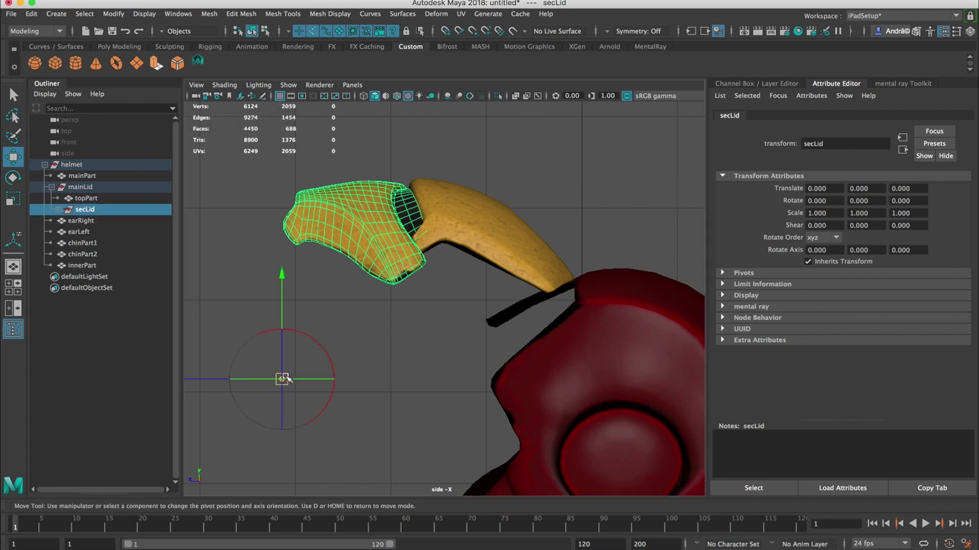
{"action": "left_click_drag", "start_coordinate": [278, 374], "coordinate": [364, 223]}
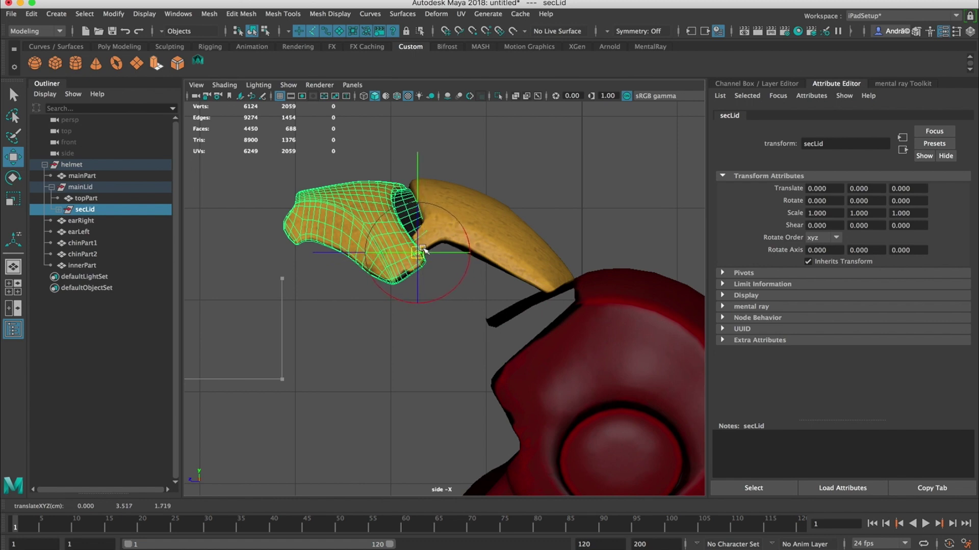
{"action": "key", "text": "e"}
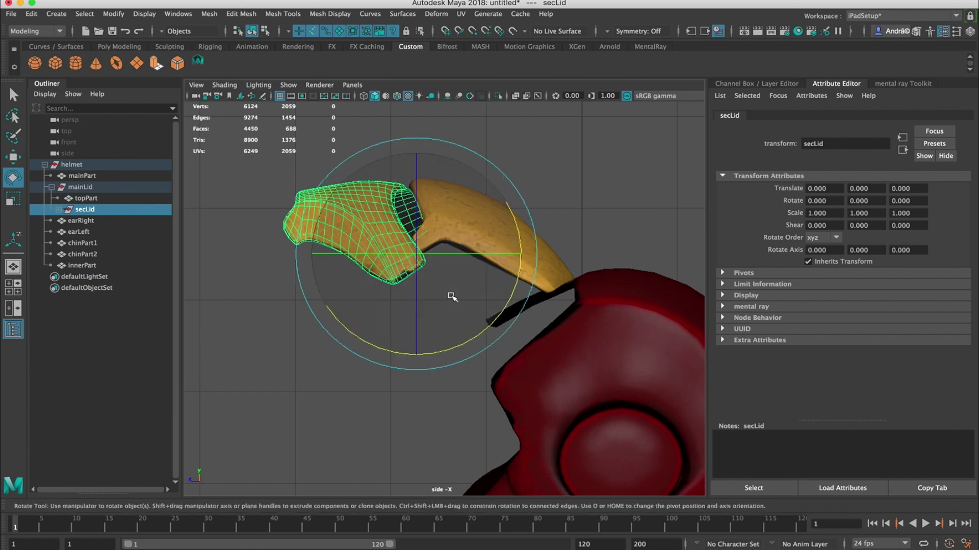
{"action": "left_click_drag", "start_coordinate": [493, 322], "coordinate": [535, 267]}
Step: Back in perspective view, swing secLid back up into place
{"action": "key", "text": "space"}
{"action": "left_click_drag", "start_coordinate": [573, 210], "coordinate": [600, 196]}
{"action": "left_click", "coordinate": [613, 164]}
{"action": "left_click_drag", "start_coordinate": [613, 164], "coordinate": [343, 304], "text": "alt"}
{"action": "left_click", "coordinate": [331, 273]}
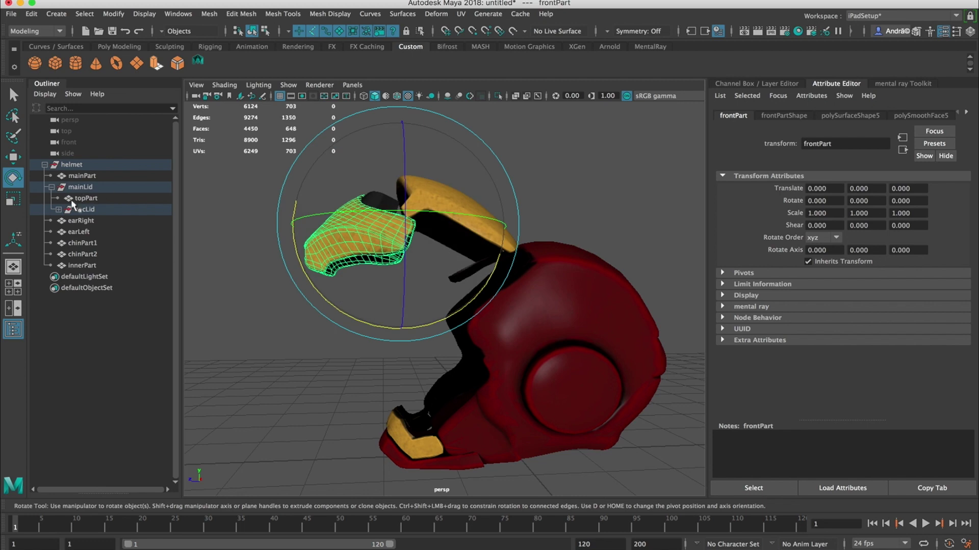
{"action": "left_click_drag", "start_coordinate": [325, 294], "coordinate": [289, 246]}
Step: Select mainLid and rotate it open around X
{"action": "left_click", "coordinate": [82, 176]}
{"action": "left_click", "coordinate": [84, 186]}
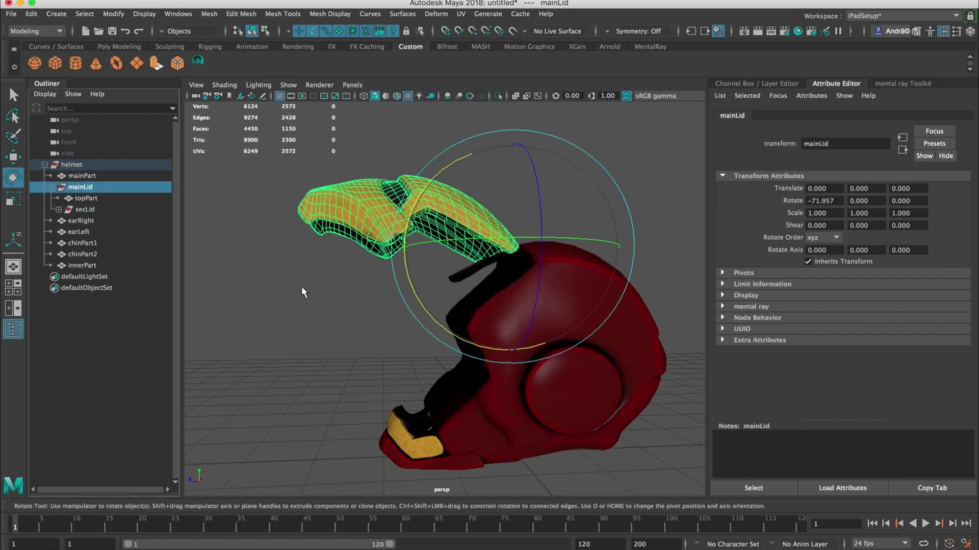
{"action": "left_click_drag", "start_coordinate": [453, 323], "coordinate": [402, 279]}
Step: Open mainLid to about -108° and test-rotate the chin pieces, undoing the trials
{"action": "middle_click_drag", "start_coordinate": [443, 380], "coordinate": [467, 238], "text": "alt"}
{"action": "right_click_drag", "start_coordinate": [429, 248], "coordinate": [447, 288], "text": "alt"}
{"action": "left_click_drag", "start_coordinate": [416, 265], "coordinate": [381, 403]}
{"action": "mouse_move", "coordinate": [420, 376]}
{"action": "left_mouse_down", "text": "alt"}
{"action": "mouse_move", "coordinate": [440, 397]}
{"action": "mouse_move", "coordinate": [422, 388]}
{"action": "left_mouse_up", "text": "alt"}
{"action": "left_click_drag", "start_coordinate": [477, 262], "coordinate": [460, 286]}
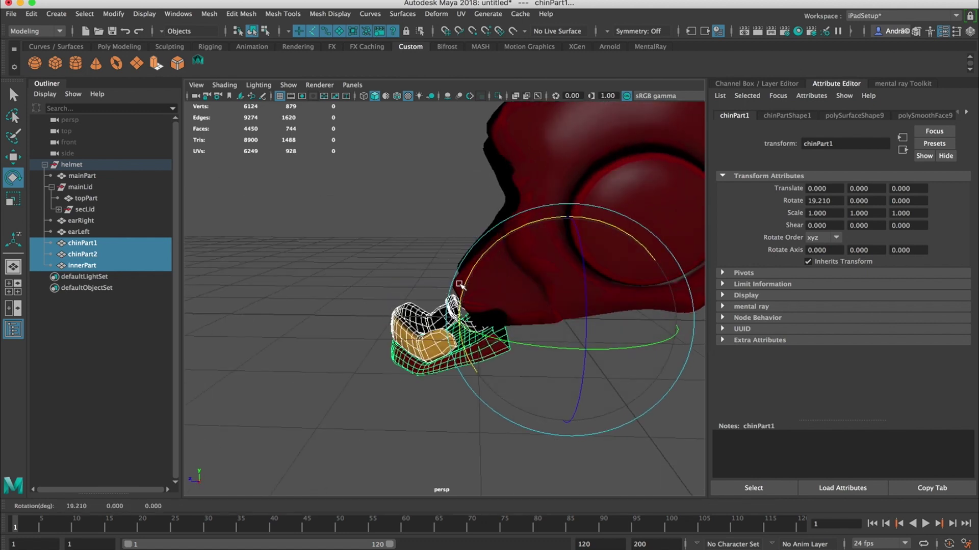
{"action": "key", "text": "super+z"}
{"action": "left_click", "coordinate": [395, 295], "text": "shift"}
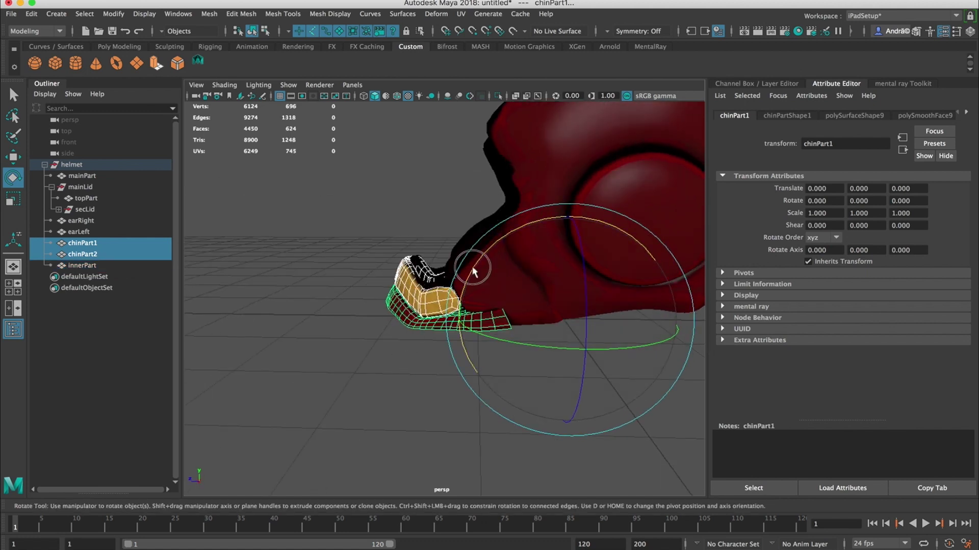
{"action": "left_click_drag", "start_coordinate": [473, 270], "coordinate": [510, 298]}
{"action": "left_click_drag", "start_coordinate": [510, 298], "coordinate": [525, 340], "text": "alt"}
{"action": "key", "text": "super+z"}
{"action": "key", "text": "super+z"}
Step: Try rotating and grouping the chin parts with innerPart, then undo those attempts
{"action": "left_click_drag", "start_coordinate": [530, 376], "coordinate": [545, 363], "text": "alt"}
{"action": "left_click_drag", "start_coordinate": [456, 312], "coordinate": [278, 340]}
{"action": "key", "text": "super+z"}
{"action": "key", "text": "super+g"}
{"action": "key", "text": "super+z"}
{"action": "key", "text": "super+z"}
{"action": "left_click_drag", "start_coordinate": [420, 297], "coordinate": [381, 299], "text": "alt"}
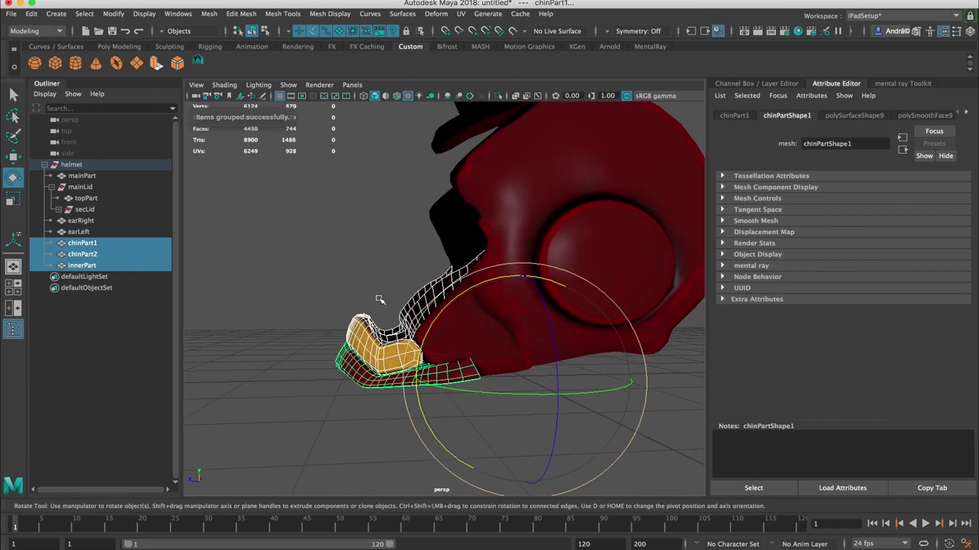
{"action": "key", "text": "super+z"}
{"action": "key", "text": "super+z"}
Step: Group chinPart1 and chinPart2 and rename the new group chinLid
{"action": "left_click", "coordinate": [368, 380], "text": "shift"}
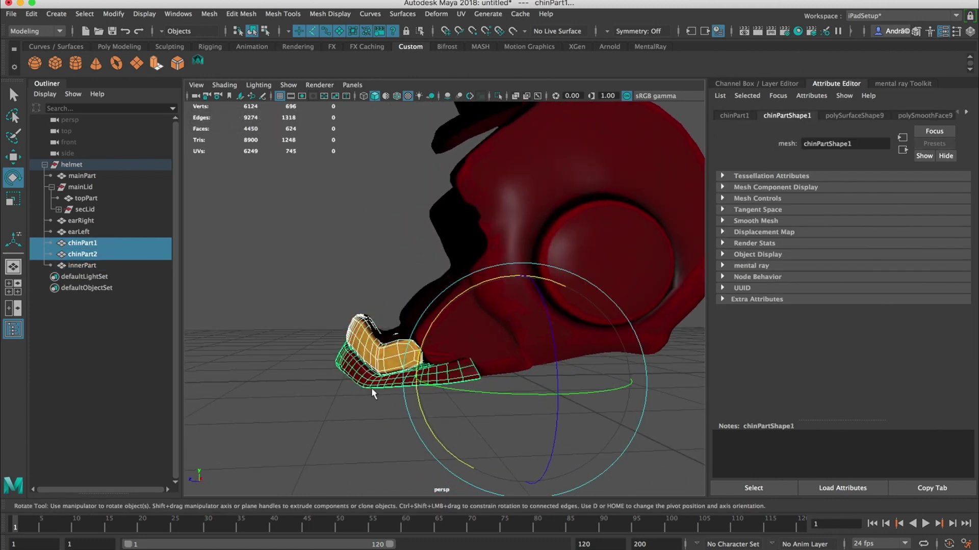
{"action": "left_click_drag", "start_coordinate": [370, 391], "coordinate": [368, 383], "text": "alt"}
{"action": "key", "text": "ctrl+g"}
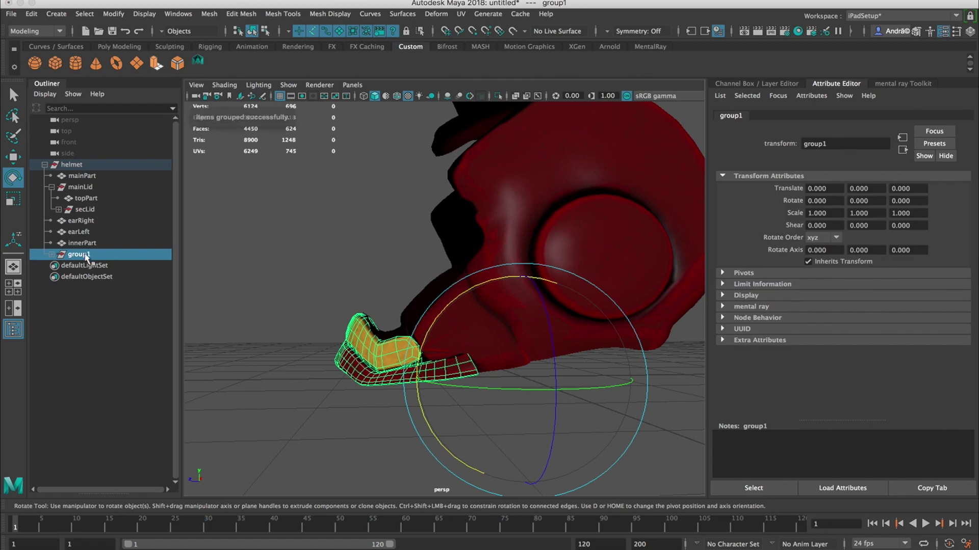
{"action": "double_click", "coordinate": [83, 254]}
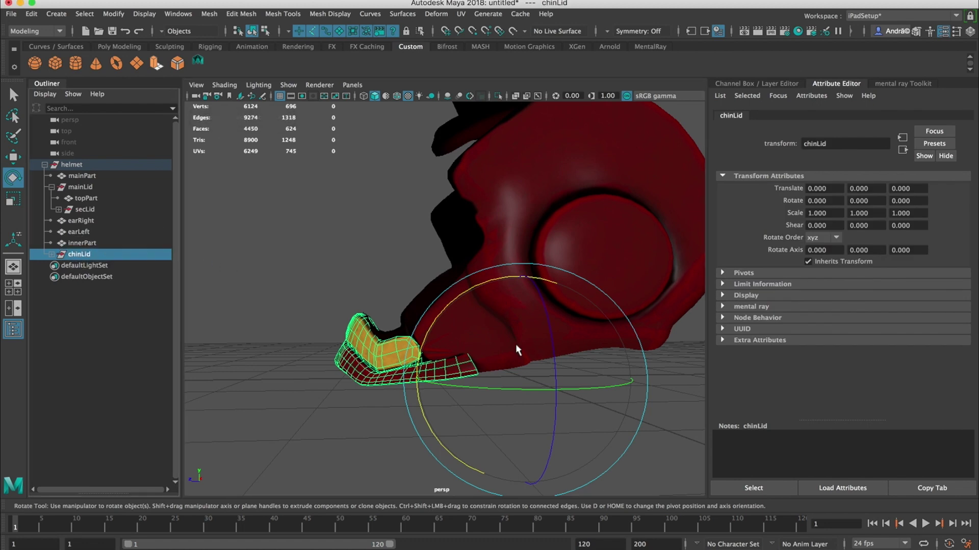
{"action": "key", "text": "space"}
Step: In side view, move chinLid's pivot to the back of the chin and test its rotation
{"action": "left_click_drag", "start_coordinate": [518, 344], "coordinate": [578, 346]}
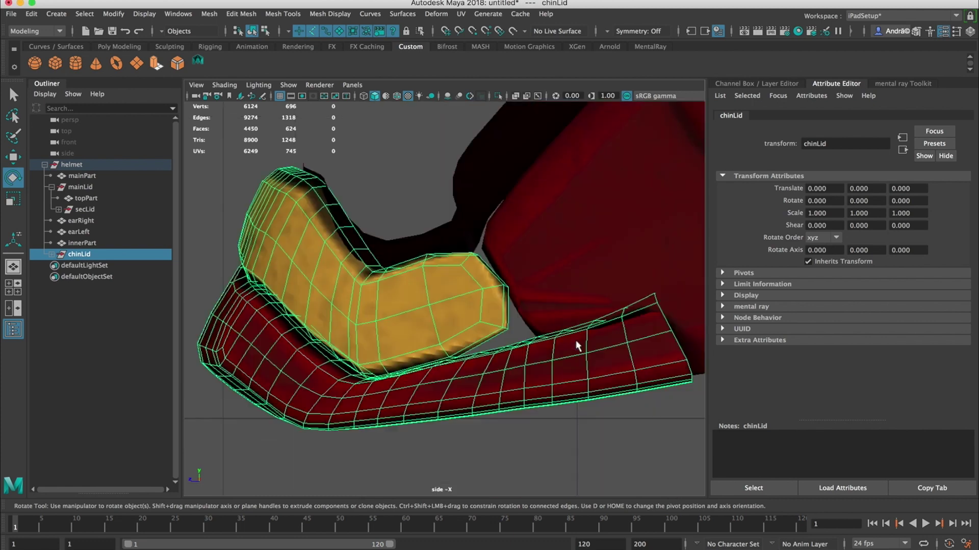
{"action": "scroll", "coordinate": [518, 354], "scroll_direction": "down", "scroll_amount": 8}
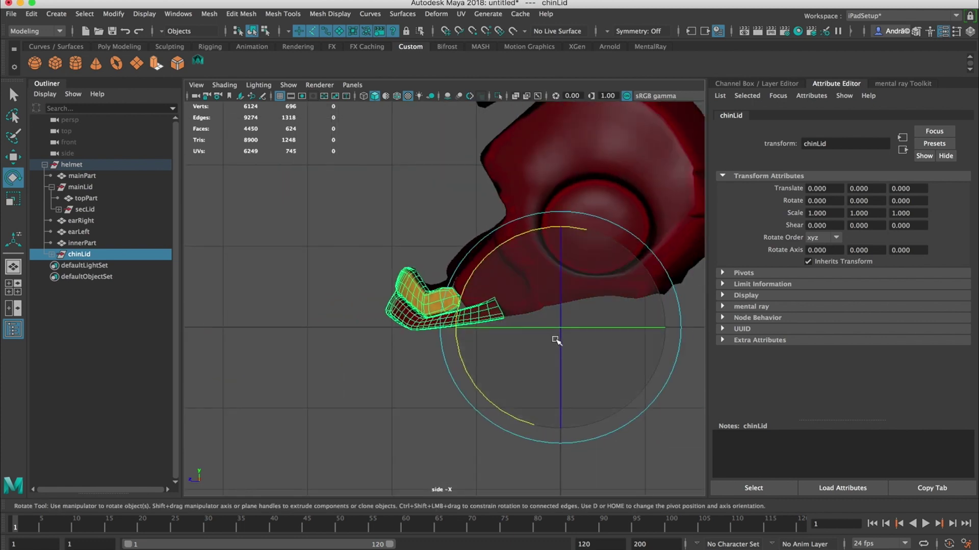
{"action": "key", "text": "d"}
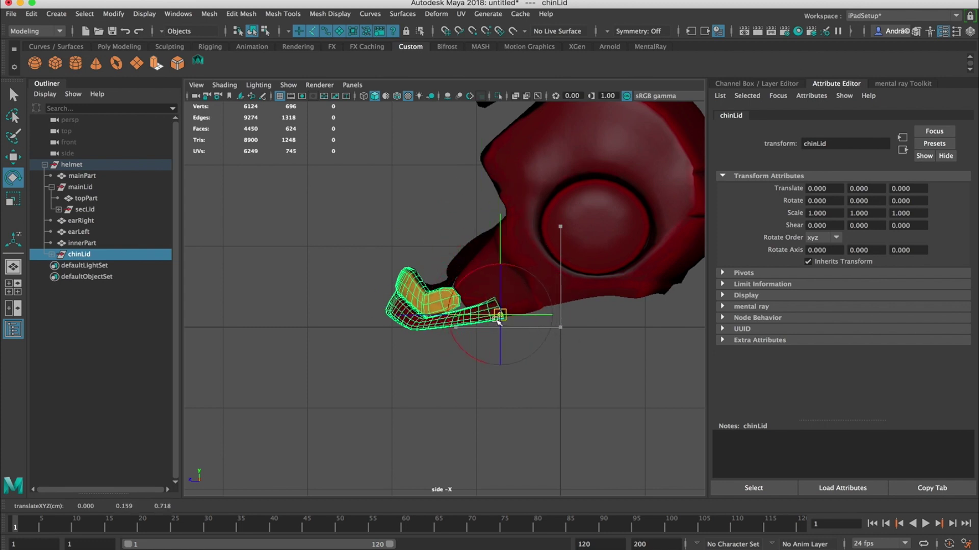
{"action": "key", "text": "d"}
{"action": "scroll", "coordinate": [623, 351], "scroll_direction": "up", "scroll_amount": 8}
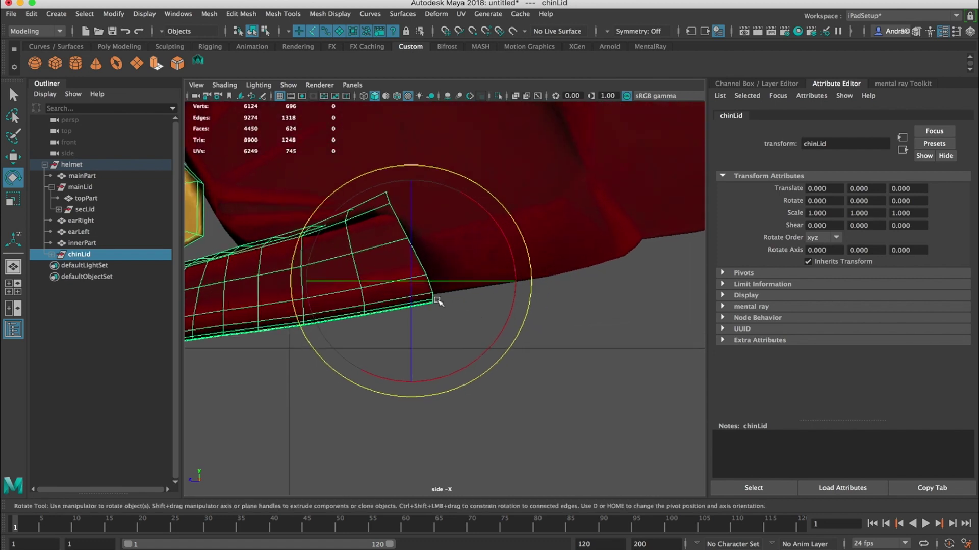
{"action": "middle_click_drag", "start_coordinate": [437, 302], "coordinate": [495, 320], "text": "alt"}
{"action": "key", "text": "d"}
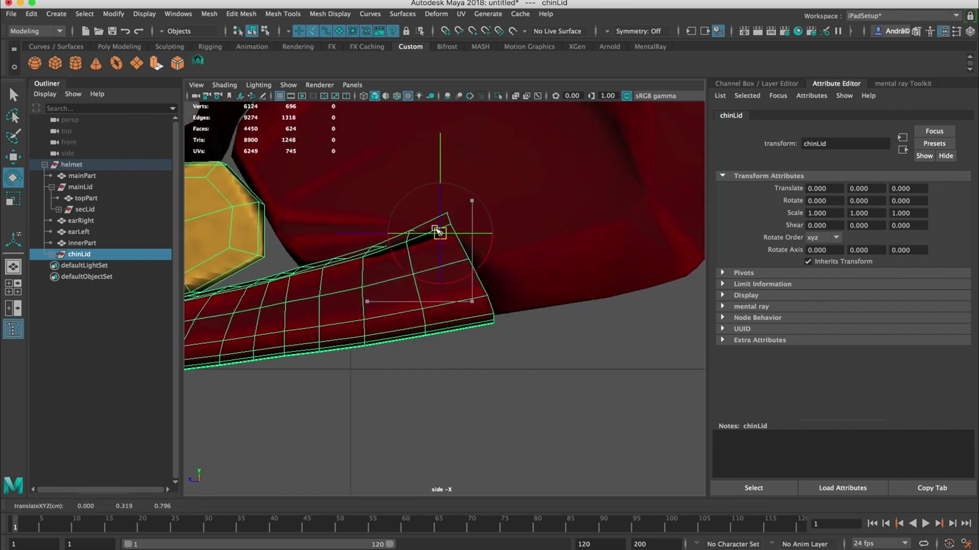
{"action": "key", "text": "d"}
{"action": "scroll", "coordinate": [489, 267], "scroll_direction": "down", "scroll_amount": 6}
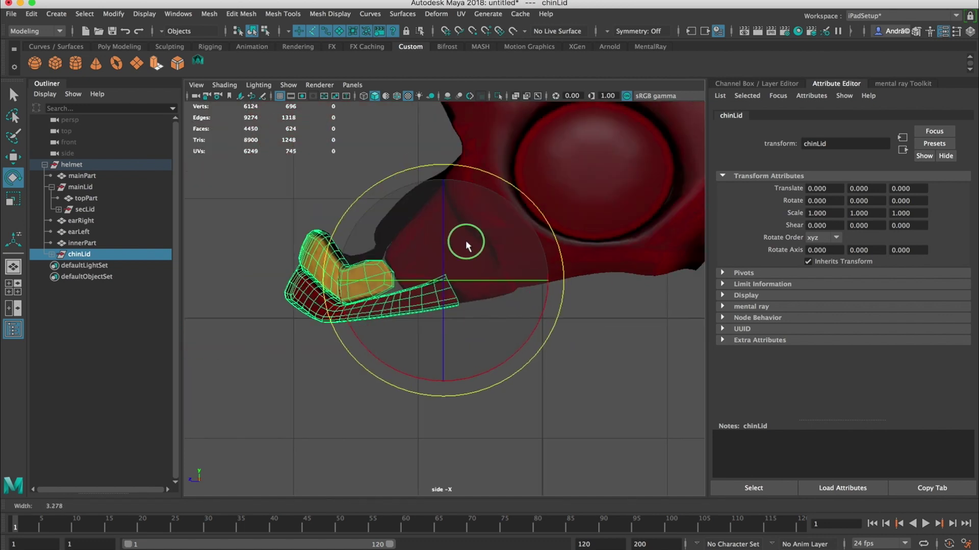
{"action": "left_click_drag", "start_coordinate": [348, 215], "coordinate": [353, 311]}
{"action": "key", "text": "super+z"}
Step: In perspective view, select innerPart and test how it swings, then undo
{"action": "key", "text": "space"}
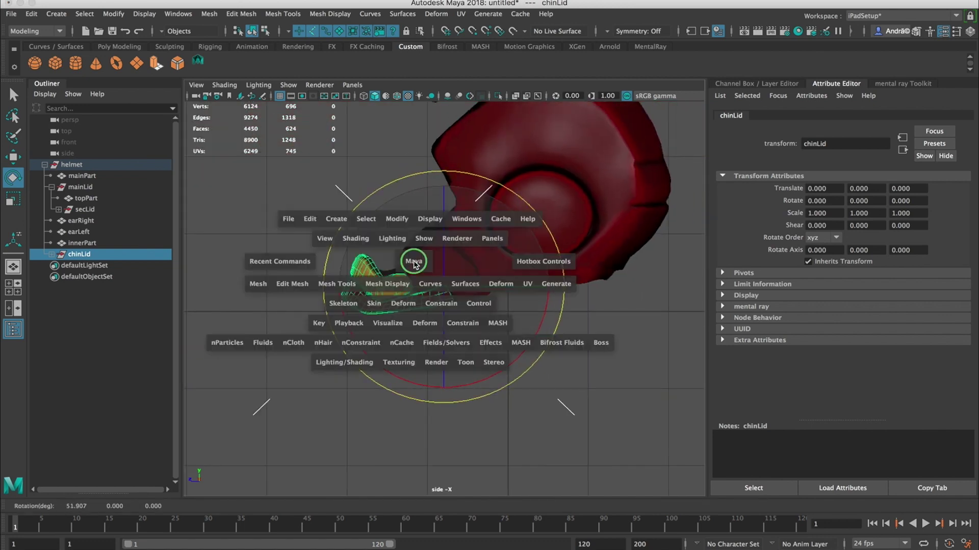
{"action": "left_click_drag", "start_coordinate": [413, 262], "coordinate": [403, 302]}
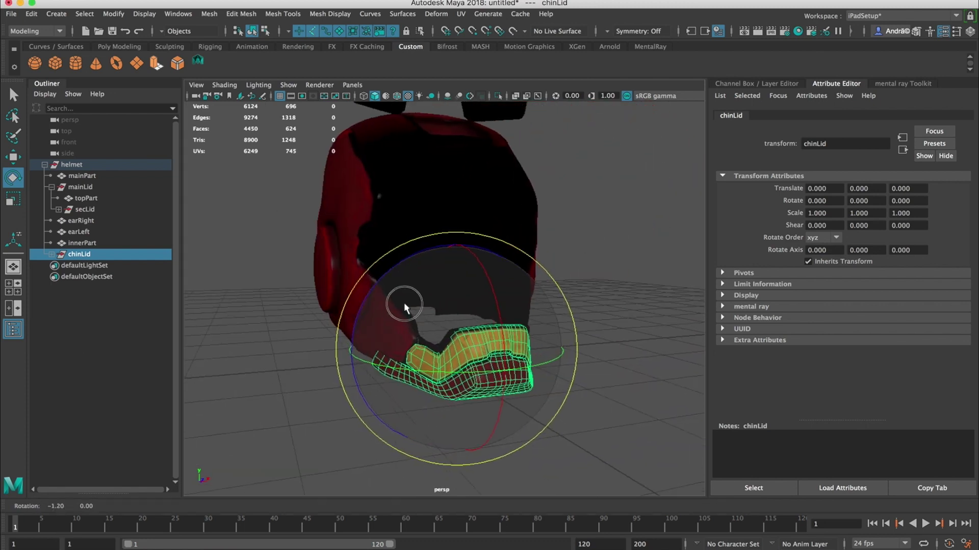
{"action": "left_click_drag", "start_coordinate": [493, 291], "coordinate": [367, 333]}
{"action": "left_click", "coordinate": [325, 284]}
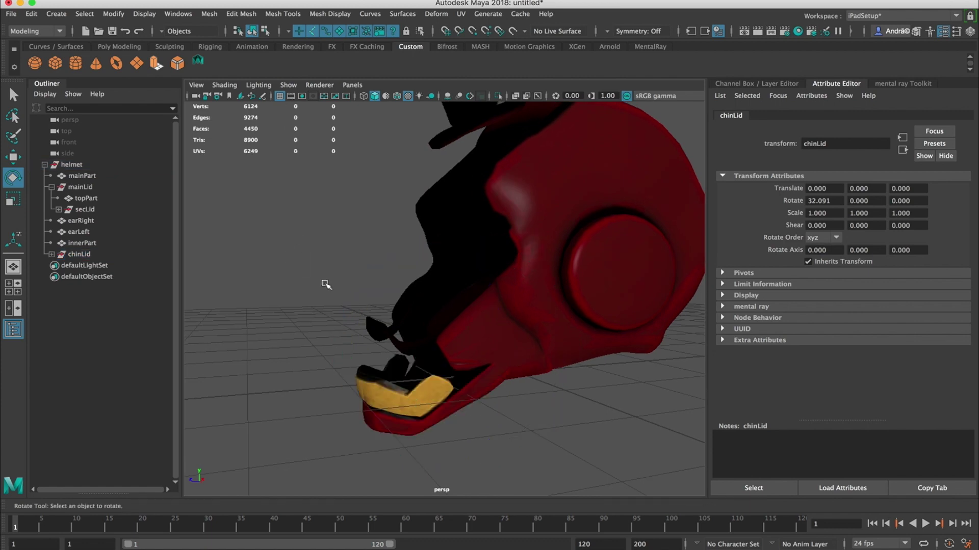
{"action": "left_click_drag", "start_coordinate": [326, 284], "coordinate": [530, 286], "text": "alt"}
{"action": "left_click", "coordinate": [432, 339]}
{"action": "left_click_drag", "start_coordinate": [483, 229], "coordinate": [513, 226], "text": "alt"}
{"action": "left_click_drag", "start_coordinate": [482, 219], "coordinate": [484, 234]}
{"action": "key", "text": "super+z"}
{"action": "key", "text": "super+z"}
{"action": "key", "text": "super+z"}
{"action": "key", "text": "super+z"}
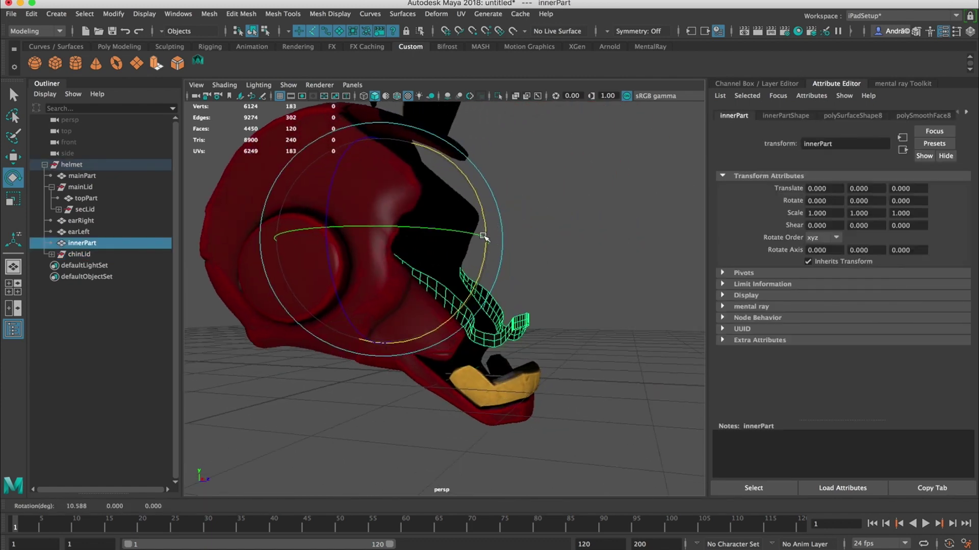
Step: Parent innerPart into chinLid, swing chinLid to about 74 degrees, then undo back to closed
{"action": "left_click", "coordinate": [82, 243]}
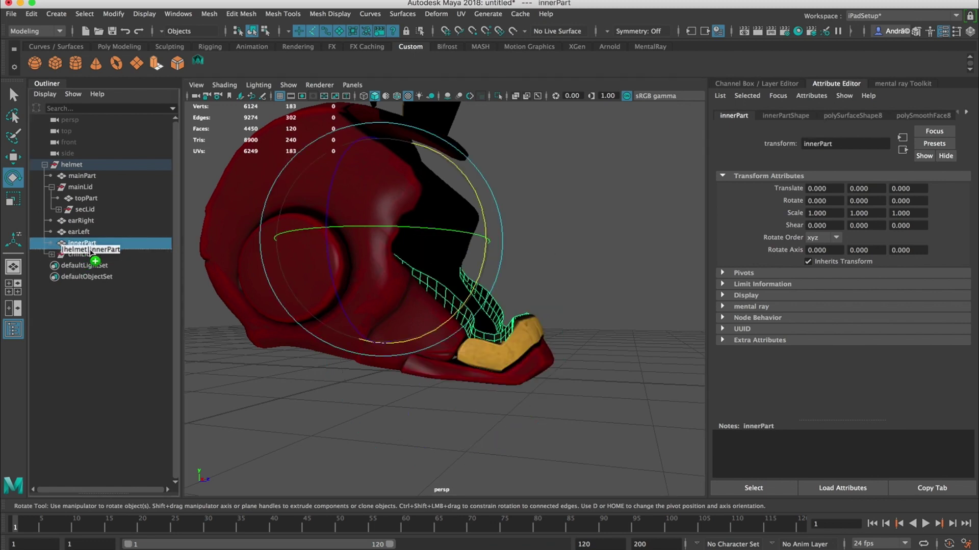
{"action": "middle_click_drag", "start_coordinate": [83, 243], "coordinate": [85, 256]}
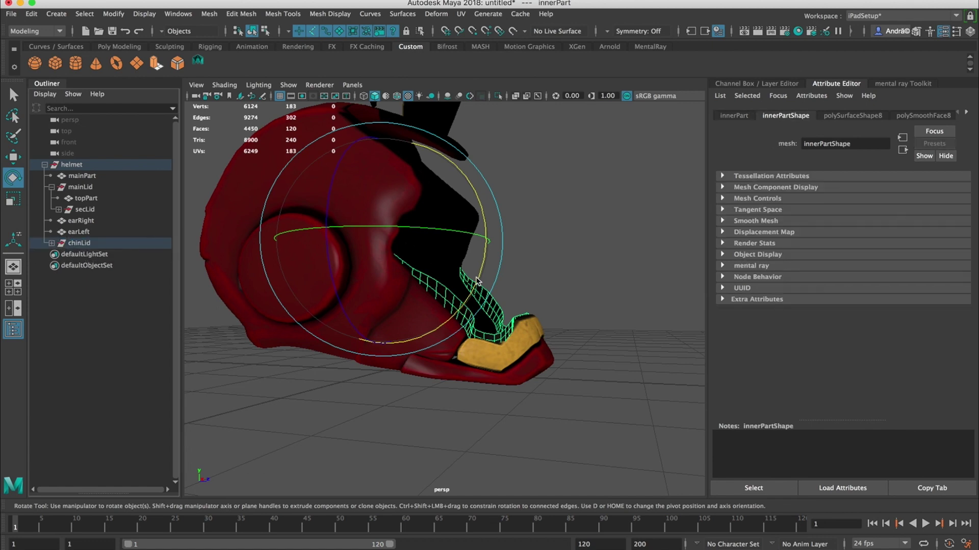
{"action": "left_click_drag", "start_coordinate": [477, 279], "coordinate": [465, 303]}
{"action": "key", "text": "super+z"}
{"action": "left_click", "coordinate": [85, 243]}
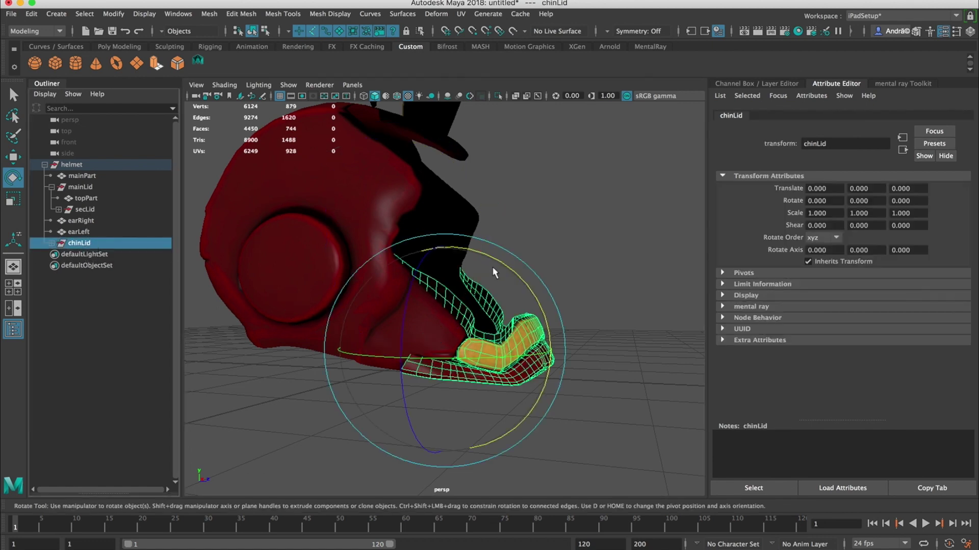
{"action": "left_click_drag", "start_coordinate": [493, 272], "coordinate": [526, 383]}
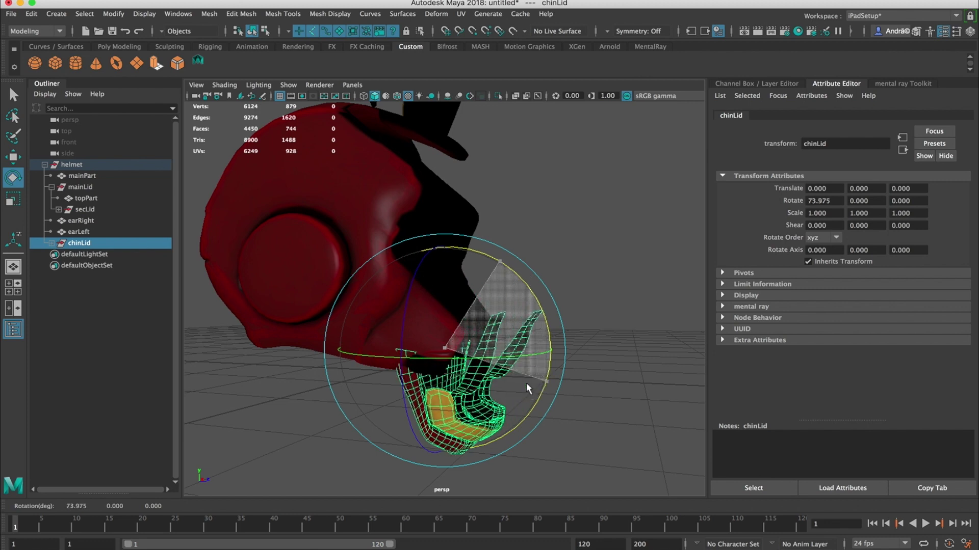
{"action": "left_click", "coordinate": [581, 275]}
{"action": "left_click_drag", "start_coordinate": [574, 251], "coordinate": [602, 247], "text": "alt"}
{"action": "key", "text": "z"}
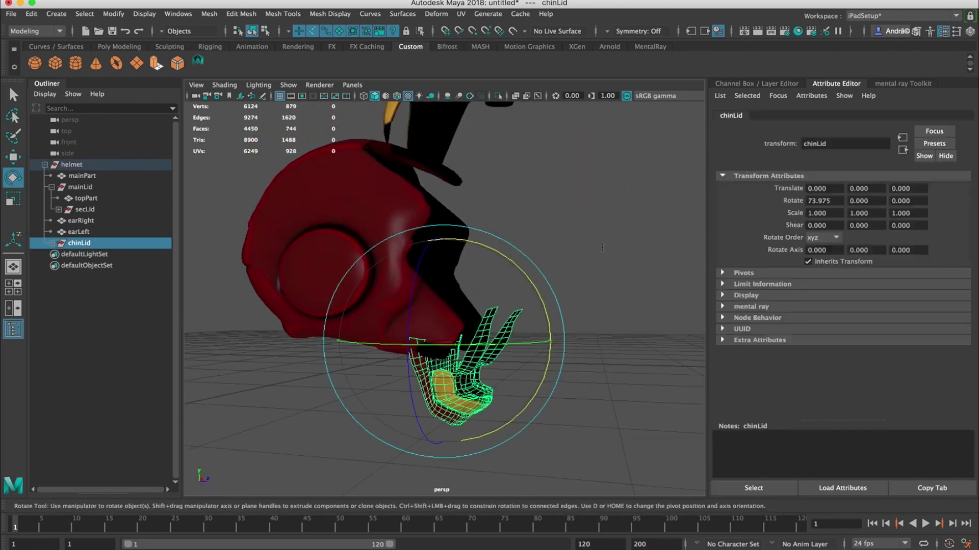
{"action": "key", "text": "z"}
{"action": "key", "text": "z"}
{"action": "key", "text": "z"}
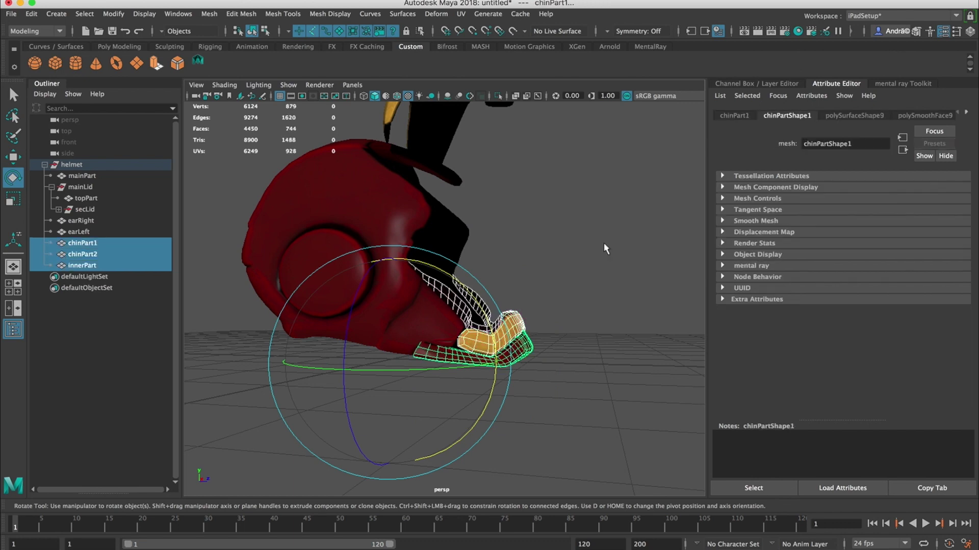
Step: Collapse mainLid in the Outliner and select the whole helmet group
{"action": "key", "text": "z"}
{"action": "key", "text": "z"}
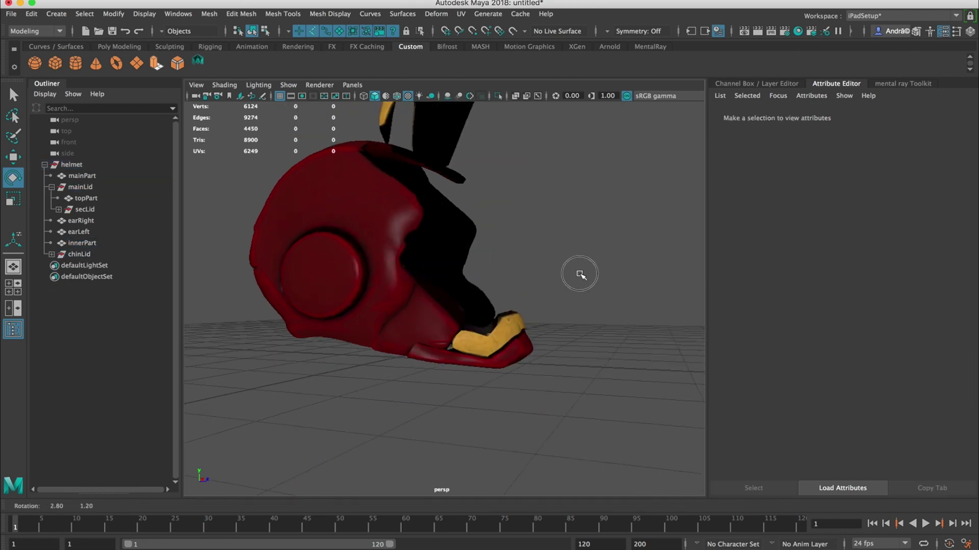
{"action": "right_click_drag", "start_coordinate": [581, 275], "coordinate": [492, 247], "text": "alt"}
{"action": "middle_click_drag", "start_coordinate": [493, 248], "coordinate": [507, 256], "text": "alt"}
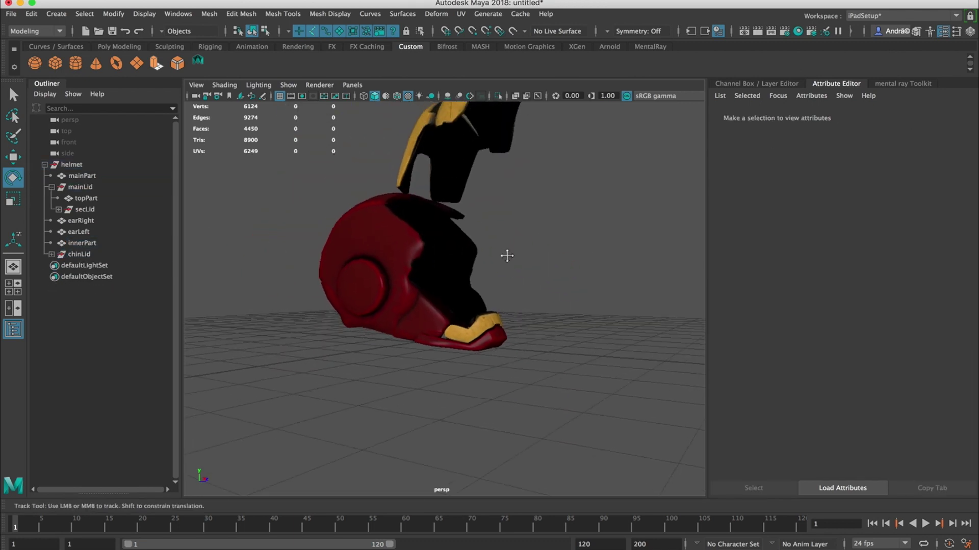
{"action": "left_click_drag", "start_coordinate": [260, 228], "coordinate": [313, 230], "text": "alt"}
{"action": "left_click", "coordinate": [52, 187]}
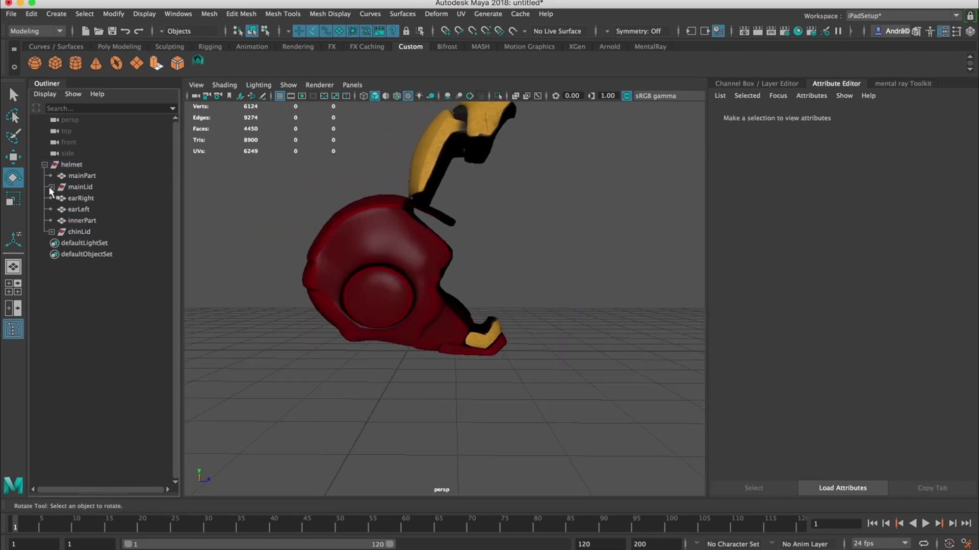
{"action": "left_click", "coordinate": [68, 167]}
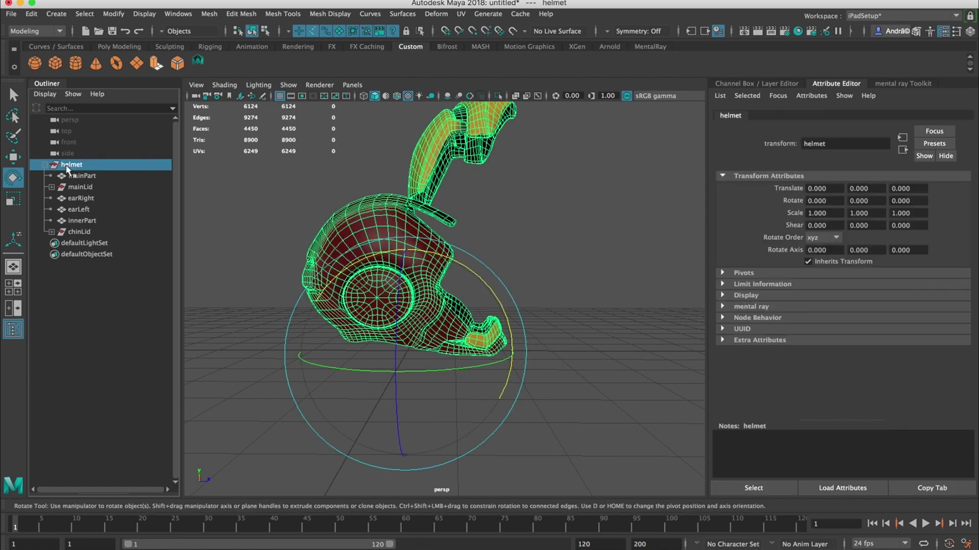
{"action": "key", "text": "ctrl+a"}
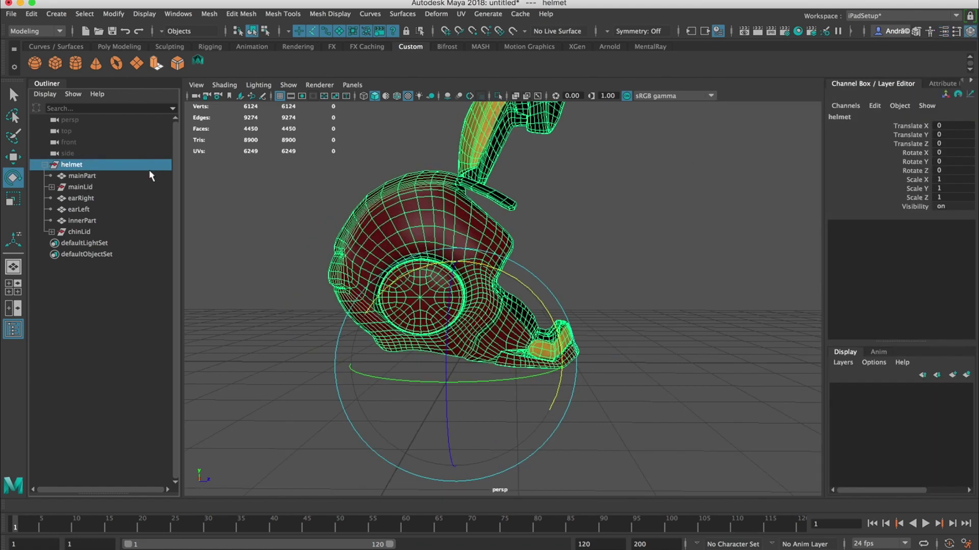
Step: Set Rotate X to 0 on mainLid and secLid, then select chinLid
{"action": "left_click", "coordinate": [81, 187]}
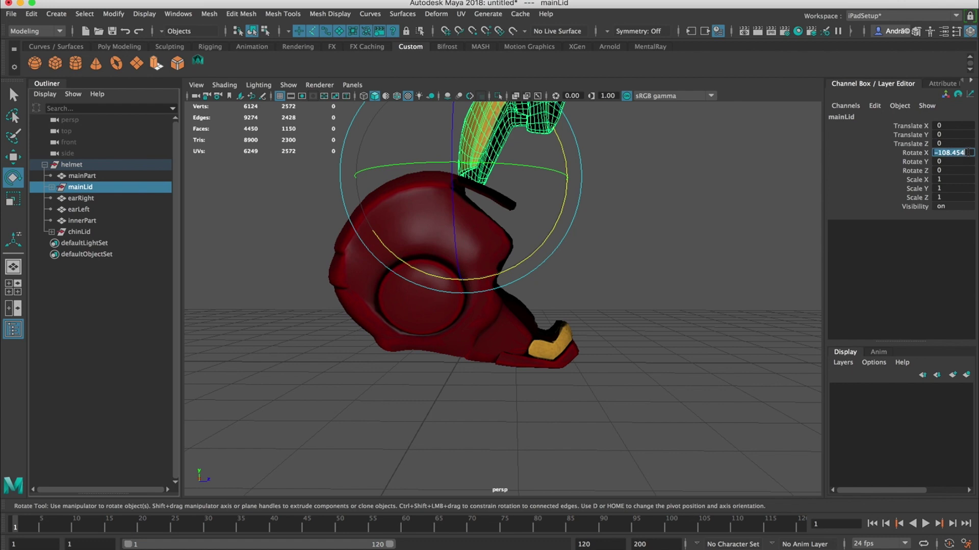
{"action": "type", "text": "0"}
{"action": "key", "text": "Return"}
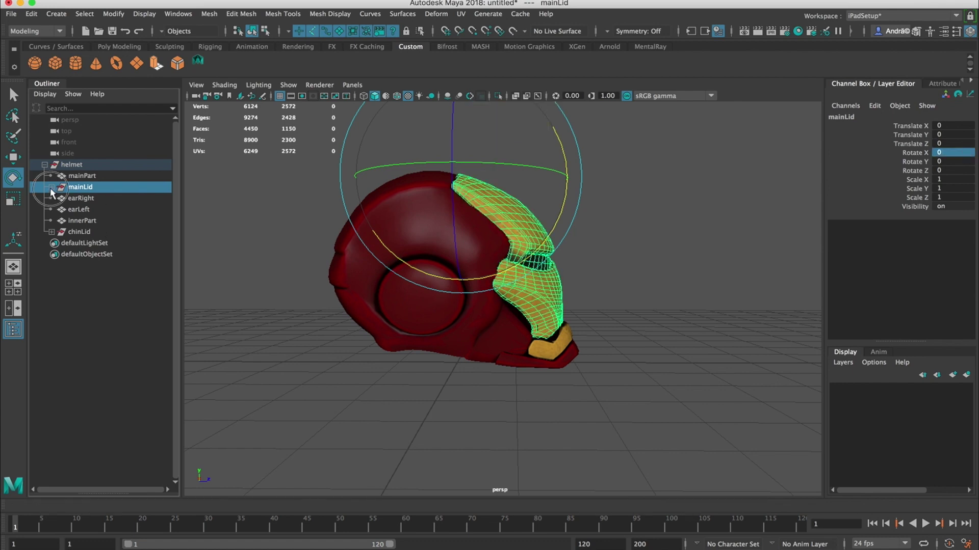
{"action": "left_click", "coordinate": [85, 209]}
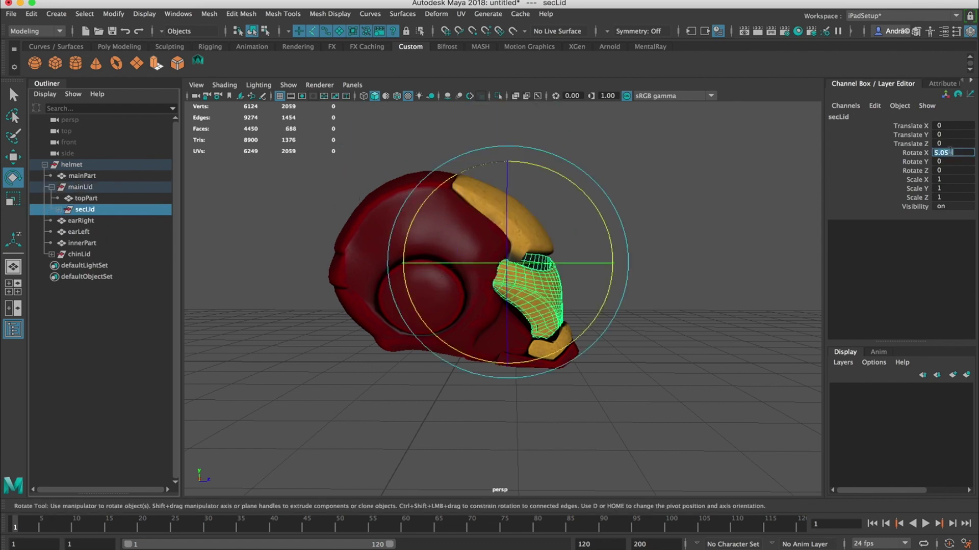
{"action": "type", "text": "0"}
{"action": "key", "text": "Return"}
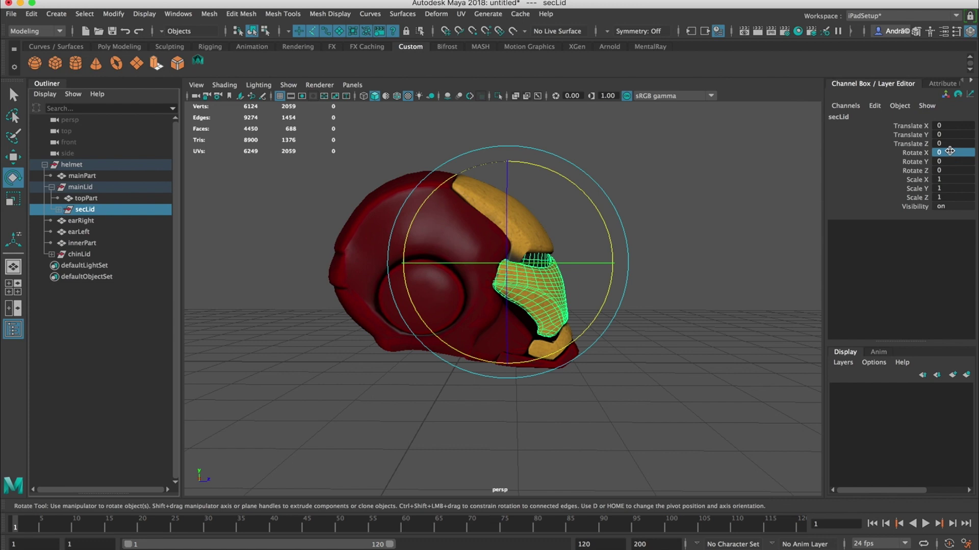
{"action": "left_click", "coordinate": [81, 255]}
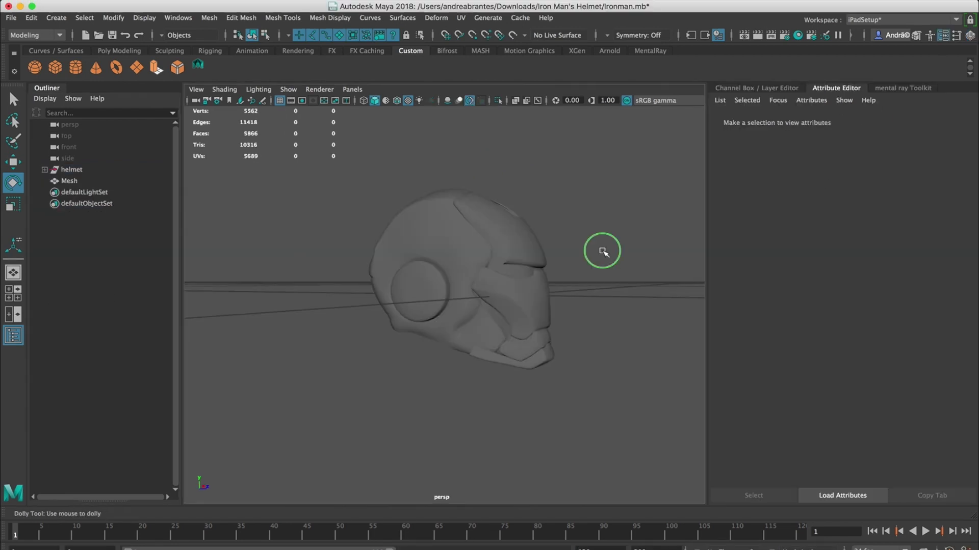
{"action": "left_click_drag", "start_coordinate": [589, 251], "coordinate": [357, 397], "text": "alt"}
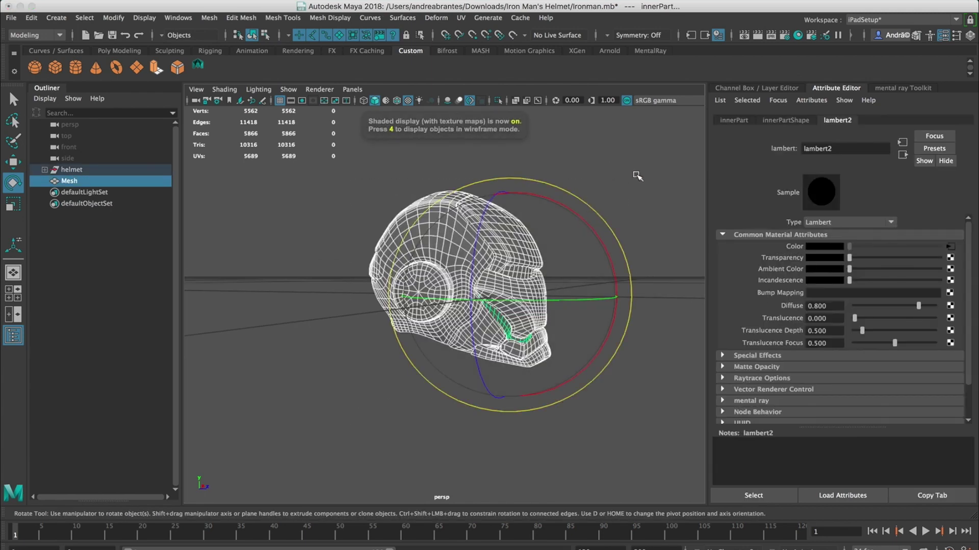
Step: Select the whole helmet mesh from a front-right angle
{"action": "left_click_drag", "start_coordinate": [637, 176], "coordinate": [628, 183], "text": "alt"}
{"action": "left_click", "coordinate": [628, 183]}
{"action": "left_click_drag", "start_coordinate": [620, 244], "coordinate": [565, 242], "text": "alt"}
{"action": "left_click_drag", "start_coordinate": [391, 169], "coordinate": [574, 392]}
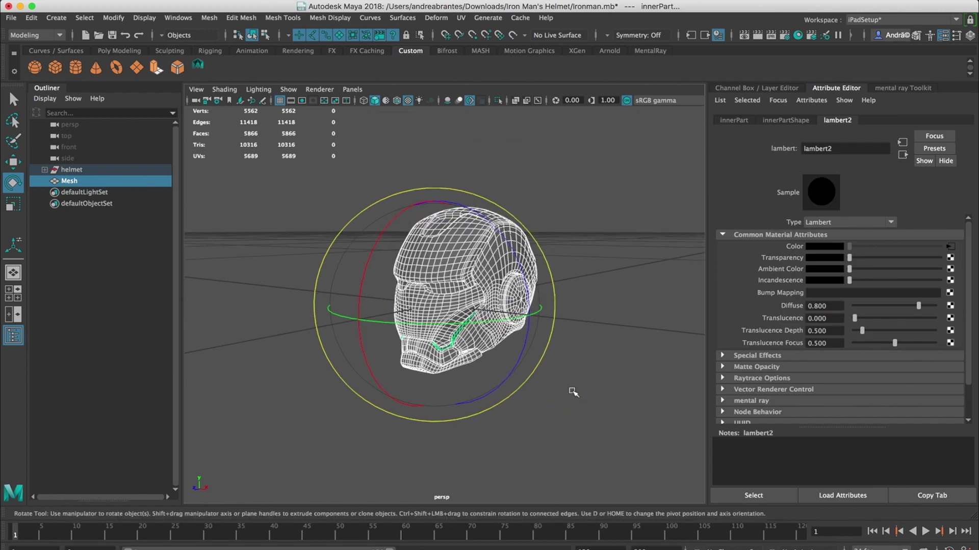
{"action": "left_click_drag", "start_coordinate": [507, 340], "coordinate": [545, 314], "text": "alt"}
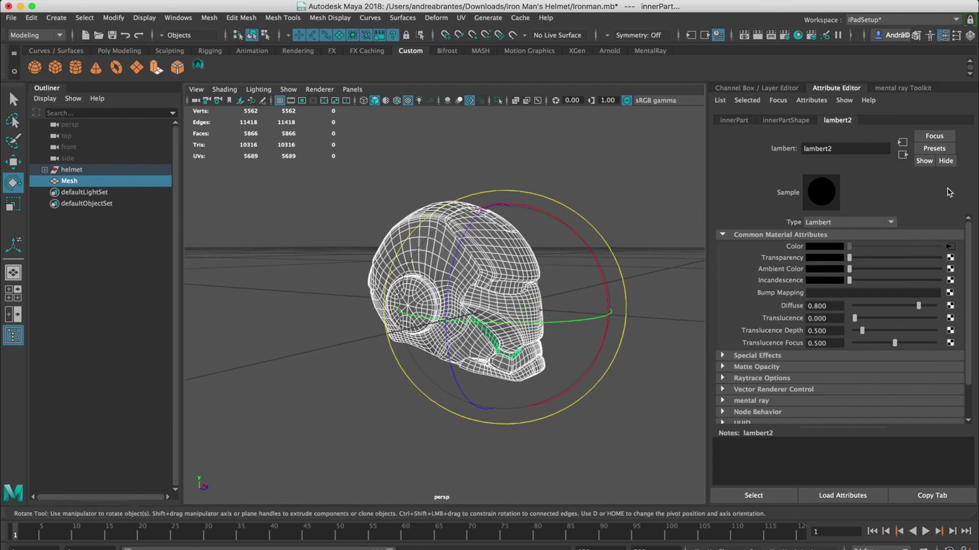
{"action": "left_click_drag", "start_coordinate": [682, 210], "coordinate": [669, 212], "text": "alt"}
Step: Load Downloads/Iron Man's Helmet/ironman_helmet_textures.png into lambert2's colour file texture
{"action": "left_click", "coordinate": [951, 247]}
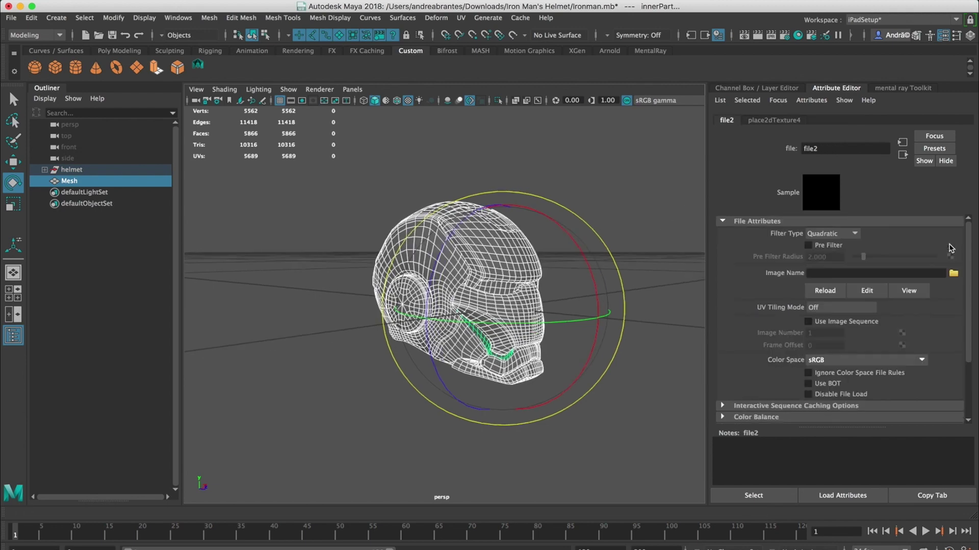
{"action": "left_click", "coordinate": [953, 274]}
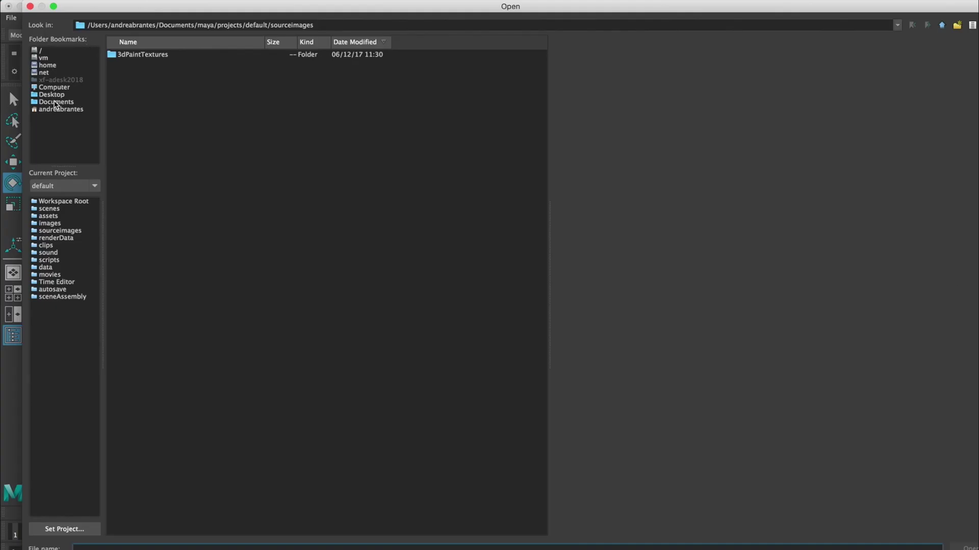
{"action": "left_click", "coordinate": [56, 109]}
{"action": "double_click", "coordinate": [135, 55]}
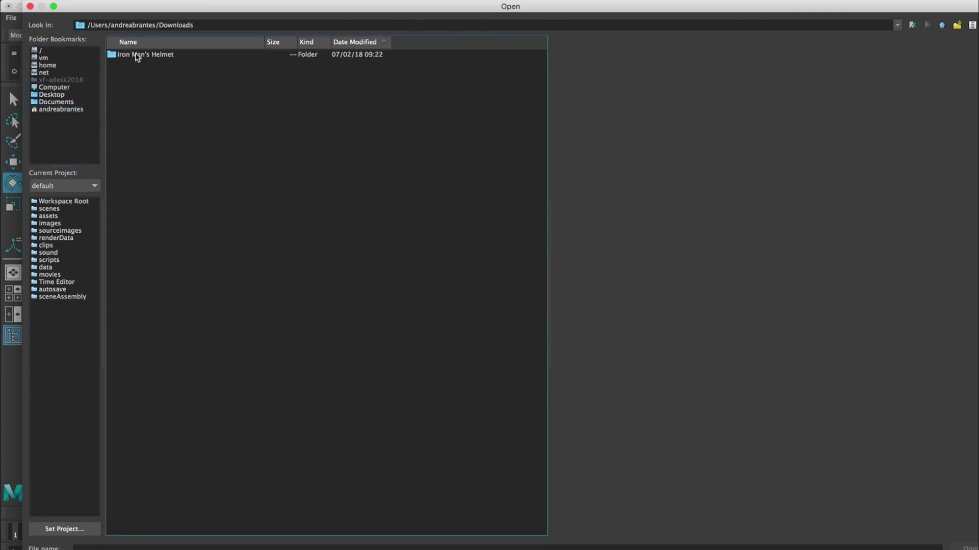
{"action": "double_click", "coordinate": [137, 55]}
{"action": "left_click", "coordinate": [144, 74]}
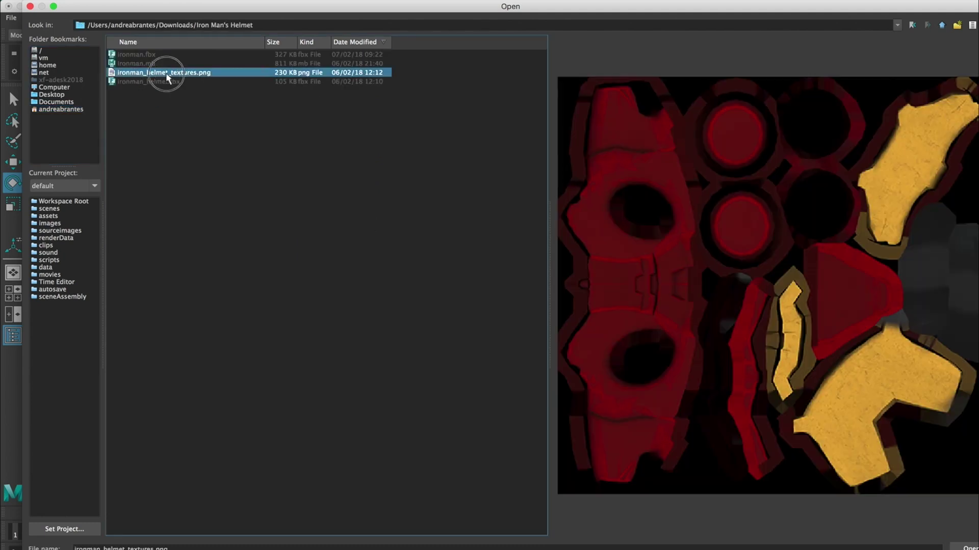
{"action": "double_click", "coordinate": [166, 76]}
Step: Orbit around the textured helmet and reselect its meshes
{"action": "left_click", "coordinate": [595, 165]}
{"action": "left_click_drag", "start_coordinate": [608, 199], "coordinate": [572, 195], "text": "alt"}
{"action": "left_click_drag", "start_coordinate": [572, 192], "coordinate": [427, 355]}
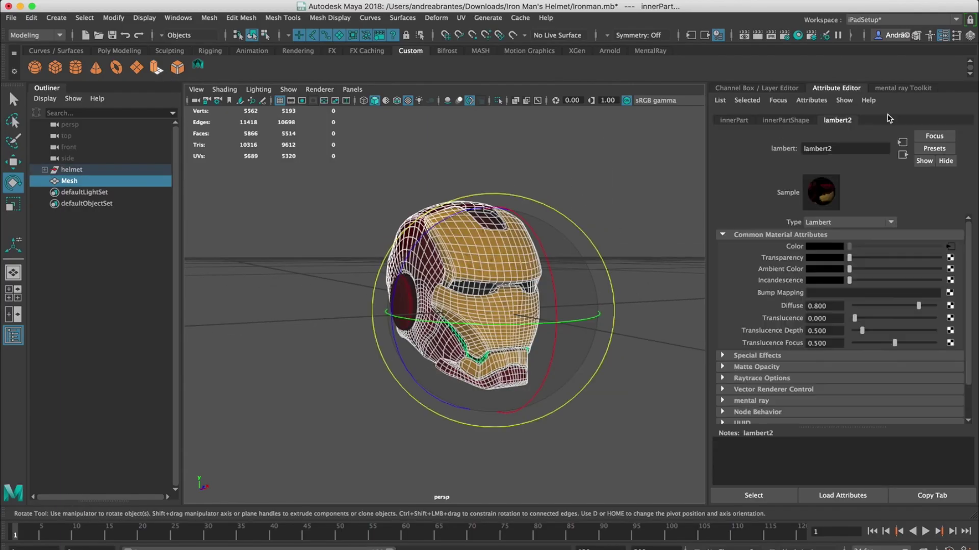
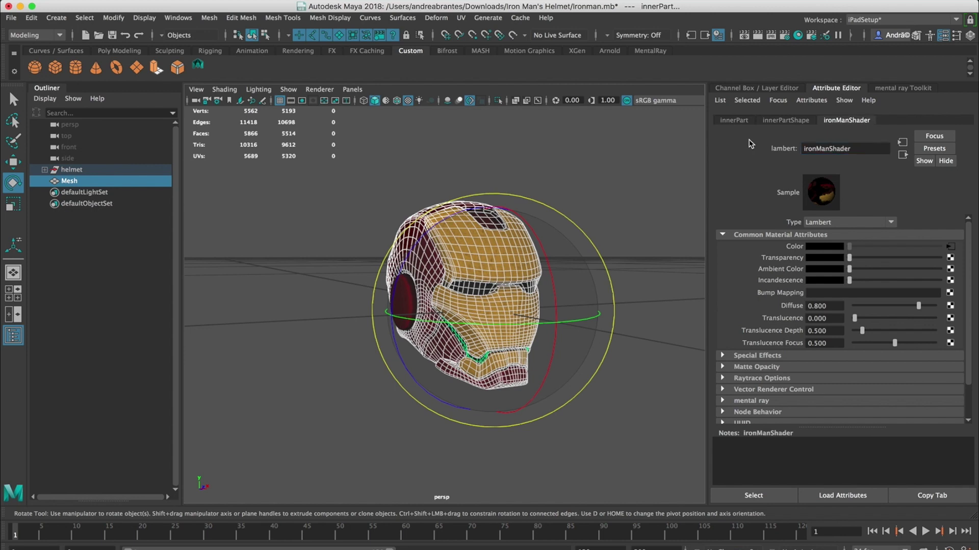
Step: Orbit around the textured helmet, selecting and clearing its faceplate and the whole mesh
{"action": "left_click", "coordinate": [547, 181]}
{"action": "left_click_drag", "start_coordinate": [547, 182], "coordinate": [533, 251], "text": "alt"}
{"action": "right_click_drag", "start_coordinate": [534, 251], "coordinate": [544, 271], "text": "alt"}
{"action": "left_click_drag", "start_coordinate": [544, 271], "coordinate": [555, 310], "text": "alt"}
{"action": "left_click", "coordinate": [556, 311]}
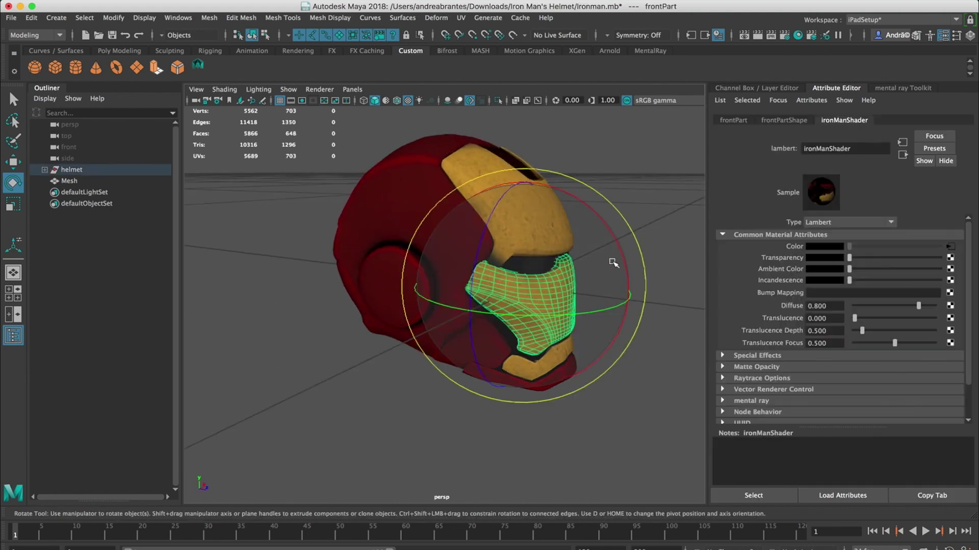
{"action": "left_click_drag", "start_coordinate": [614, 262], "coordinate": [517, 268], "text": "alt"}
{"action": "left_click", "coordinate": [616, 212]}
{"action": "left_click_drag", "start_coordinate": [616, 212], "coordinate": [519, 214], "text": "alt"}
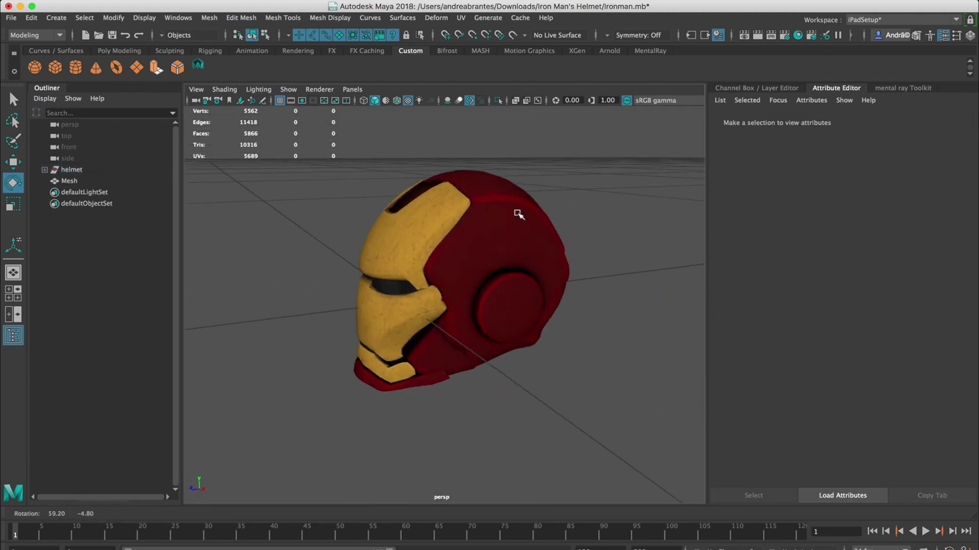
{"action": "left_click_drag", "start_coordinate": [560, 332], "coordinate": [572, 291]}
{"action": "left_click", "coordinate": [563, 332]}
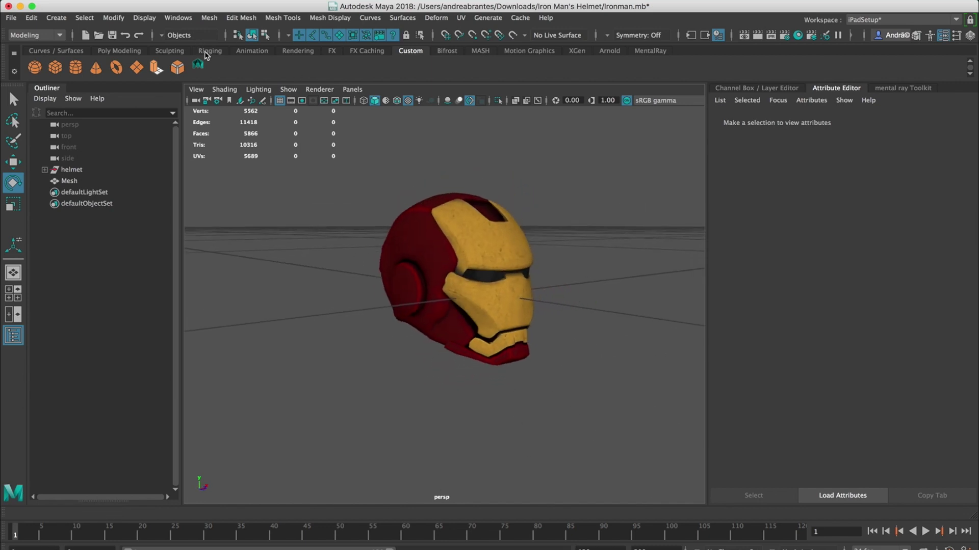
Step: Open the Windows editors list, dismiss it unused, and orbit to a front-left view
{"action": "left_click", "coordinate": [188, 20]}
{"action": "mouse_move", "coordinate": [240, 93]}
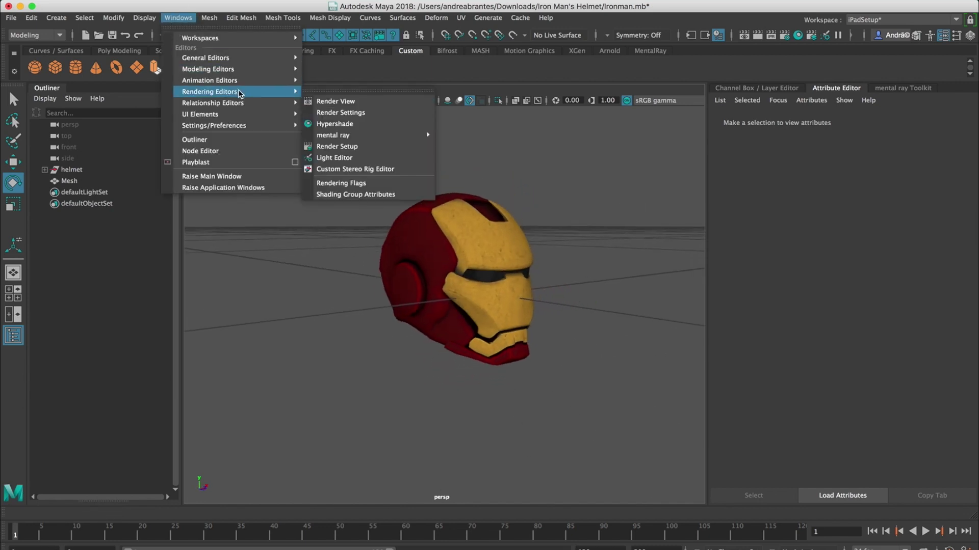
{"action": "left_click", "coordinate": [589, 191]}
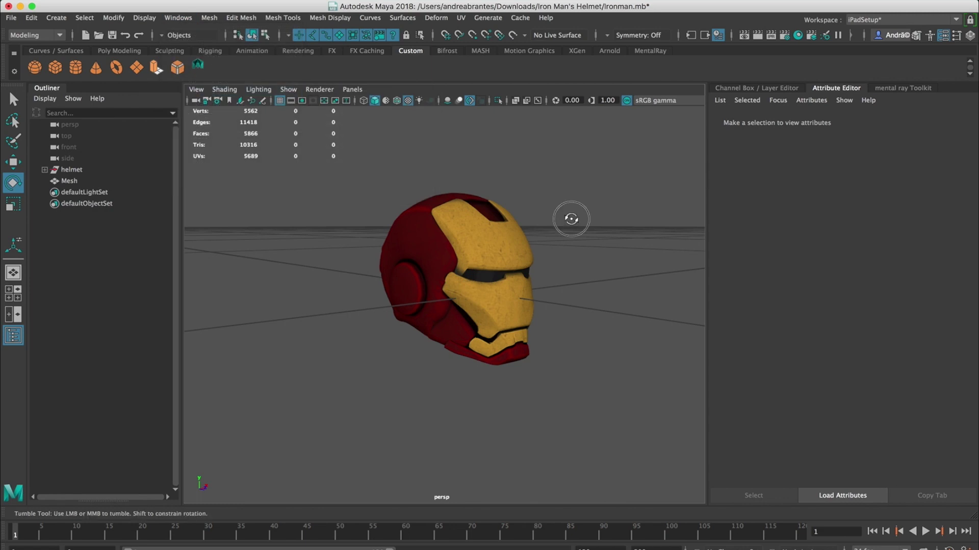
{"action": "left_click_drag", "start_coordinate": [568, 218], "coordinate": [541, 244], "text": "alt"}
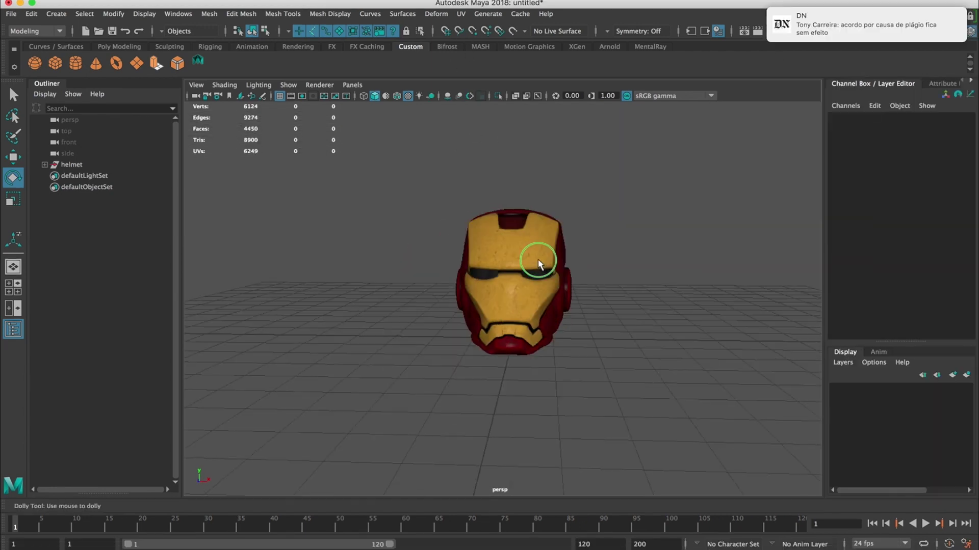
Step: Orbit the helmet toward a front three-quarter view, box-selecting and deselecting it
{"action": "left_click_drag", "start_coordinate": [535, 267], "coordinate": [464, 307], "text": "alt"}
{"action": "left_click_drag", "start_coordinate": [393, 175], "coordinate": [634, 382]}
{"action": "left_click", "coordinate": [693, 283]}
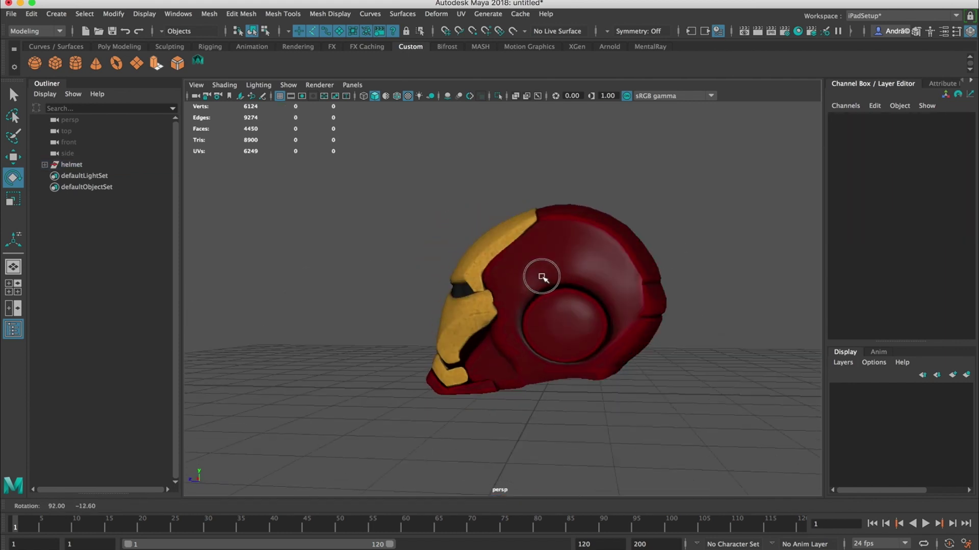
{"action": "left_click_drag", "start_coordinate": [541, 277], "coordinate": [724, 280], "text": "alt"}
{"action": "left_click_drag", "start_coordinate": [324, 207], "coordinate": [362, 199], "text": "alt"}
Step: Move the Maya window aside, minimise Safari and close the Calculator
{"action": "left_click_drag", "start_coordinate": [956, 5], "coordinate": [844, 6]}
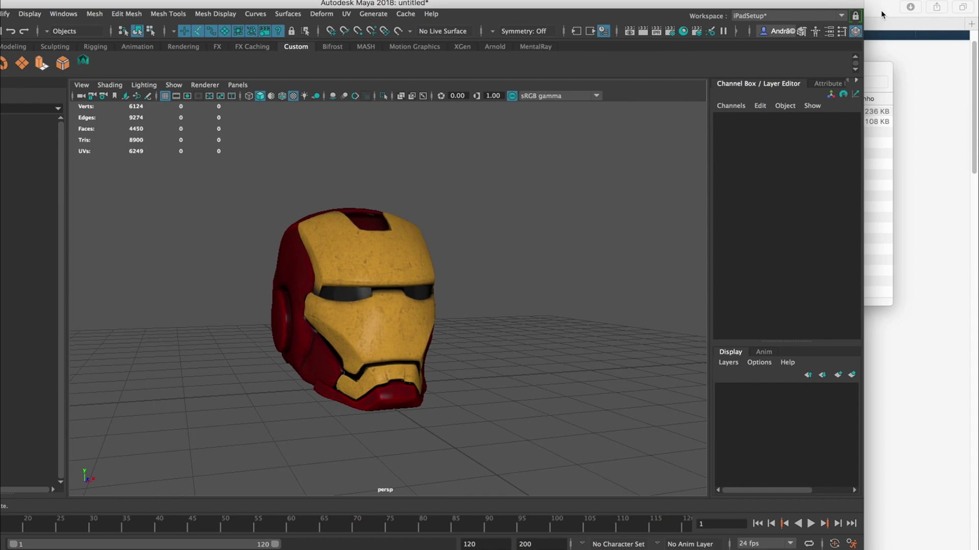
{"action": "left_click", "coordinate": [881, 12]}
{"action": "left_click", "coordinate": [25, 7]}
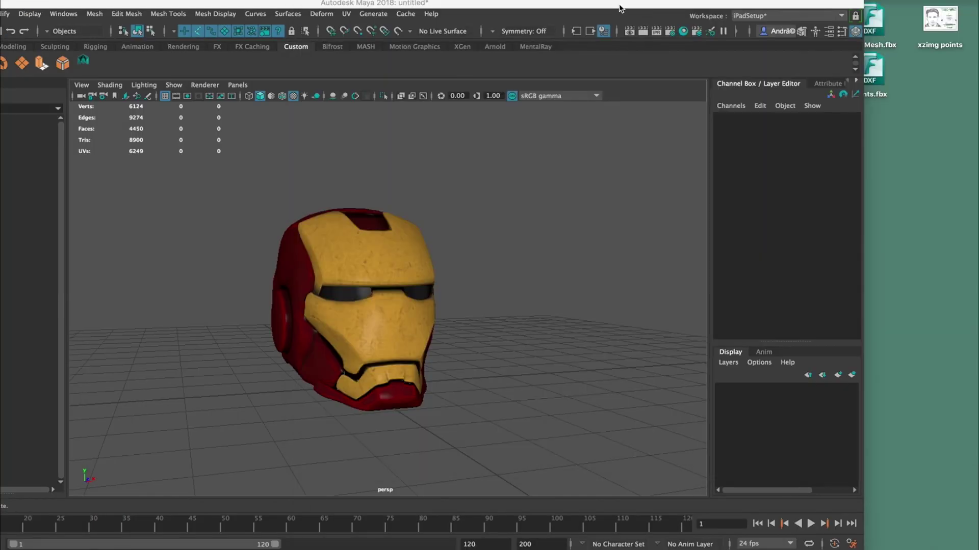
{"action": "left_click_drag", "start_coordinate": [620, 7], "coordinate": [574, 5]}
{"action": "left_click", "coordinate": [823, 119]}
{"action": "left_click", "coordinate": [703, 110]}
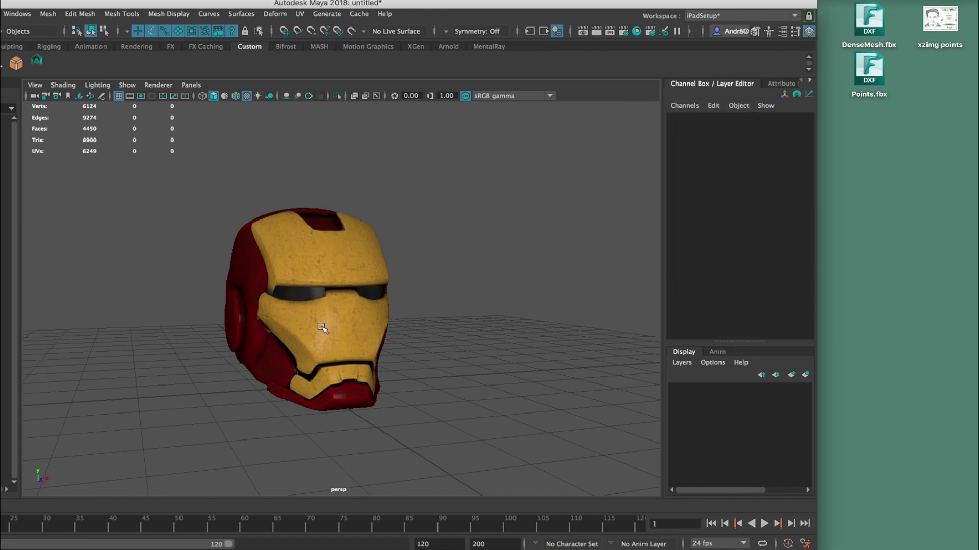
Step: Select and deselect the helmet, then maximise the Maya window to fill the screen
{"action": "left_click", "coordinate": [318, 290]}
{"action": "left_click", "coordinate": [629, 208]}
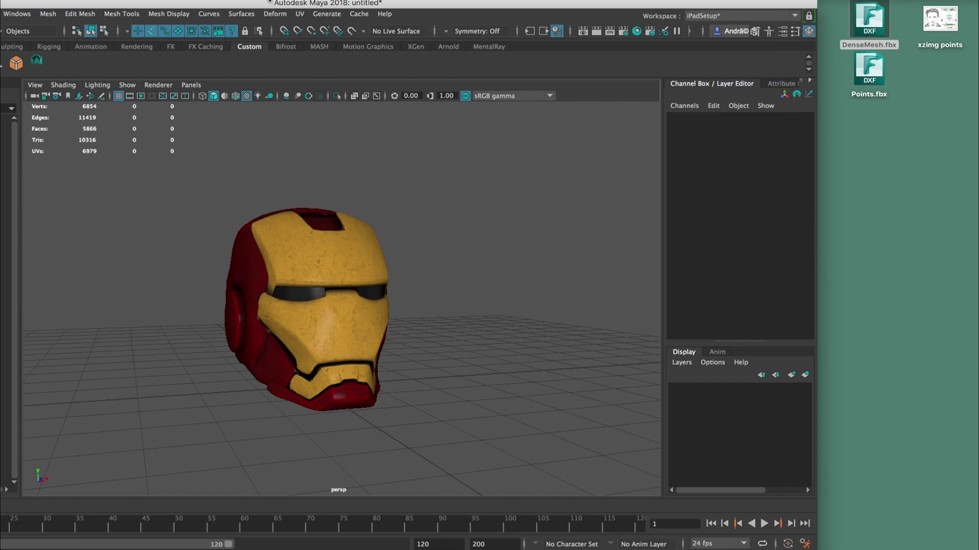
{"action": "double_click", "coordinate": [269, 5]}
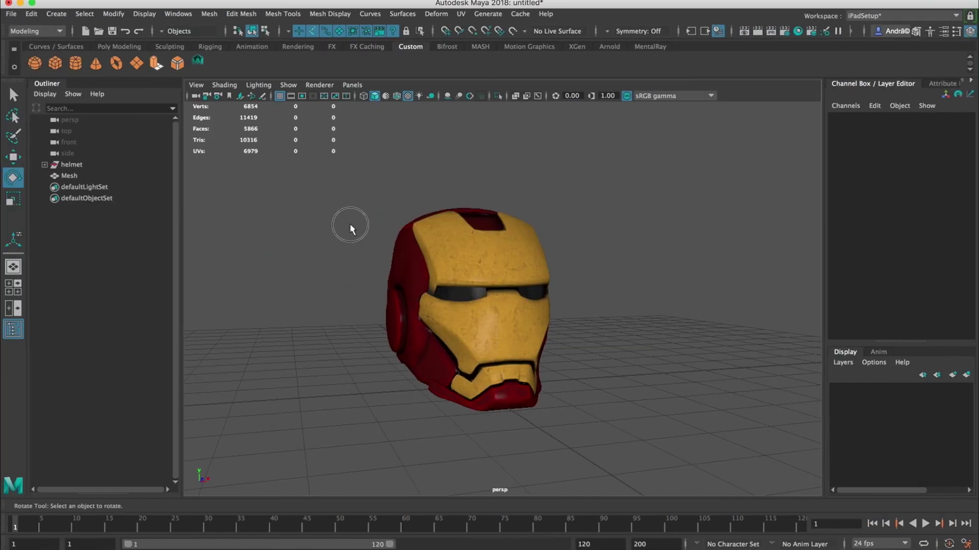
Step: In wireframe, select the helmet in the Outliner and scale it uniformly to 0.058
{"action": "key", "text": "4"}
{"action": "left_click_drag", "start_coordinate": [400, 271], "coordinate": [531, 269], "text": "alt"}
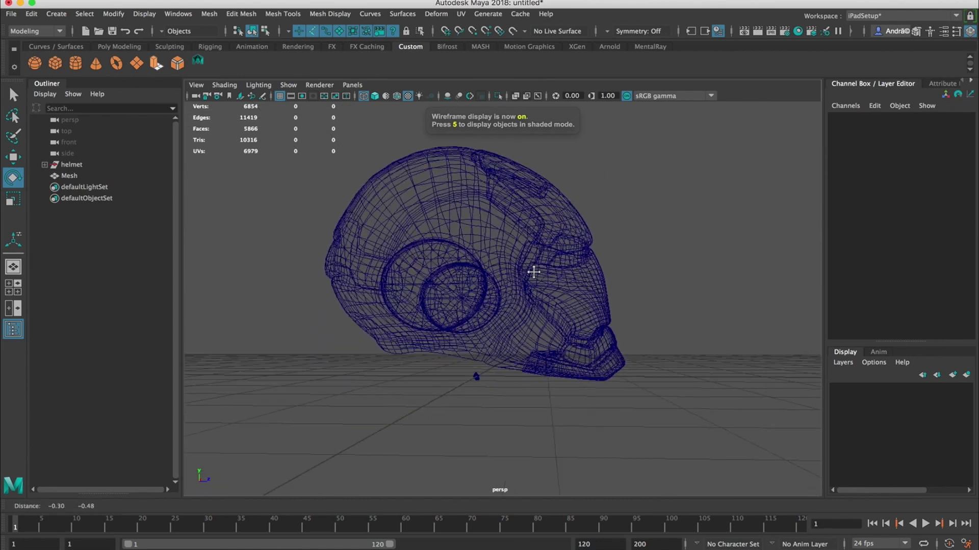
{"action": "left_click", "coordinate": [79, 165]}
{"action": "key", "text": "r"}
{"action": "left_click_drag", "start_coordinate": [479, 376], "coordinate": [199, 372]}
{"action": "key", "text": "w"}
{"action": "right_click_drag", "start_coordinate": [392, 387], "coordinate": [480, 408], "text": "alt"}
{"action": "middle_click_drag", "start_coordinate": [481, 408], "coordinate": [580, 251], "text": "alt"}
{"action": "right_click_drag", "start_coordinate": [580, 250], "coordinate": [653, 390], "text": "alt"}
{"action": "left_click_drag", "start_coordinate": [653, 395], "coordinate": [542, 380], "text": "alt"}
Step: Set the face Mesh's Rotate X to 25, then restore shaded display and orbit around
{"action": "left_click", "coordinate": [542, 380]}
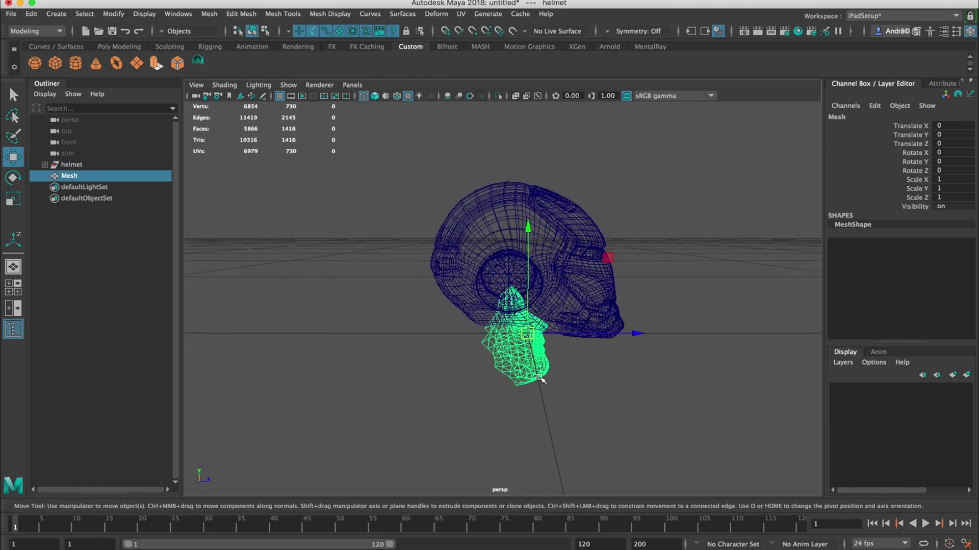
{"action": "left_click", "coordinate": [947, 153]}
{"action": "type", "text": "25"}
{"action": "key", "text": "Return"}
{"action": "mouse_move", "coordinate": [693, 253]}
{"action": "left_mouse_down", "text": "alt"}
{"action": "mouse_move", "coordinate": [637, 240]}
{"action": "mouse_move", "coordinate": [758, 258]}
{"action": "mouse_move", "coordinate": [690, 267]}
{"action": "left_mouse_up", "text": "alt"}
{"action": "middle_click_drag", "start_coordinate": [690, 267], "coordinate": [612, 264], "text": "alt"}
{"action": "left_click_drag", "start_coordinate": [597, 263], "coordinate": [649, 262], "text": "alt"}
{"action": "key", "text": "5"}
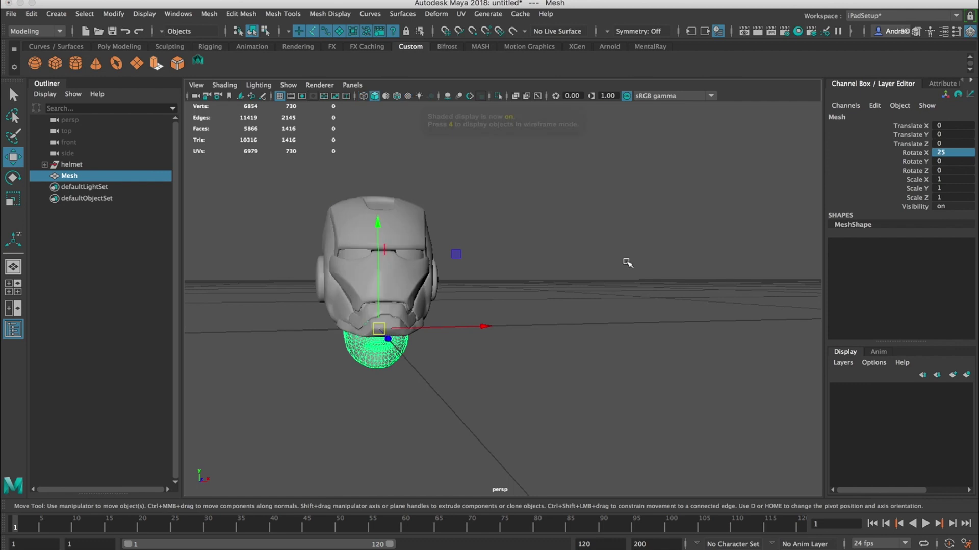
{"action": "left_click_drag", "start_coordinate": [497, 256], "coordinate": [604, 256], "text": "alt"}
{"action": "middle_click_drag", "start_coordinate": [604, 256], "coordinate": [576, 254], "text": "alt"}
{"action": "left_click_drag", "start_coordinate": [576, 253], "coordinate": [474, 255], "text": "alt"}
Step: In the Right view, move the selected helmet down and back over the face
{"action": "left_click", "coordinate": [71, 164]}
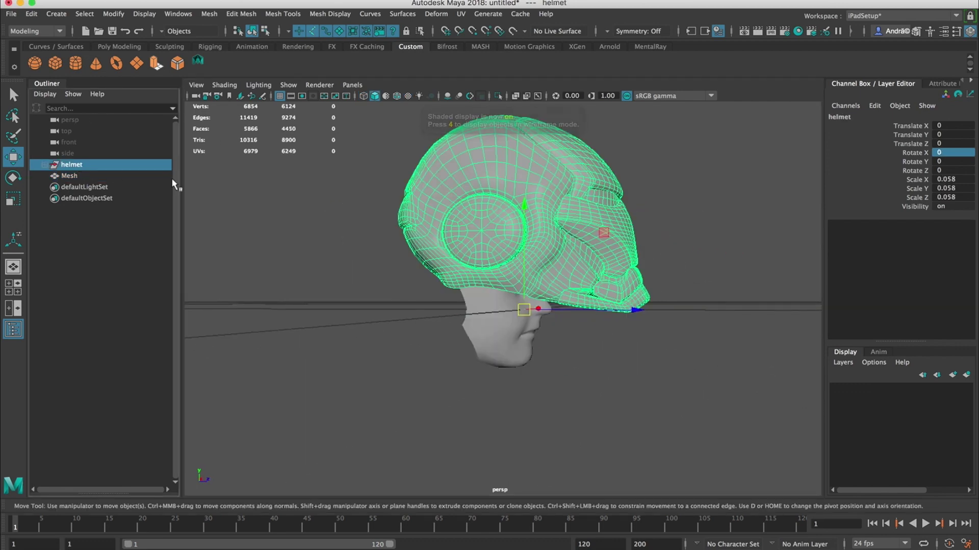
{"action": "key", "text": "space"}
{"action": "left_click_drag", "start_coordinate": [675, 301], "coordinate": [727, 299]}
{"action": "scroll", "coordinate": [633, 302], "scroll_direction": "up", "scroll_amount": 10}
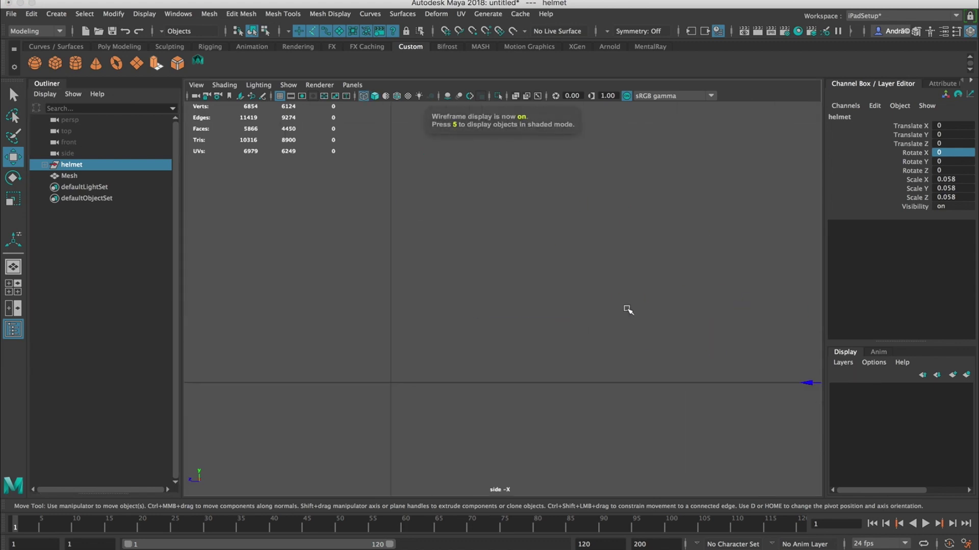
{"action": "right_click_drag", "start_coordinate": [491, 293], "coordinate": [502, 300], "text": "alt"}
{"action": "middle_click_drag", "start_coordinate": [450, 323], "coordinate": [535, 296], "text": "alt"}
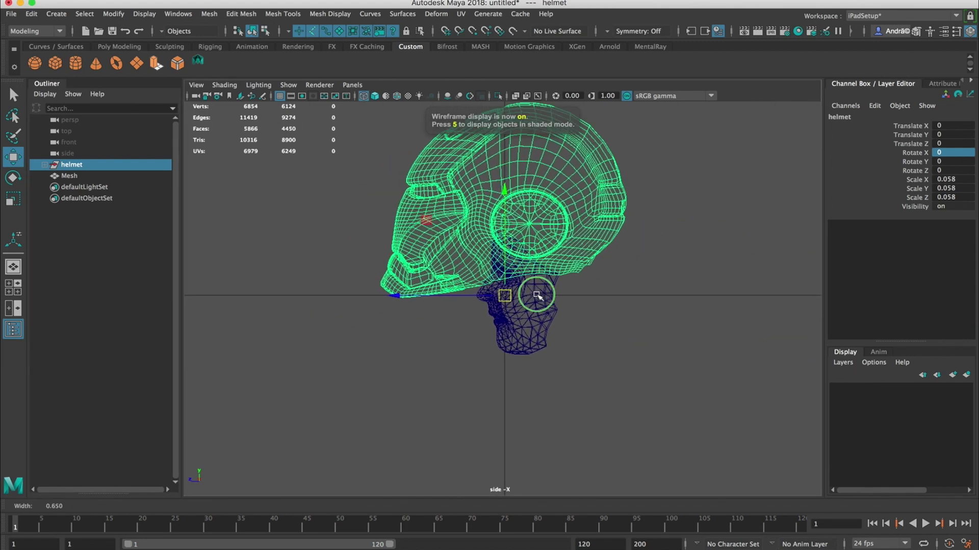
{"action": "left_click_drag", "start_coordinate": [505, 295], "coordinate": [565, 374]}
Step: Narrow the helmet's depth slightly front-to-back, redoing the first attempt
{"action": "key", "text": "e"}
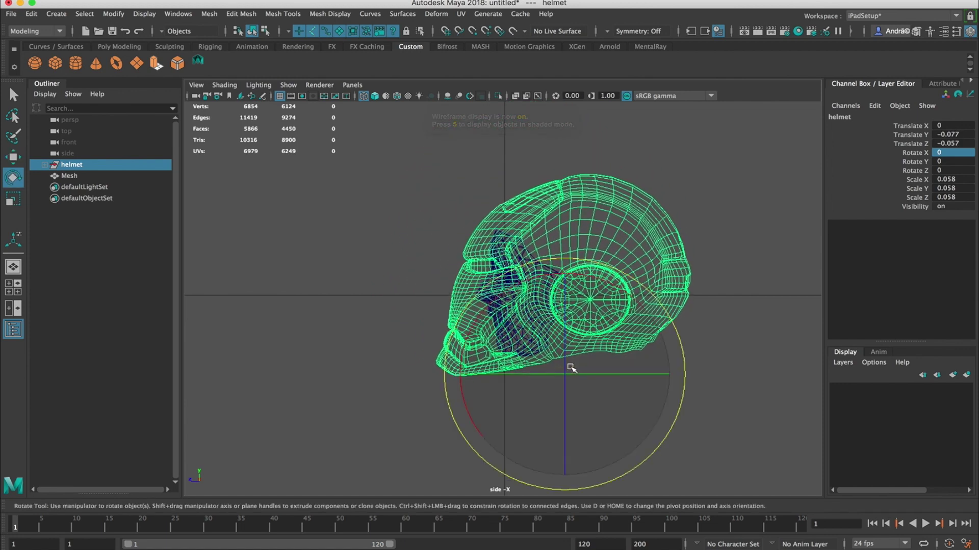
{"action": "key", "text": "r"}
{"action": "left_click_drag", "start_coordinate": [465, 374], "coordinate": [475, 376]}
{"action": "key", "text": "super+z"}
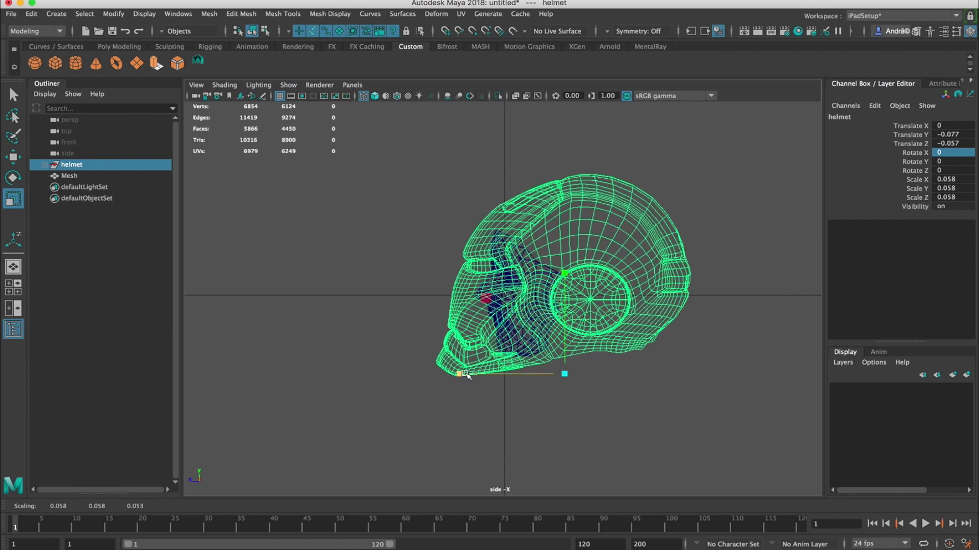
{"action": "left_click_drag", "start_coordinate": [453, 380], "coordinate": [464, 377]}
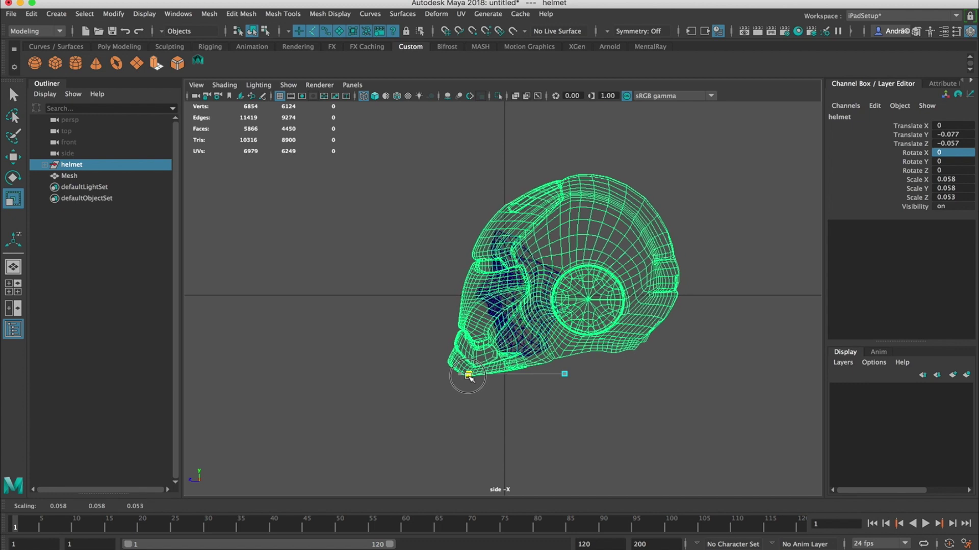
{"action": "left_click_drag", "start_coordinate": [467, 375], "coordinate": [468, 376]}
Step: Tilt the helmet forward about 4 degrees and move it down and back
{"action": "key", "text": "w"}
{"action": "right_click_drag", "start_coordinate": [533, 403], "coordinate": [586, 402], "text": "alt"}
{"action": "middle_click_drag", "start_coordinate": [578, 386], "coordinate": [566, 370], "text": "alt"}
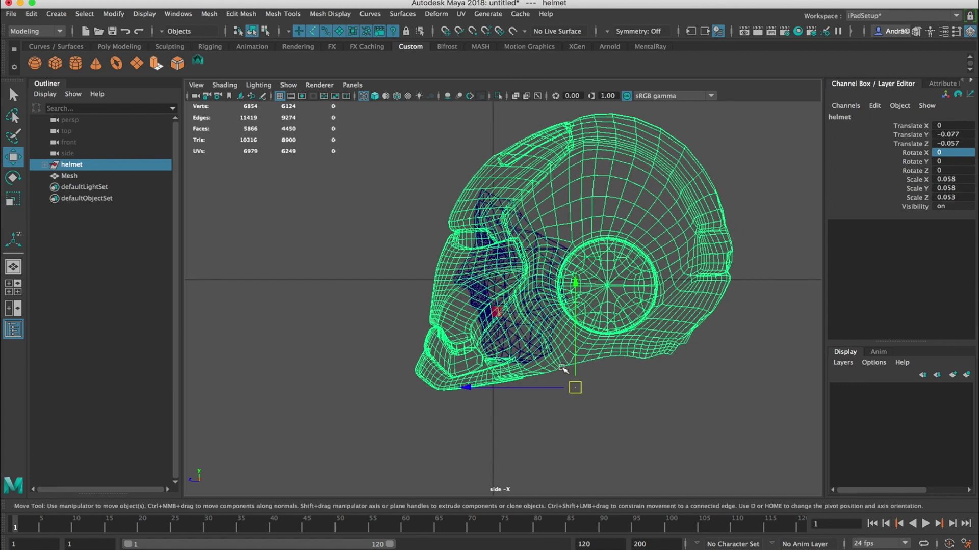
{"action": "key", "text": "r"}
{"action": "key", "text": "e"}
{"action": "left_click_drag", "start_coordinate": [532, 294], "coordinate": [521, 296]}
{"action": "key", "text": "w"}
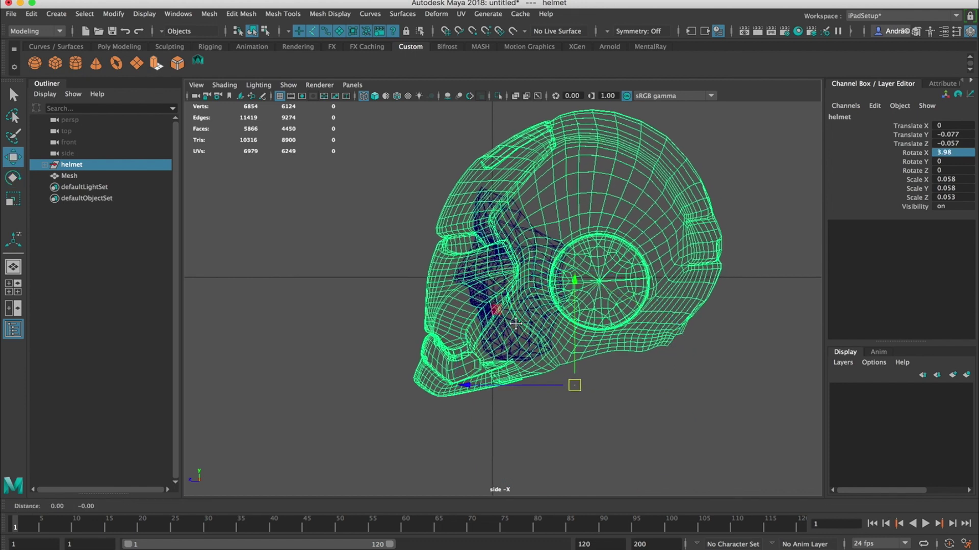
{"action": "middle_click_drag", "start_coordinate": [443, 245], "coordinate": [414, 216], "text": "alt"}
{"action": "left_click_drag", "start_coordinate": [556, 362], "coordinate": [510, 366]}
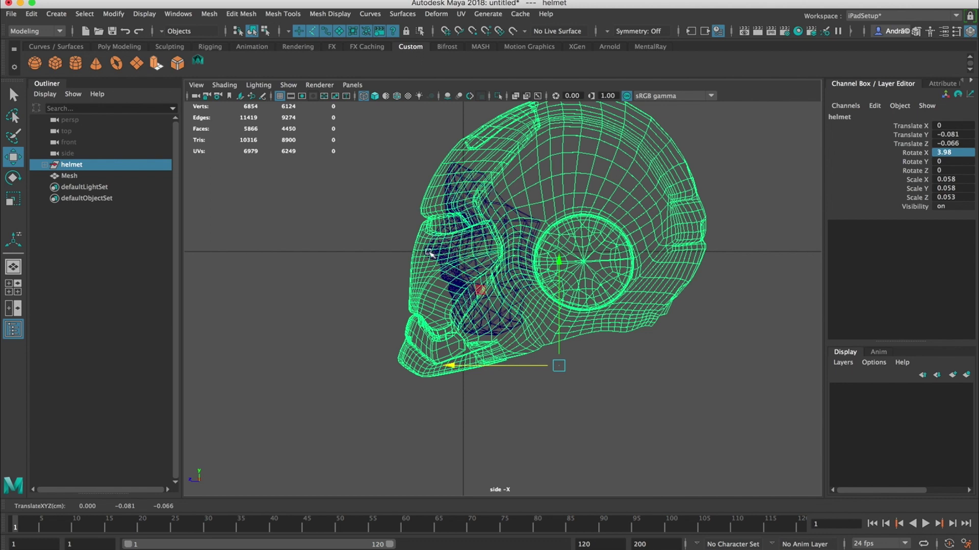
Step: Shrink the helmet slightly, nudge it up and along Z, then switch to Front View
{"action": "key", "text": "r"}
{"action": "left_click_drag", "start_coordinate": [559, 366], "coordinate": [499, 359]}
{"action": "key", "text": "w"}
{"action": "key", "text": "e"}
{"action": "key", "text": "w"}
{"action": "left_click_drag", "start_coordinate": [568, 301], "coordinate": [569, 299]}
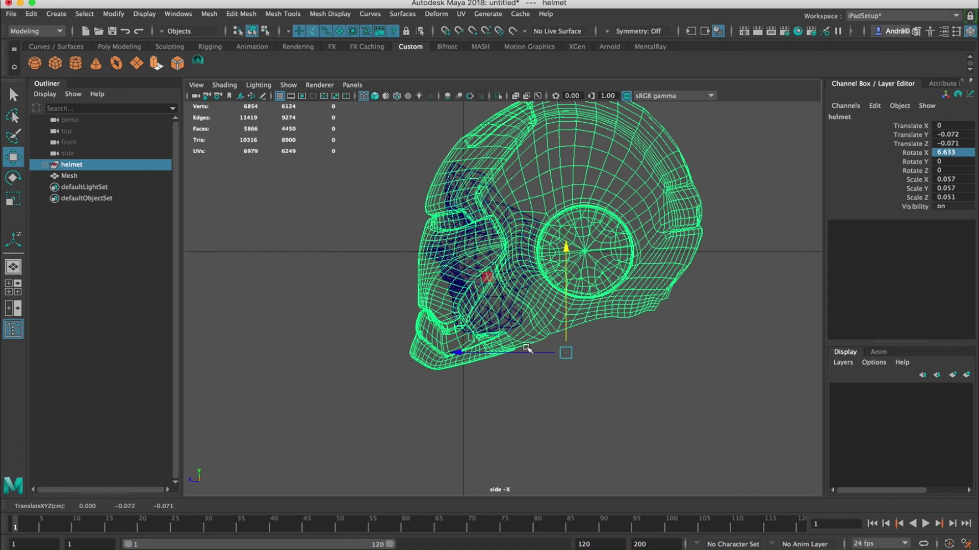
{"action": "left_click_drag", "start_coordinate": [527, 349], "coordinate": [525, 353]}
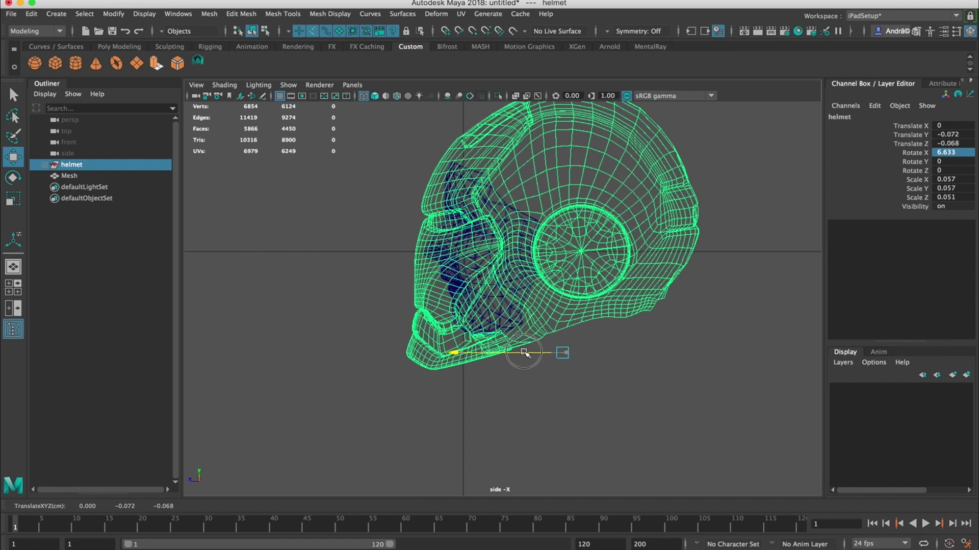
{"action": "key", "text": "space"}
{"action": "left_click_drag", "start_coordinate": [509, 299], "coordinate": [521, 338]}
Step: In the front view, preview the helmet shaded and textured, then return to wireframe
{"action": "scroll", "coordinate": [523, 342], "scroll_direction": "up", "scroll_amount": 2}
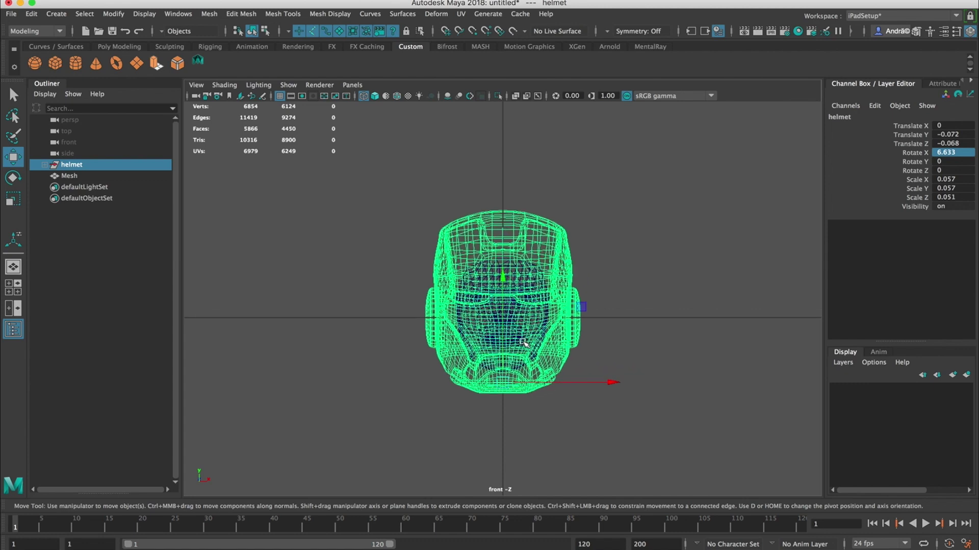
{"action": "left_click", "coordinate": [677, 266]}
{"action": "scroll", "coordinate": [559, 255], "scroll_direction": "up", "scroll_amount": 3}
{"action": "middle_click_drag", "start_coordinate": [627, 298], "coordinate": [624, 293], "text": "alt"}
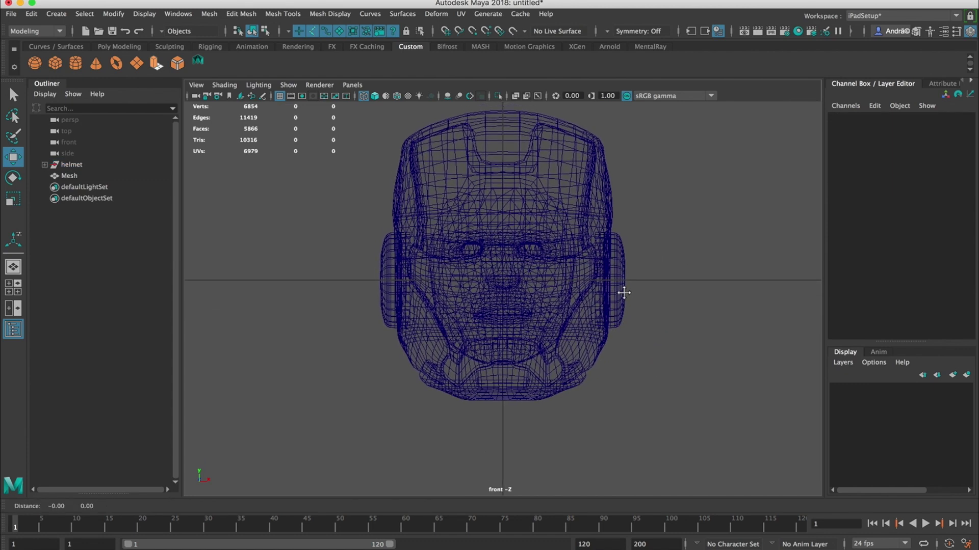
{"action": "key", "text": "5"}
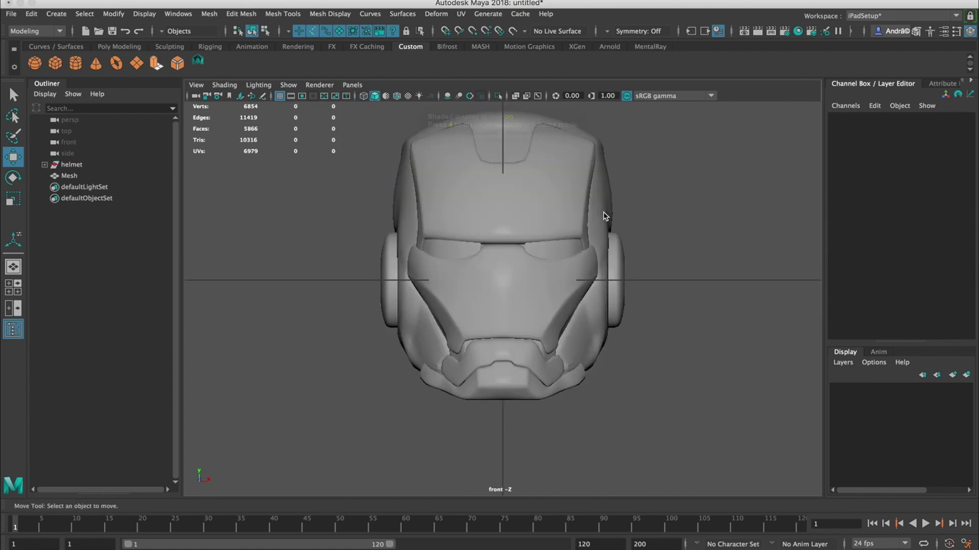
{"action": "key", "text": "6"}
{"action": "key", "text": "4"}
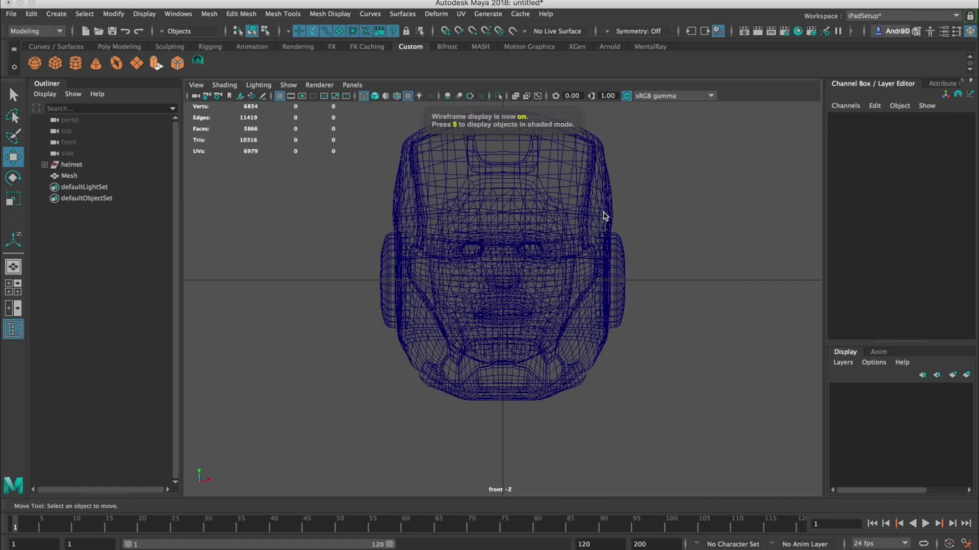
Step: Scale the helmet slightly shorter and narrower, to about 0.056/0.055/0.051
{"action": "left_click", "coordinate": [70, 164]}
{"action": "key", "text": "r"}
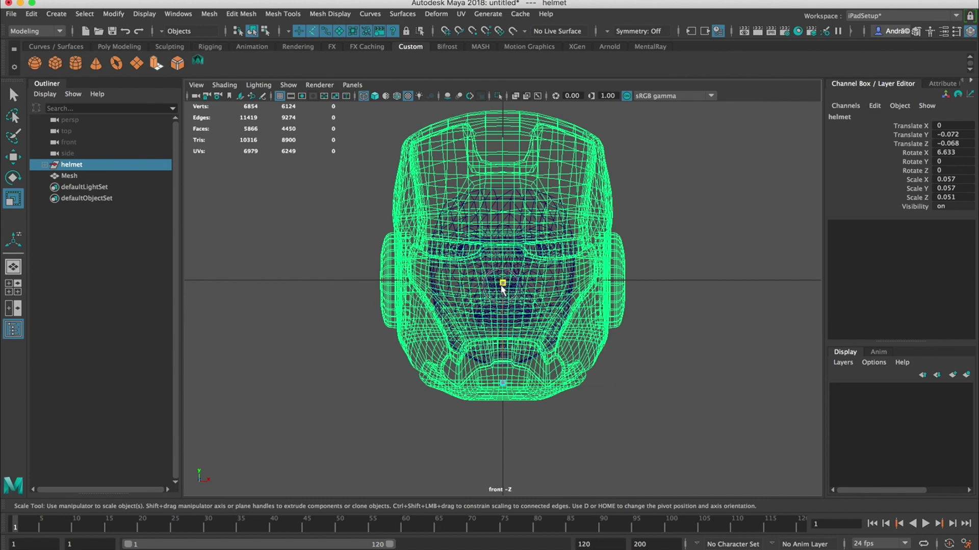
{"action": "left_click_drag", "start_coordinate": [502, 288], "coordinate": [502, 290]}
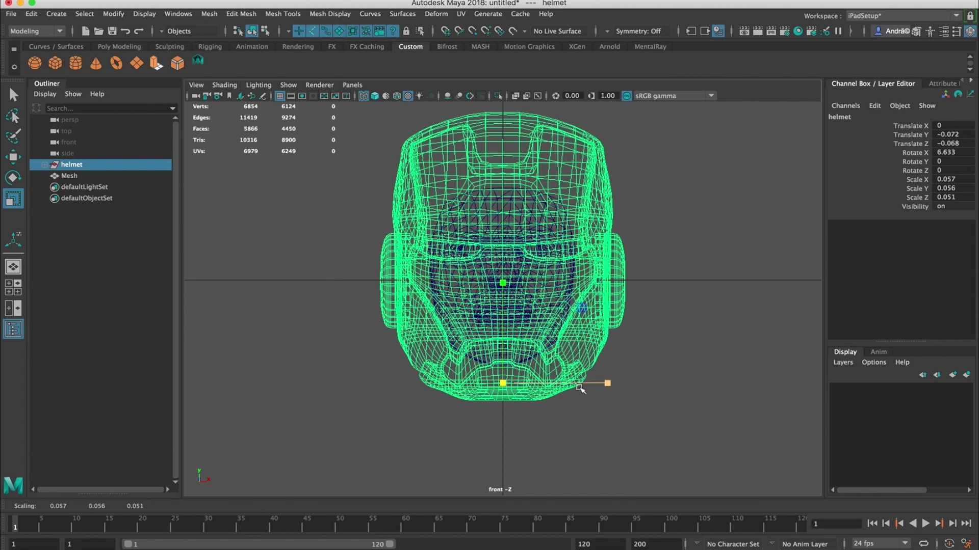
{"action": "left_click_drag", "start_coordinate": [604, 386], "coordinate": [602, 386]}
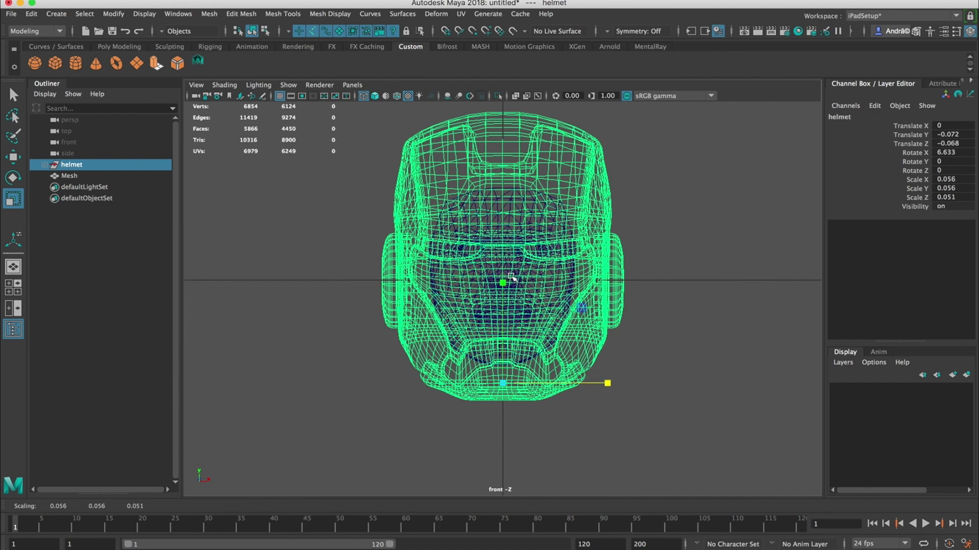
{"action": "left_click_drag", "start_coordinate": [507, 287], "coordinate": [508, 289]}
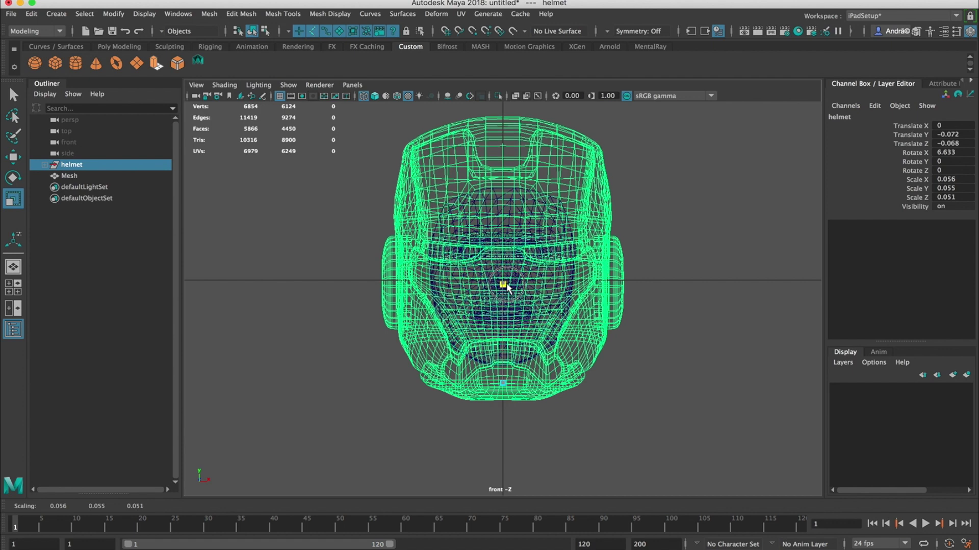
Step: Switch to the perspective camera and show the models smooth-shaded
{"action": "key", "text": "space"}
{"action": "left_click_drag", "start_coordinate": [543, 235], "coordinate": [575, 212]}
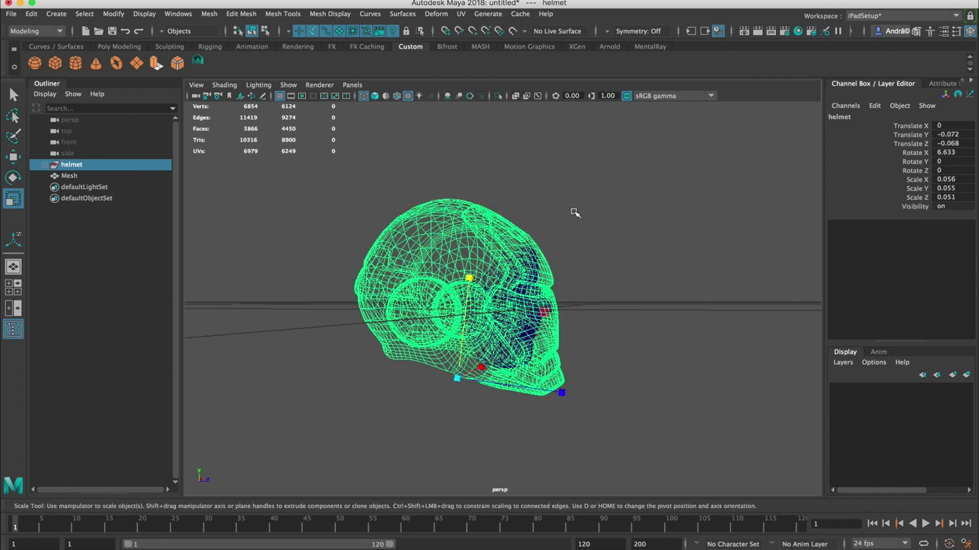
{"action": "left_click", "coordinate": [618, 216]}
{"action": "key", "text": "5"}
{"action": "key", "text": "4"}
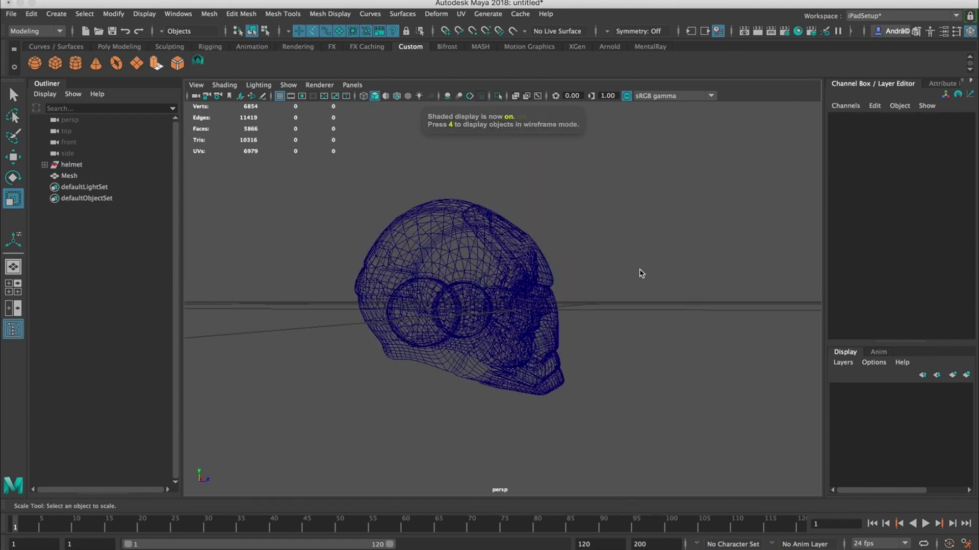
{"action": "left_click_drag", "start_coordinate": [640, 273], "coordinate": [587, 277], "text": "alt"}
{"action": "left_click", "coordinate": [585, 263]}
{"action": "right_click_drag", "start_coordinate": [598, 290], "coordinate": [597, 289]}
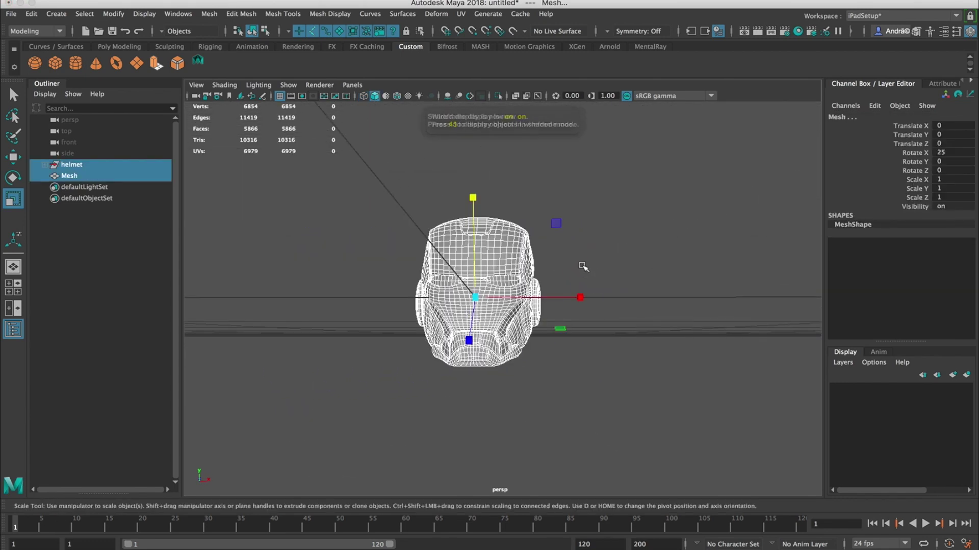
{"action": "left_click", "coordinate": [556, 262]}
{"action": "mouse_move", "coordinate": [548, 267]}
{"action": "left_mouse_down", "text": "alt"}
{"action": "mouse_move", "coordinate": [575, 290]}
{"action": "mouse_move", "coordinate": [537, 275]}
{"action": "mouse_move", "coordinate": [488, 275]}
{"action": "left_mouse_up", "text": "alt"}
{"action": "key", "text": "4"}
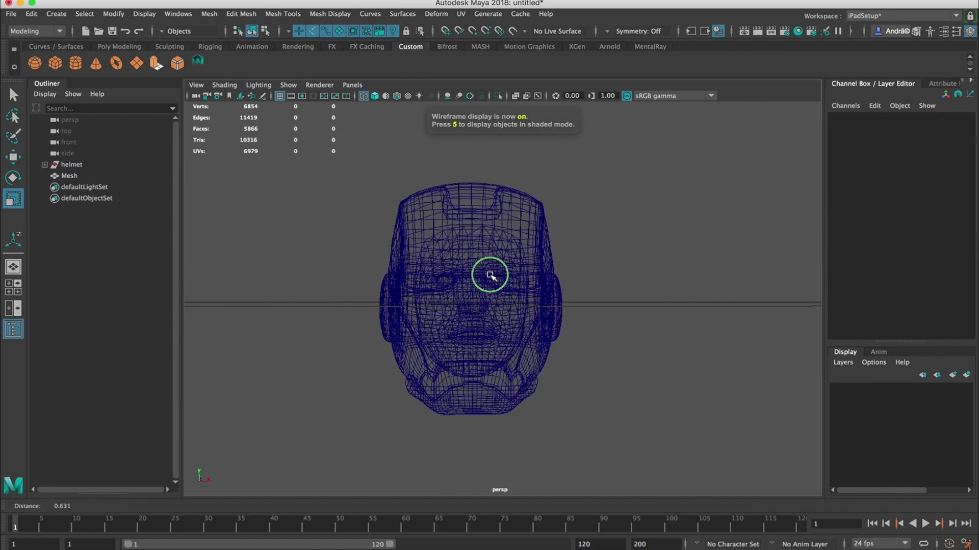
{"action": "scroll", "coordinate": [458, 280], "scroll_direction": "up", "scroll_amount": 2}
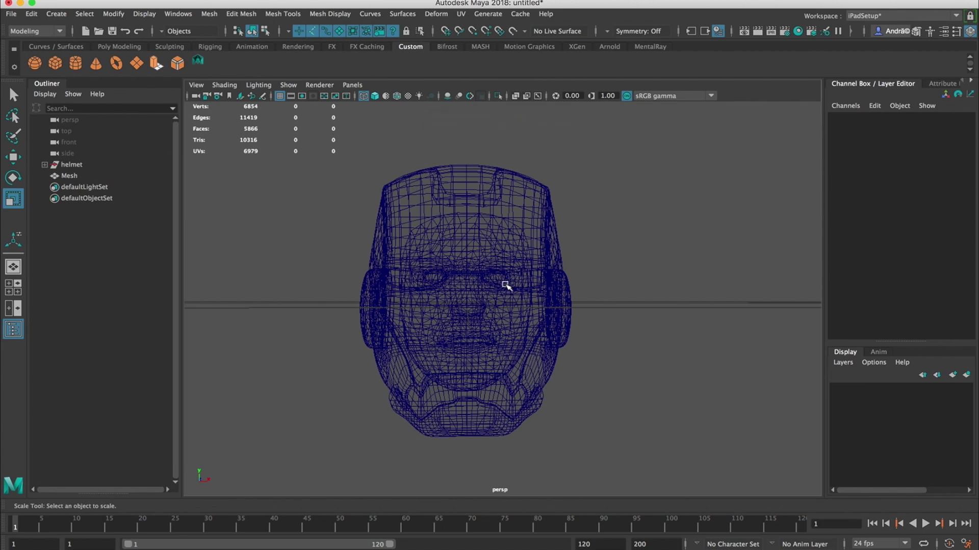
{"action": "mouse_move", "coordinate": [505, 284]}
{"action": "left_mouse_down", "text": "alt"}
{"action": "mouse_move", "coordinate": [546, 280]}
{"action": "mouse_move", "coordinate": [509, 284]}
{"action": "left_mouse_up", "text": "alt"}
{"action": "key", "text": "5"}
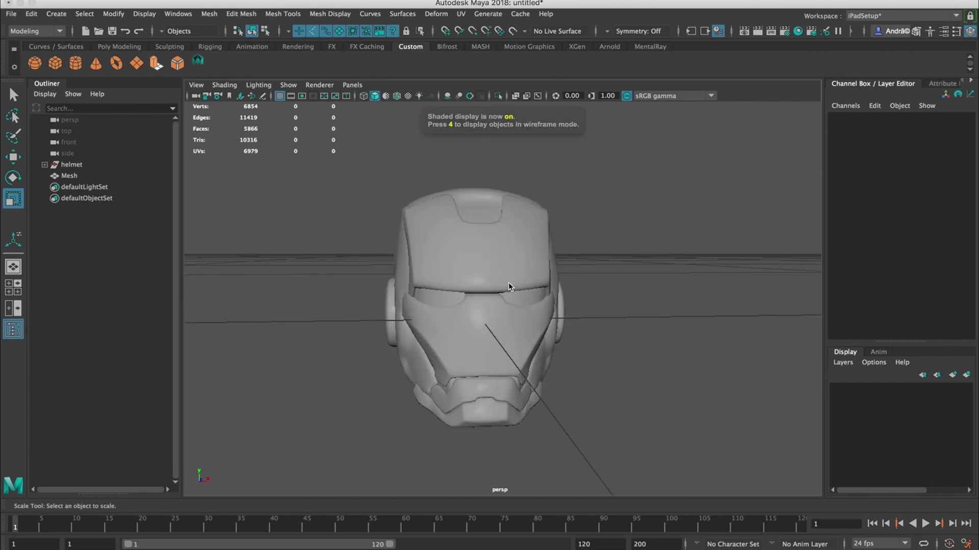
{"action": "left_click", "coordinate": [47, 166]}
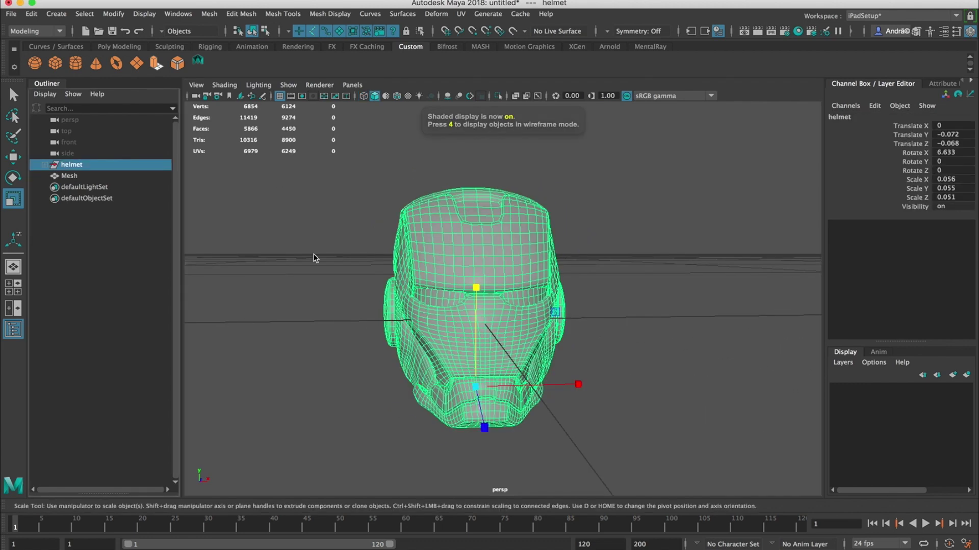
{"action": "left_click", "coordinate": [474, 383]}
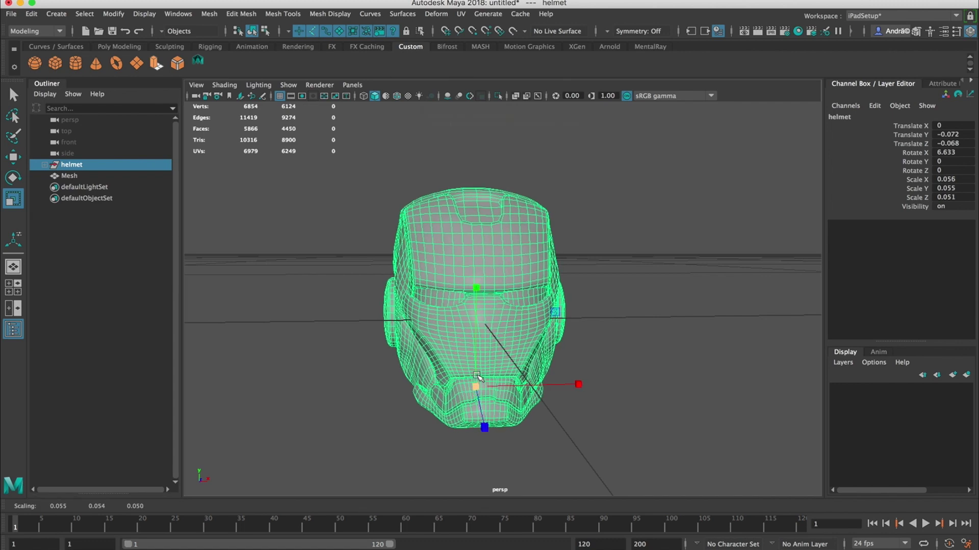
Step: Raise the scale pivot and shrink the helmet in wireframe, narrowing it along X
{"action": "left_click_drag", "start_coordinate": [476, 349], "coordinate": [475, 314]}
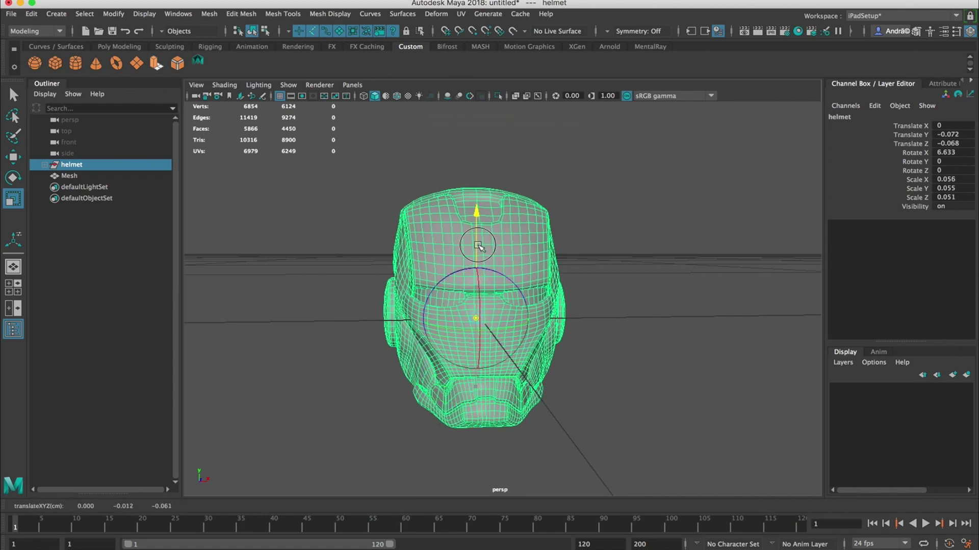
{"action": "mouse_move", "coordinate": [470, 296]}
{"action": "left_mouse_down"}
{"action": "mouse_move", "coordinate": [457, 297]}
{"action": "mouse_move", "coordinate": [496, 296]}
{"action": "mouse_move", "coordinate": [472, 298]}
{"action": "left_mouse_up"}
{"action": "key", "text": "ctrl+z"}
{"action": "key", "text": "4"}
{"action": "scroll", "coordinate": [492, 306], "scroll_direction": "up", "scroll_amount": 3}
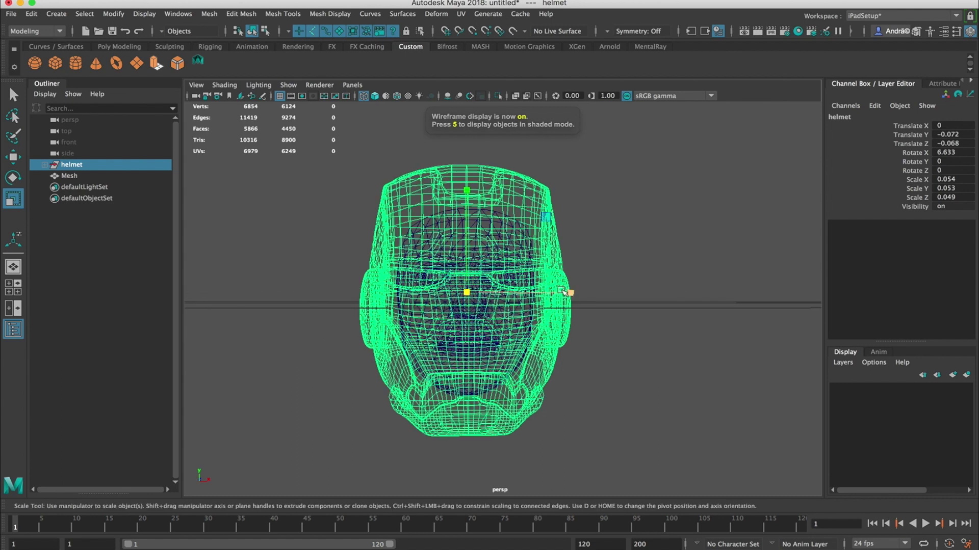
{"action": "left_click_drag", "start_coordinate": [563, 292], "coordinate": [560, 291]}
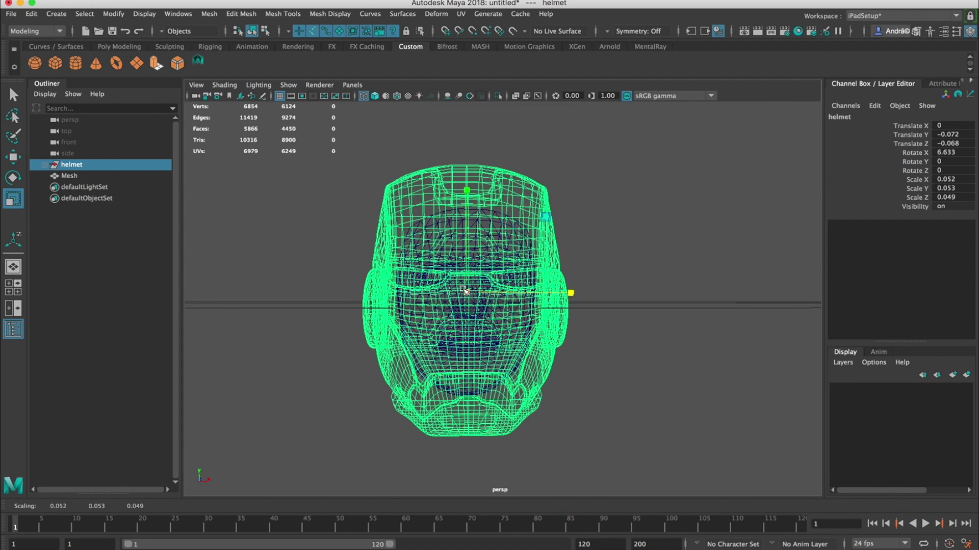
{"action": "left_click_drag", "start_coordinate": [465, 292], "coordinate": [553, 282]}
Step: Move the helmet forward along Z to about −0.051 and view it textured from the front
{"action": "key", "text": "w"}
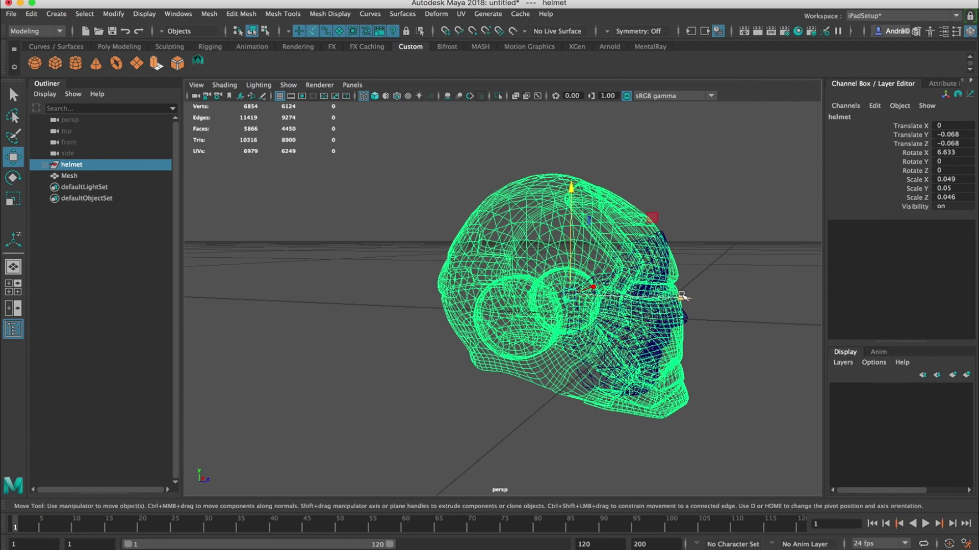
{"action": "mouse_move", "coordinate": [682, 296]}
{"action": "left_mouse_down"}
{"action": "mouse_move", "coordinate": [699, 295]}
{"action": "mouse_move", "coordinate": [586, 293]}
{"action": "mouse_move", "coordinate": [626, 284]}
{"action": "mouse_move", "coordinate": [539, 296]}
{"action": "left_mouse_up"}
{"action": "key", "text": "6"}
{"action": "left_click", "coordinate": [582, 288]}
{"action": "right_click_drag", "start_coordinate": [540, 295], "coordinate": [559, 303], "text": "alt"}
{"action": "left_click_drag", "start_coordinate": [559, 304], "coordinate": [548, 285], "text": "alt"}
Step: Reselect the whole helmet and fine-tune its uniform scale to about 0.047/0.048/0.044
{"action": "left_click", "coordinate": [557, 278]}
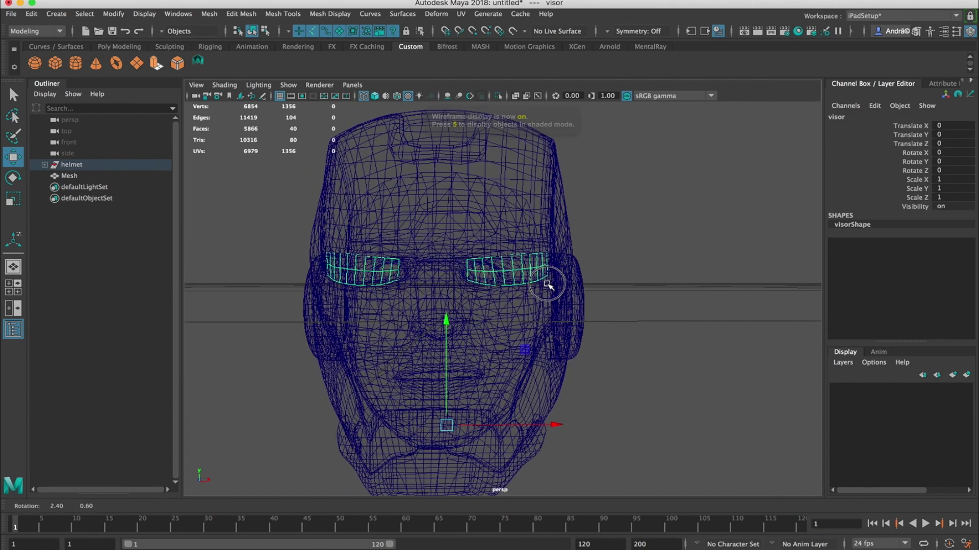
{"action": "left_click", "coordinate": [13, 199]}
{"action": "left_click", "coordinate": [67, 164]}
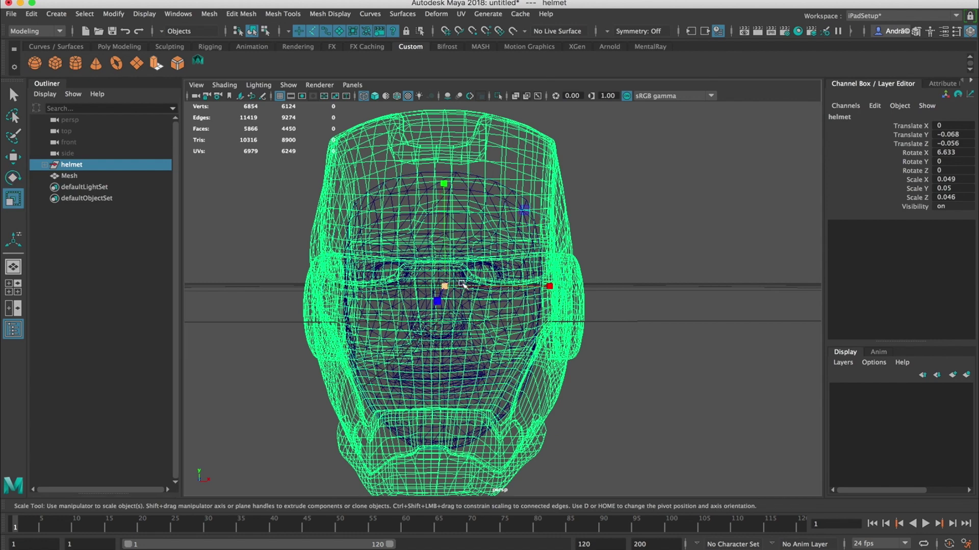
{"action": "middle_click_drag", "start_coordinate": [552, 286], "coordinate": [549, 288]}
{"action": "middle_click_drag", "start_coordinate": [448, 286], "coordinate": [423, 290]}
{"action": "left_click_drag", "start_coordinate": [456, 295], "coordinate": [294, 283], "text": "alt"}
{"action": "key", "text": "w"}
{"action": "key", "text": "r"}
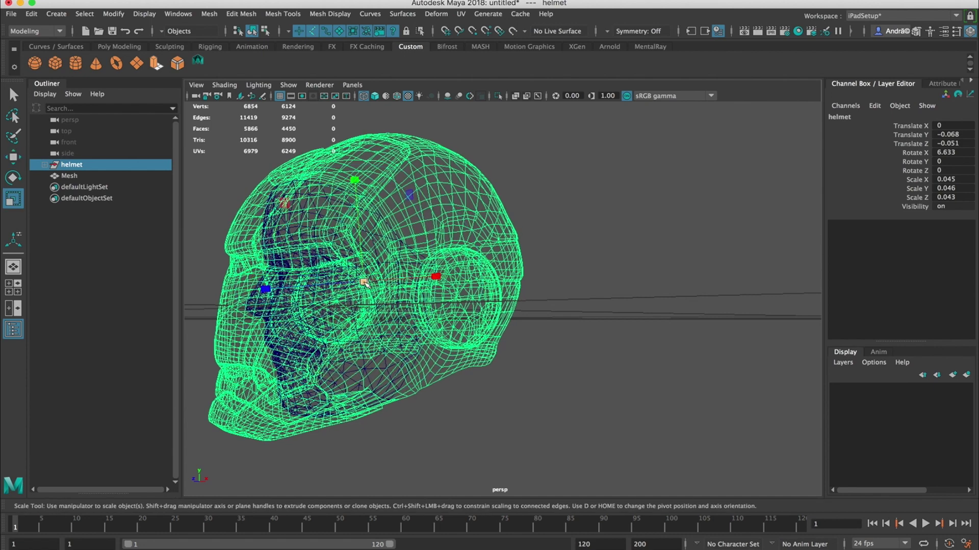
{"action": "left_click_drag", "start_coordinate": [362, 282], "coordinate": [515, 283]}
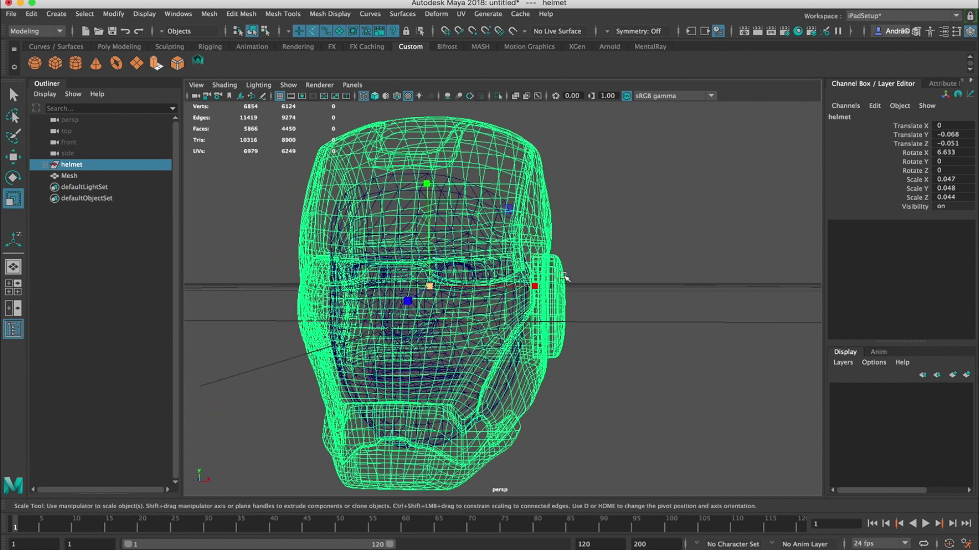
Step: Show the helmet smooth-shaded with its red-and-gold texture and frame the whole scene
{"action": "left_click", "coordinate": [626, 243]}
{"action": "key", "text": "5"}
{"action": "key", "text": "6"}
{"action": "right_click_drag", "start_coordinate": [623, 286], "coordinate": [586, 266], "text": "alt"}
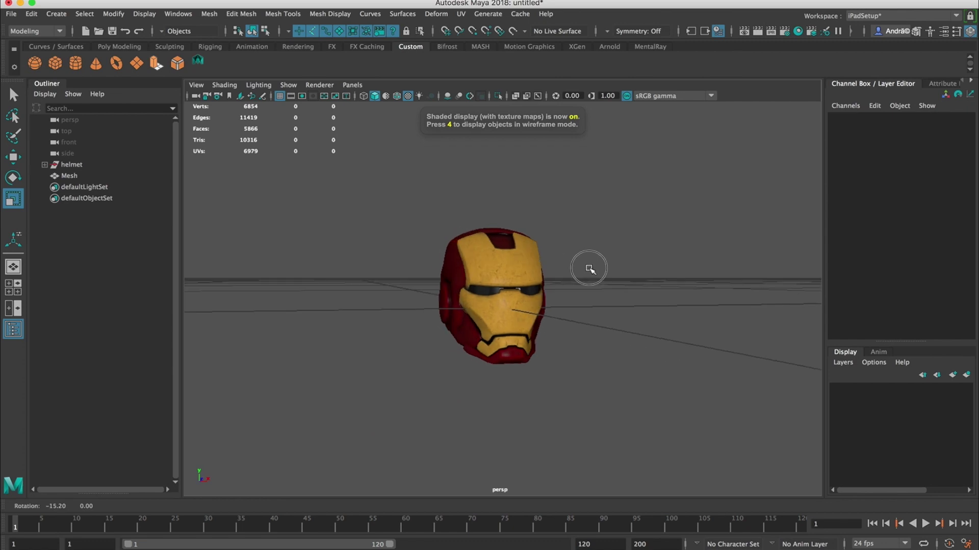
{"action": "key", "text": "f"}
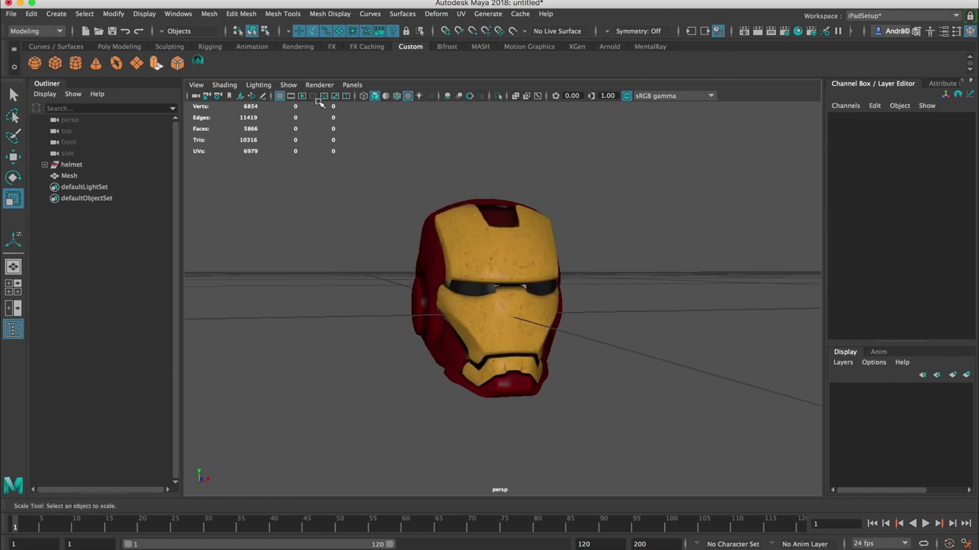
Step: Orbit to a three-quarter view in wireframe, then select the helmet and expand its parts
{"action": "left_click_drag", "start_coordinate": [492, 247], "coordinate": [539, 268], "text": "alt"}
{"action": "key", "text": "4"}
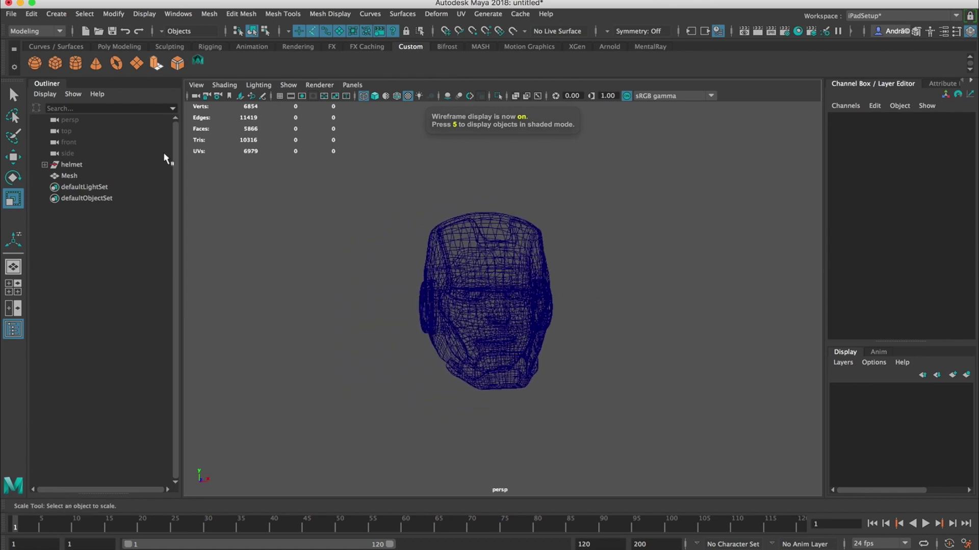
{"action": "left_click", "coordinate": [81, 165]}
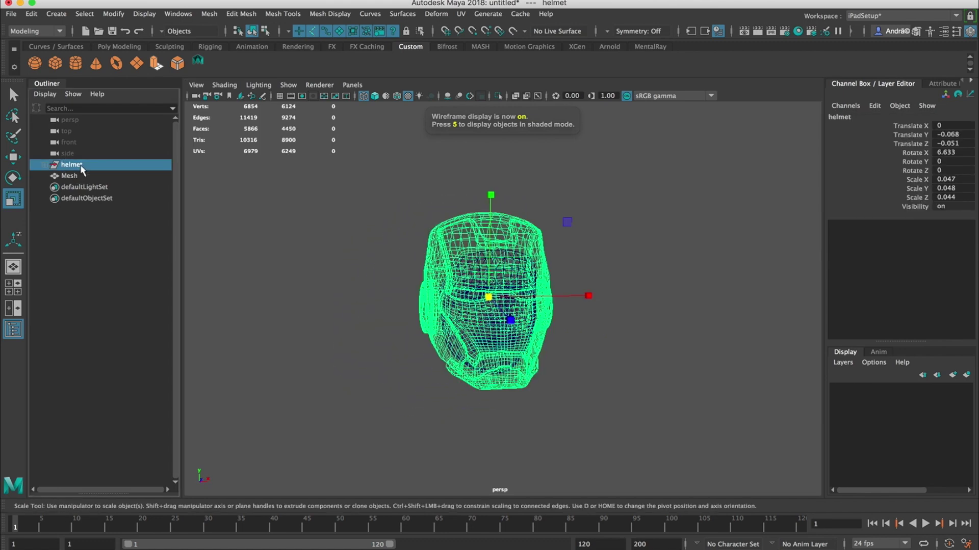
{"action": "left_click", "coordinate": [45, 165]}
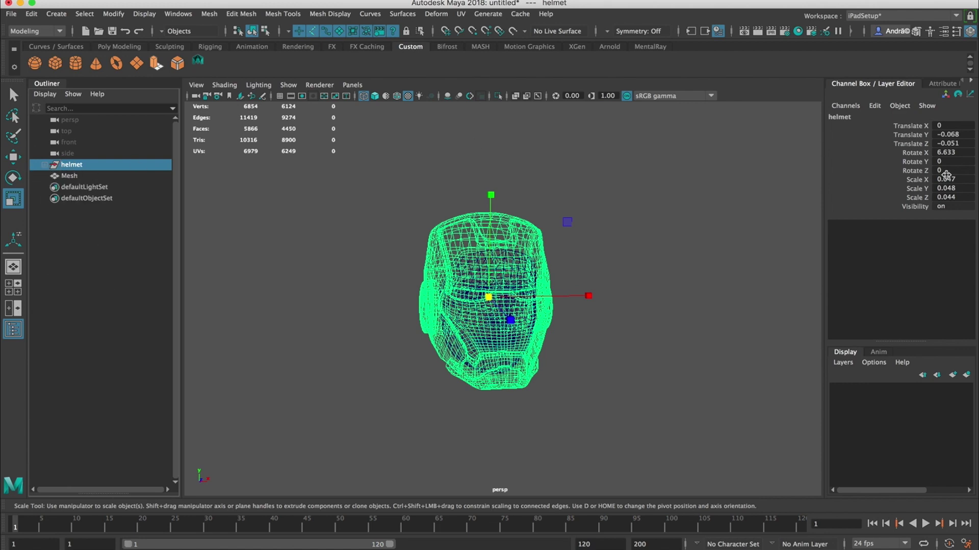
Step: Freeze and then reset the helmet's transformations from the Modify menu
{"action": "left_click", "coordinate": [118, 15]}
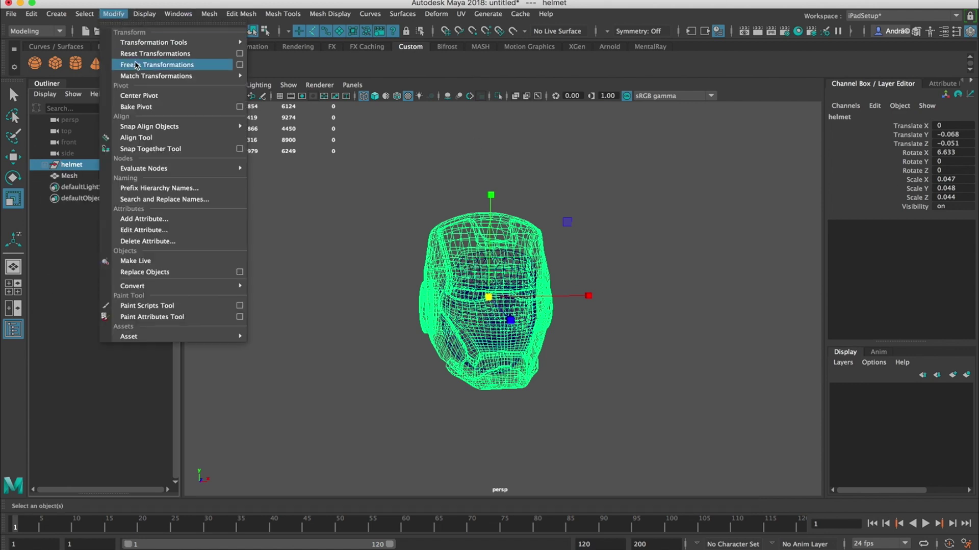
{"action": "left_click", "coordinate": [153, 65]}
{"action": "left_click", "coordinate": [114, 13]}
{"action": "left_click", "coordinate": [132, 54]}
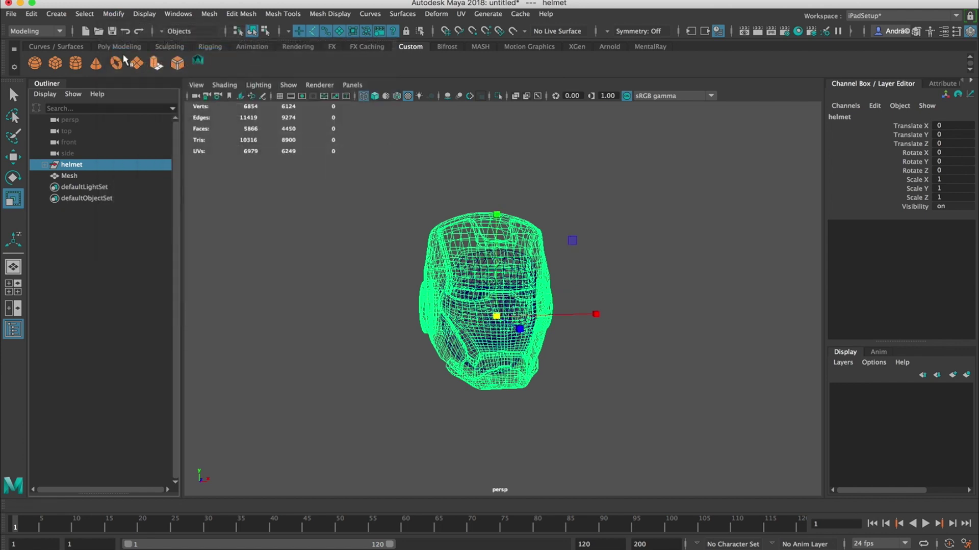
Step: Delete the helmet's history via Edit > Delete by Type > History, then inspect the wireframe
{"action": "left_click", "coordinate": [31, 13]}
{"action": "mouse_move", "coordinate": [161, 146]}
{"action": "left_click", "coordinate": [218, 156]}
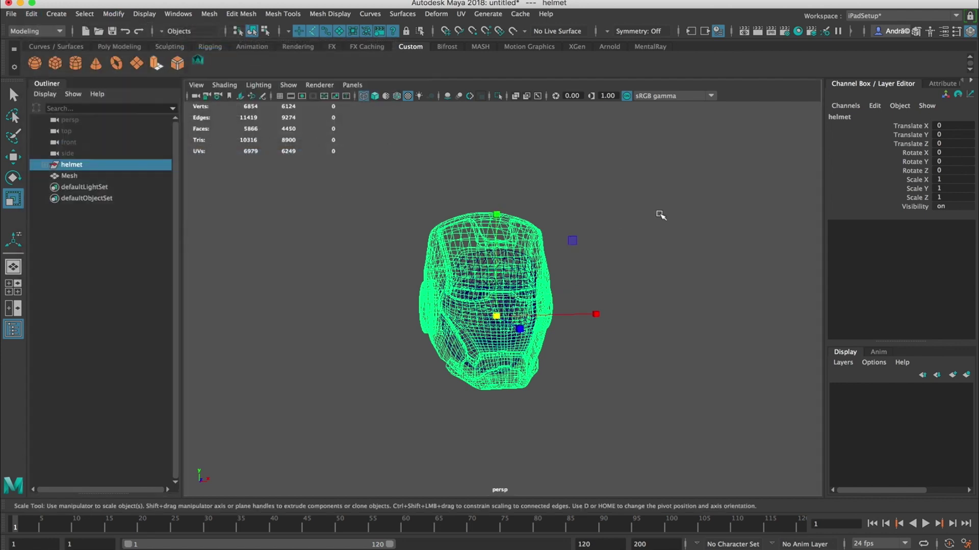
{"action": "left_click", "coordinate": [656, 212]}
{"action": "right_click_drag", "start_coordinate": [552, 238], "coordinate": [586, 262], "text": "alt"}
{"action": "left_click_drag", "start_coordinate": [585, 262], "coordinate": [583, 257], "text": "alt"}
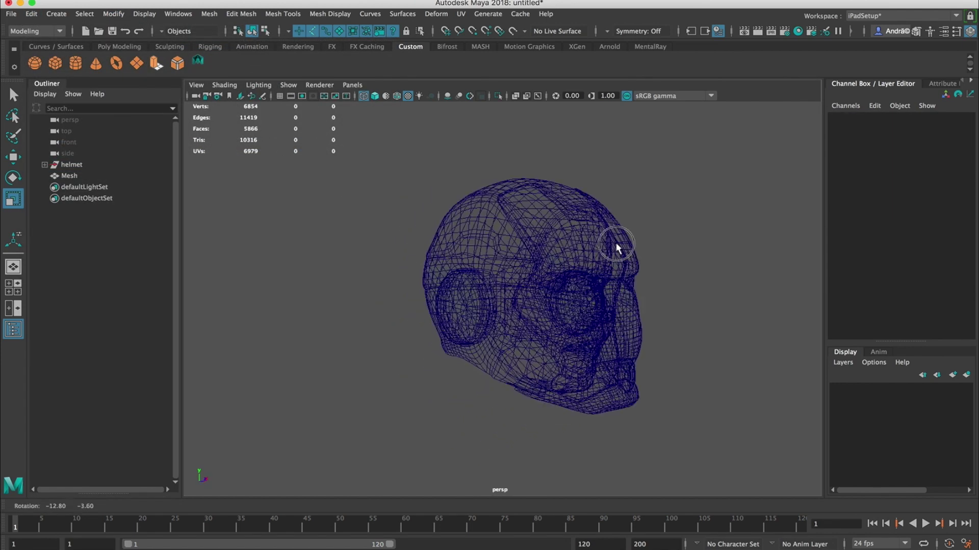